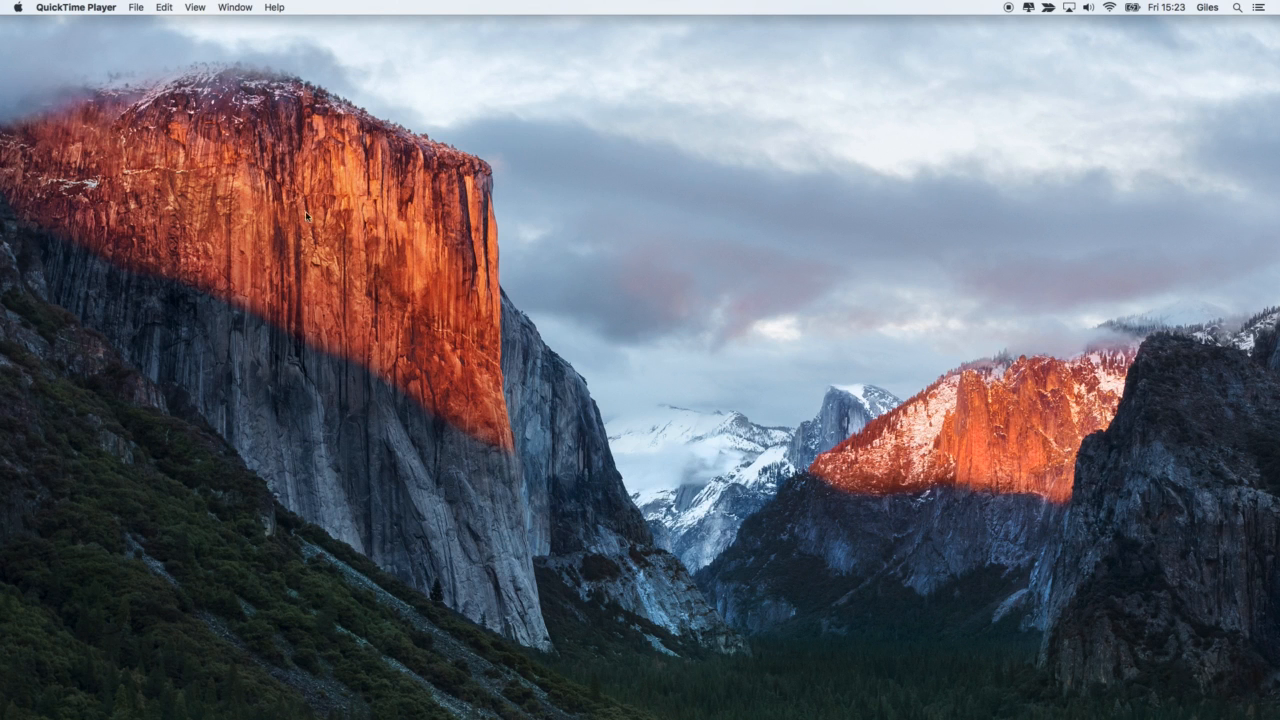
# - Switch to Eclipse and open Employee.java from the myshuttle project's com.microsoft.example.models package
pyautogui.moveTo(577, 716)
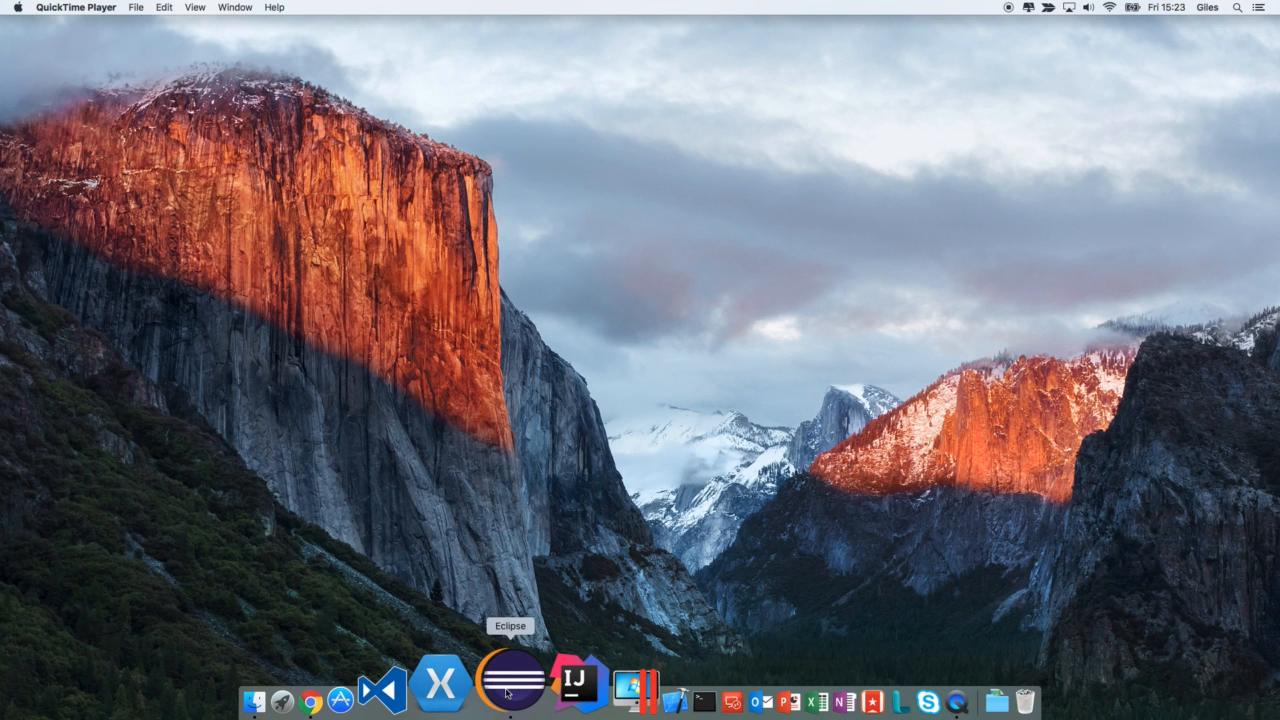
pyautogui.click(509, 682)
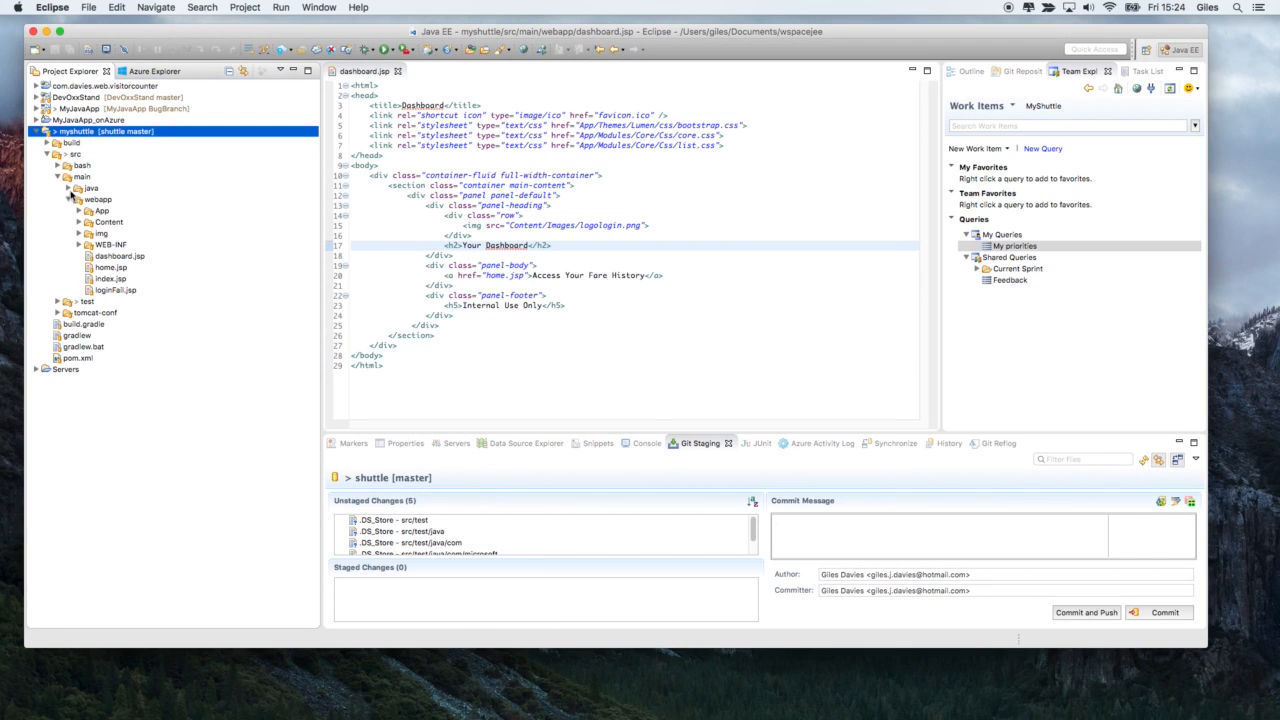
pyautogui.click(69, 189)
pyautogui.click(89, 211)
pyautogui.click(99, 222)
pyautogui.click(110, 233)
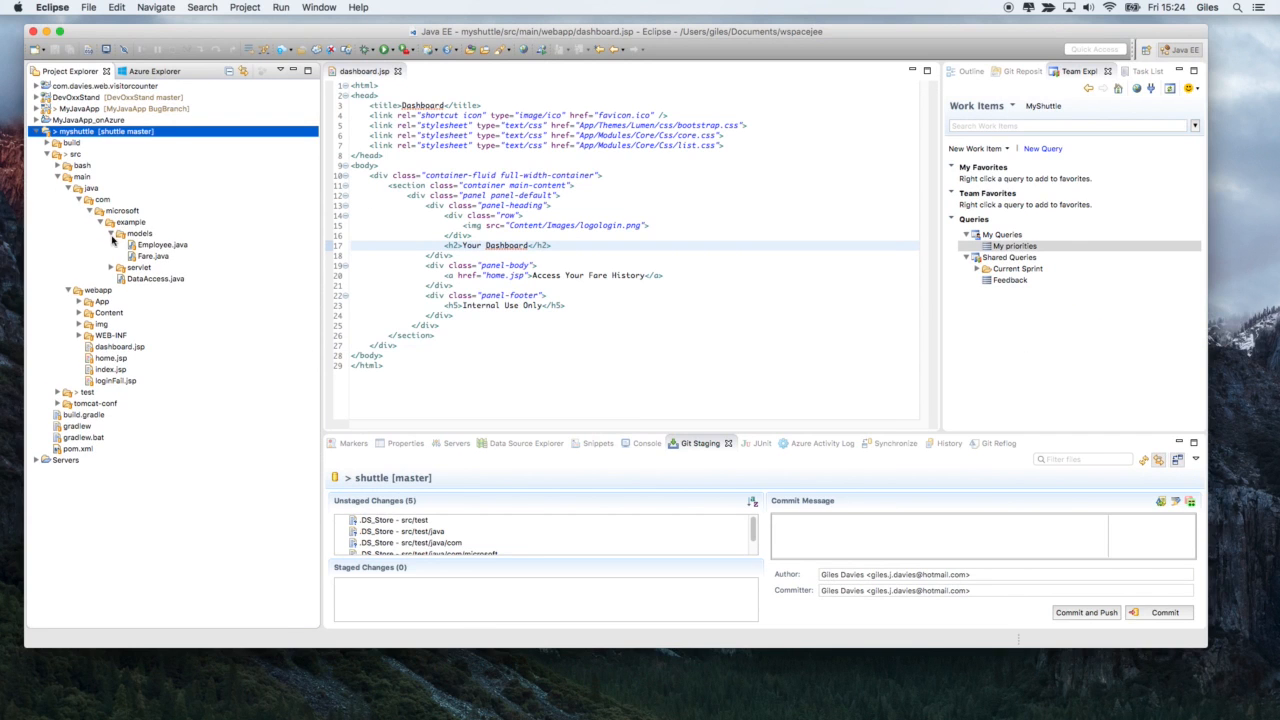
pyautogui.click(155, 246)
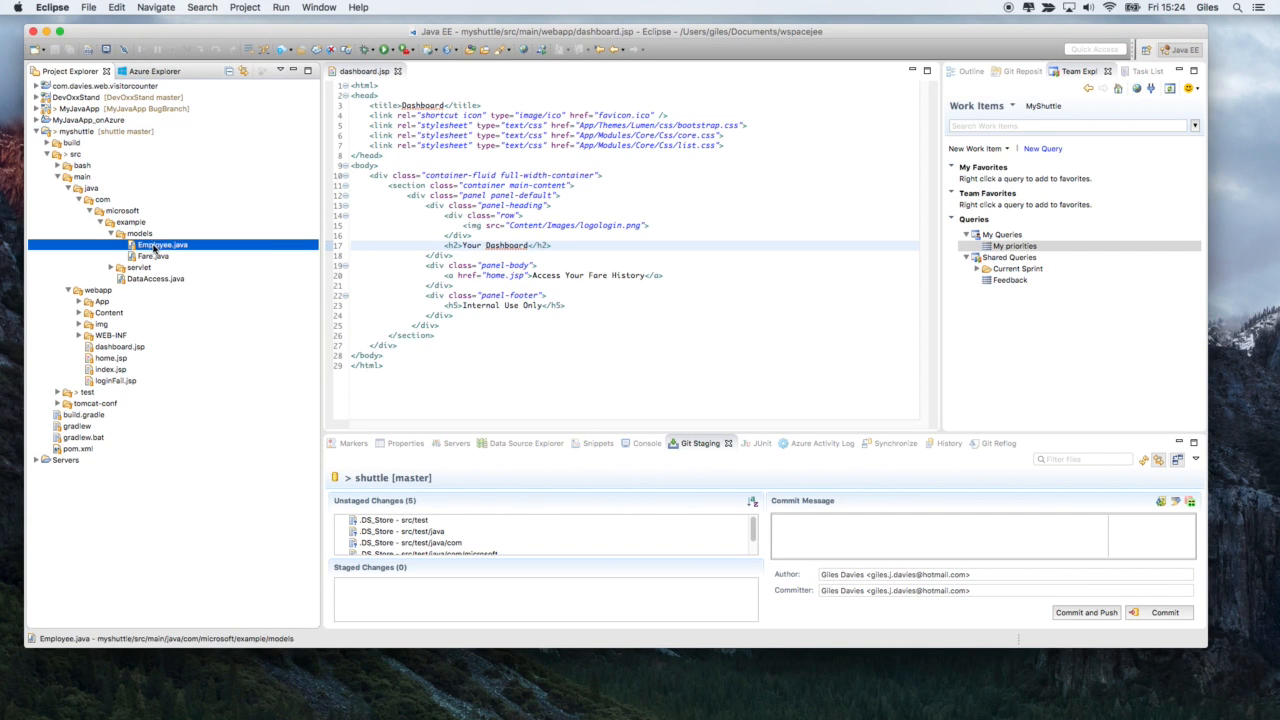
pyautogui.doubleClick(156, 247)
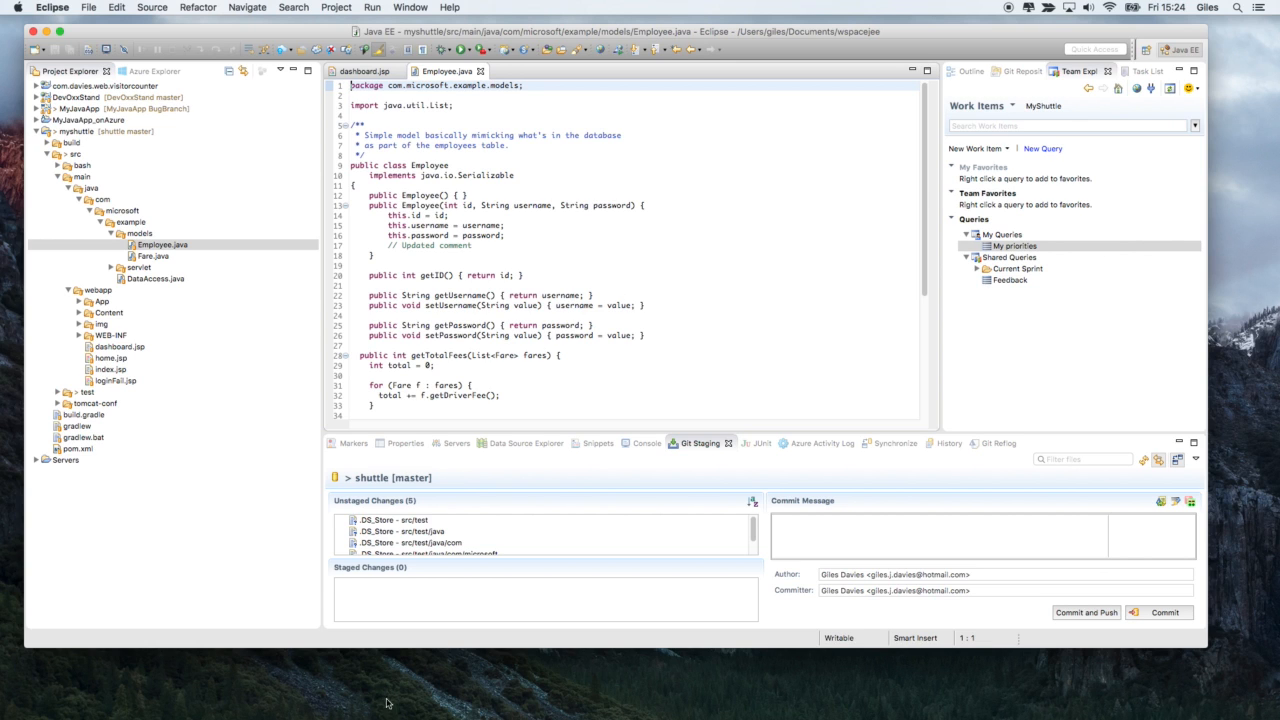
# - Switch to Chrome and open Employee.java from the models folder of the myshuttle repository on GitHub
pyautogui.moveTo(386, 716)
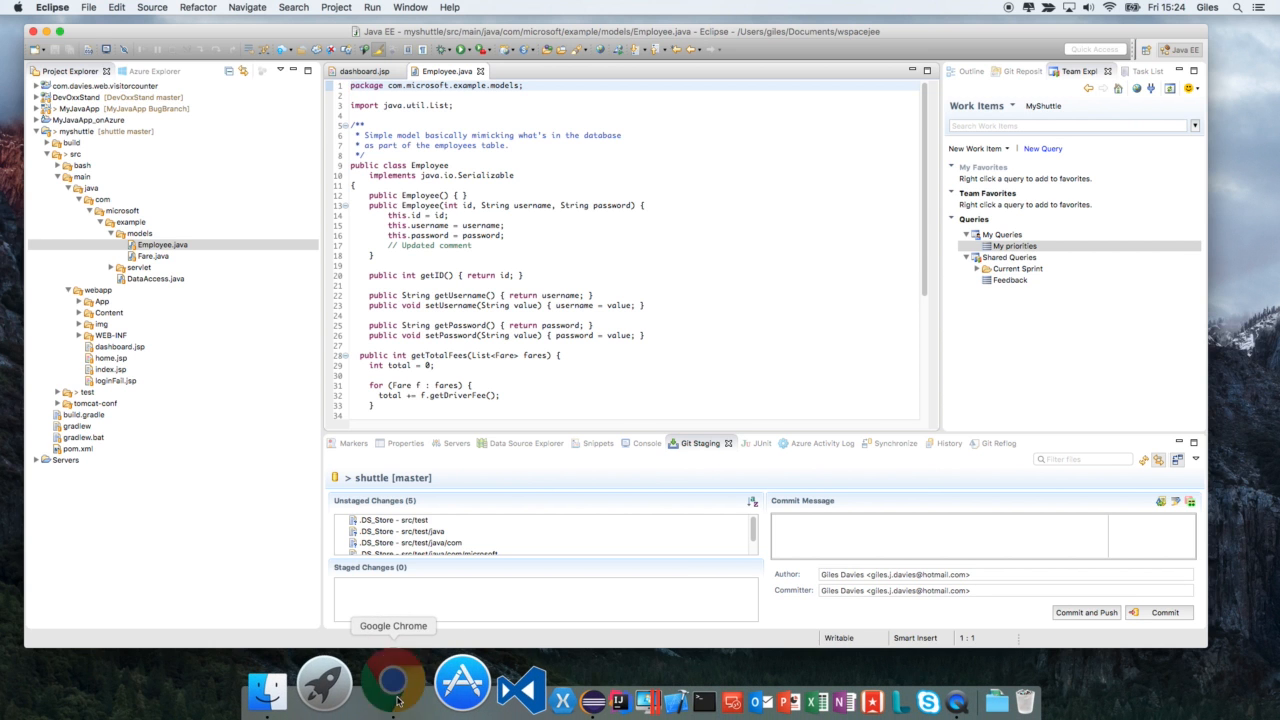
pyautogui.click(388, 683)
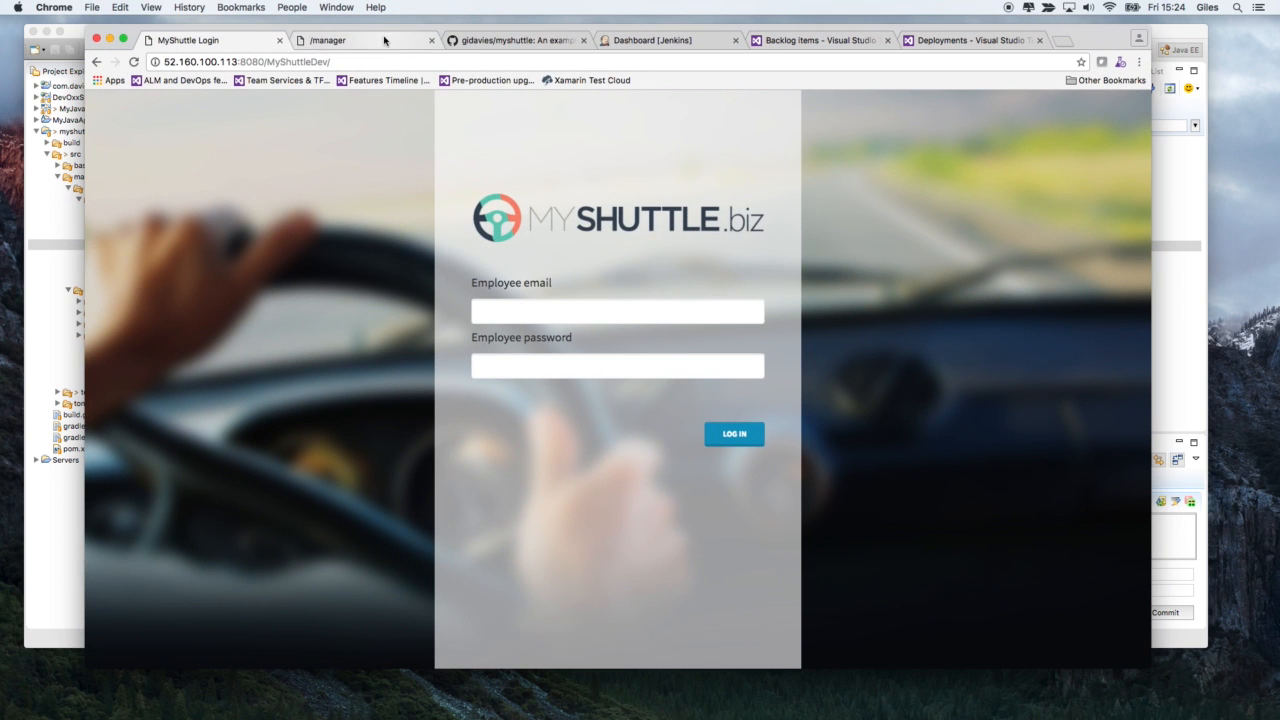
pyautogui.click(470, 42)
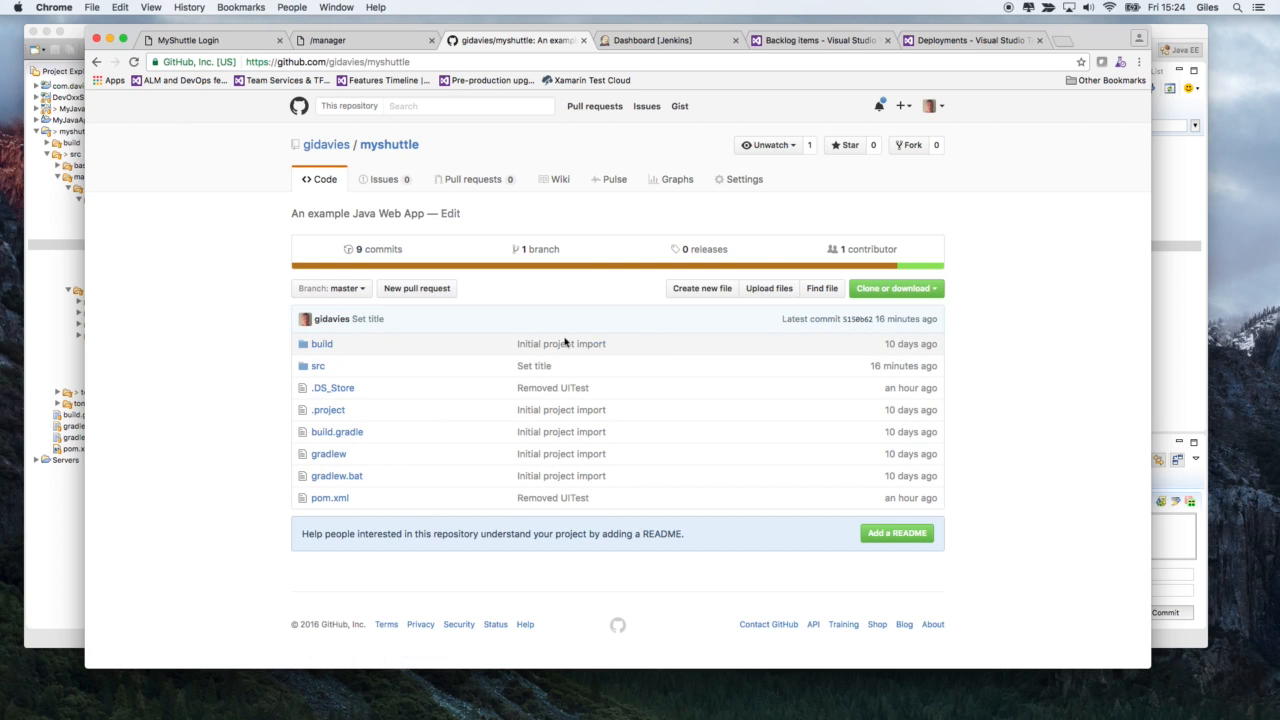
pyautogui.click(317, 368)
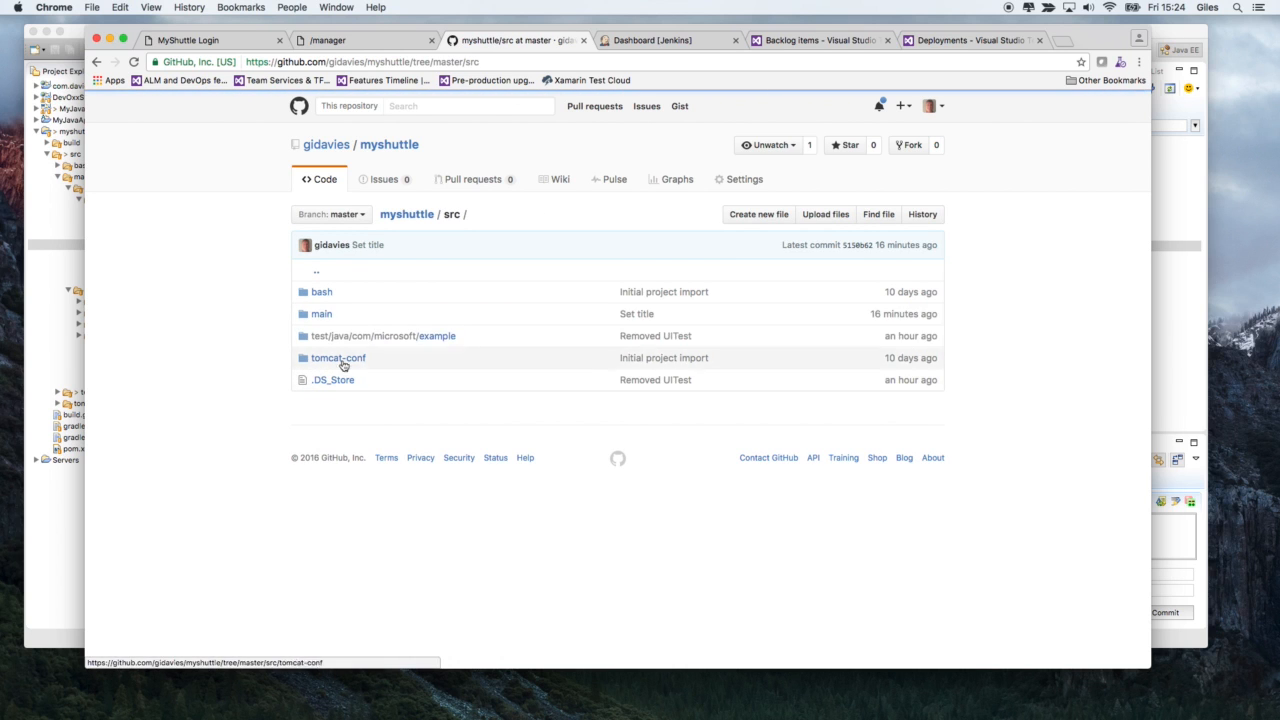
pyautogui.click(322, 314)
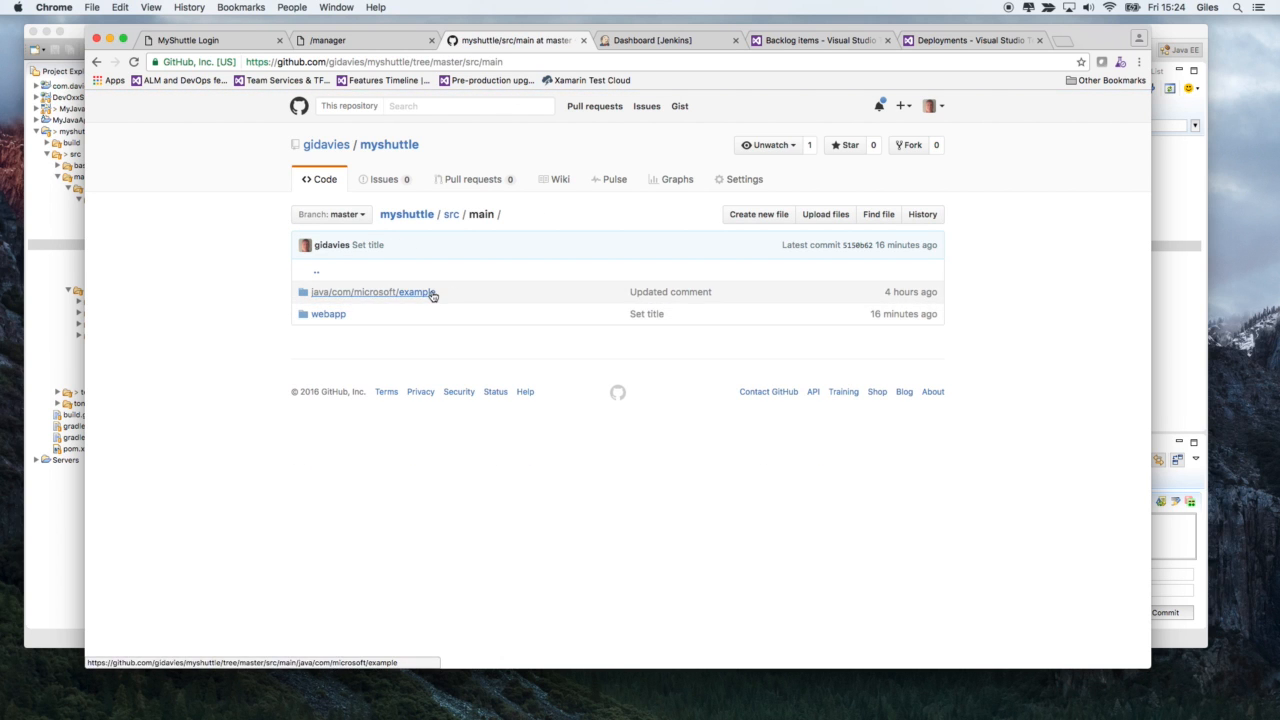
pyautogui.click(430, 293)
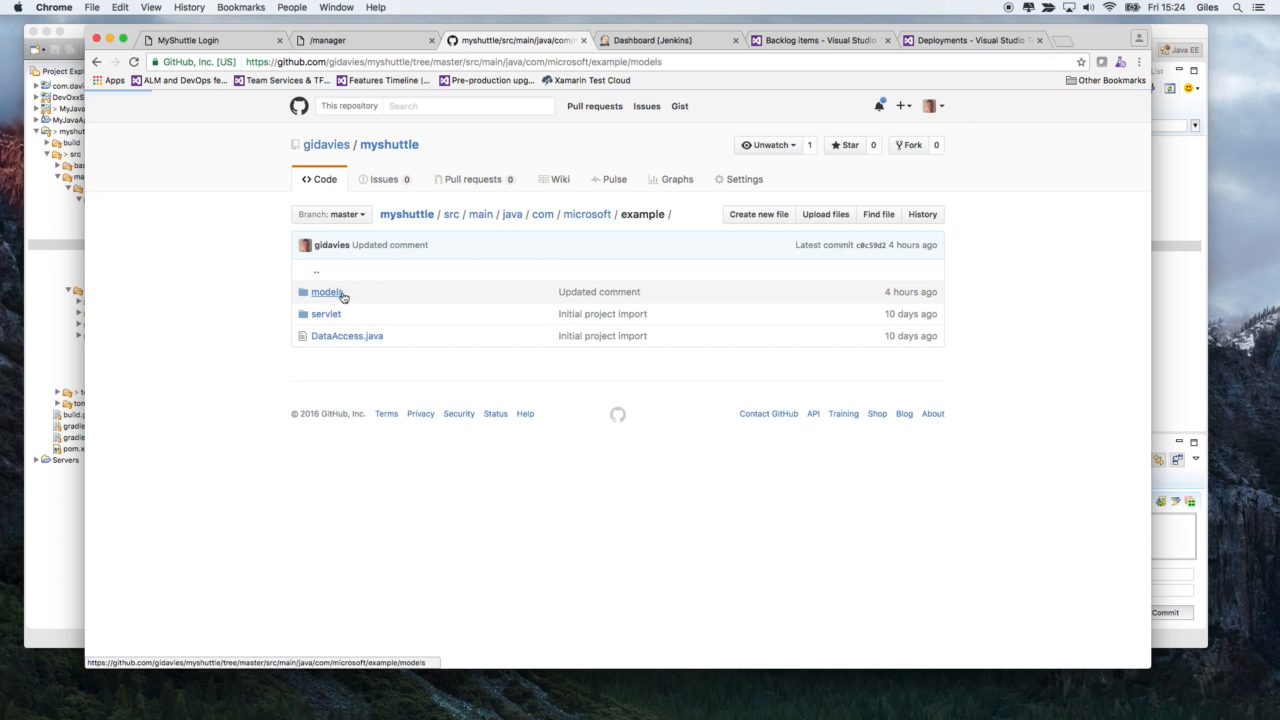
pyautogui.click(336, 296)
pyautogui.click(343, 318)
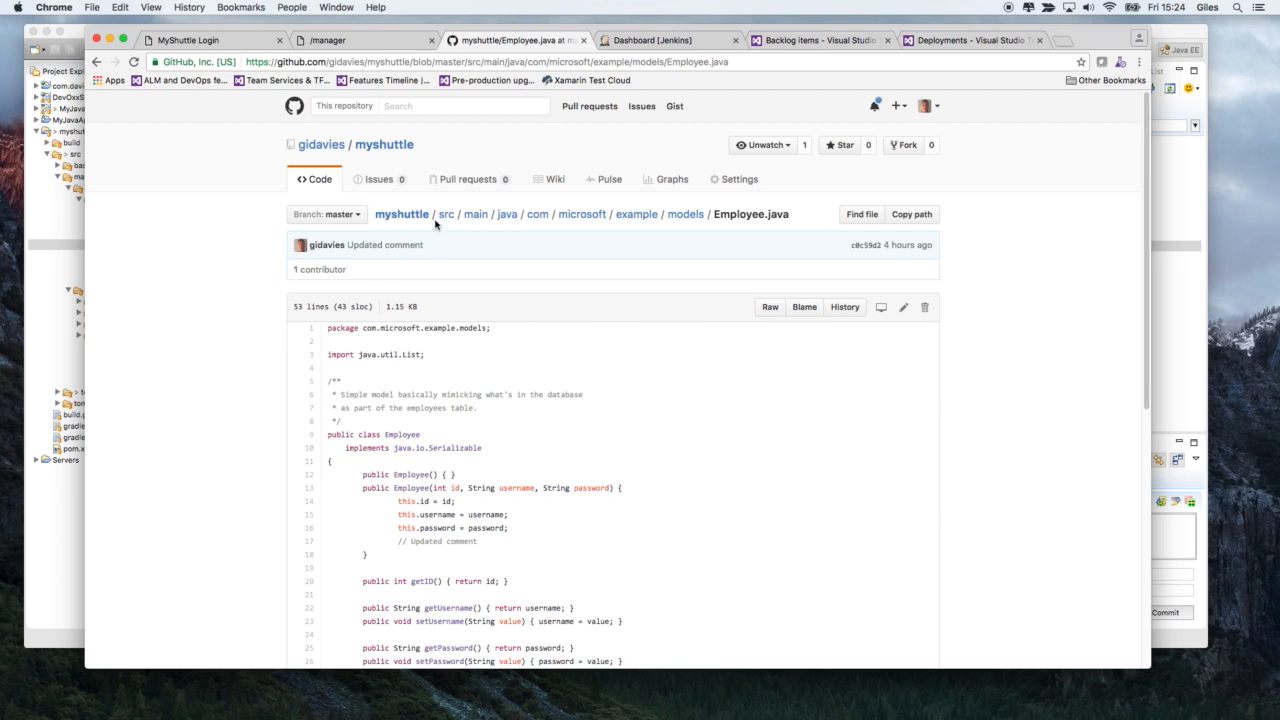
# - Go back through the owner's GitHub profile and repository list to the myshuttle repository's main page
pyautogui.click(334, 150)
pyautogui.click(443, 192)
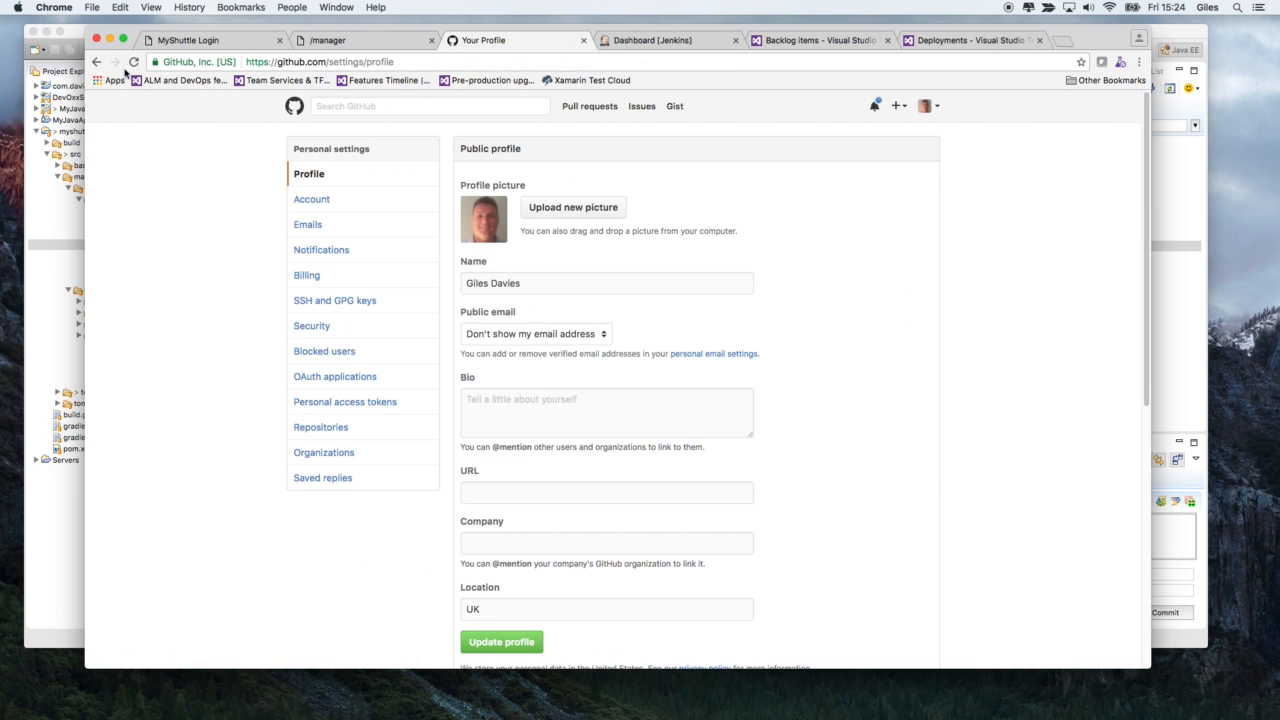
pyautogui.click(97, 62)
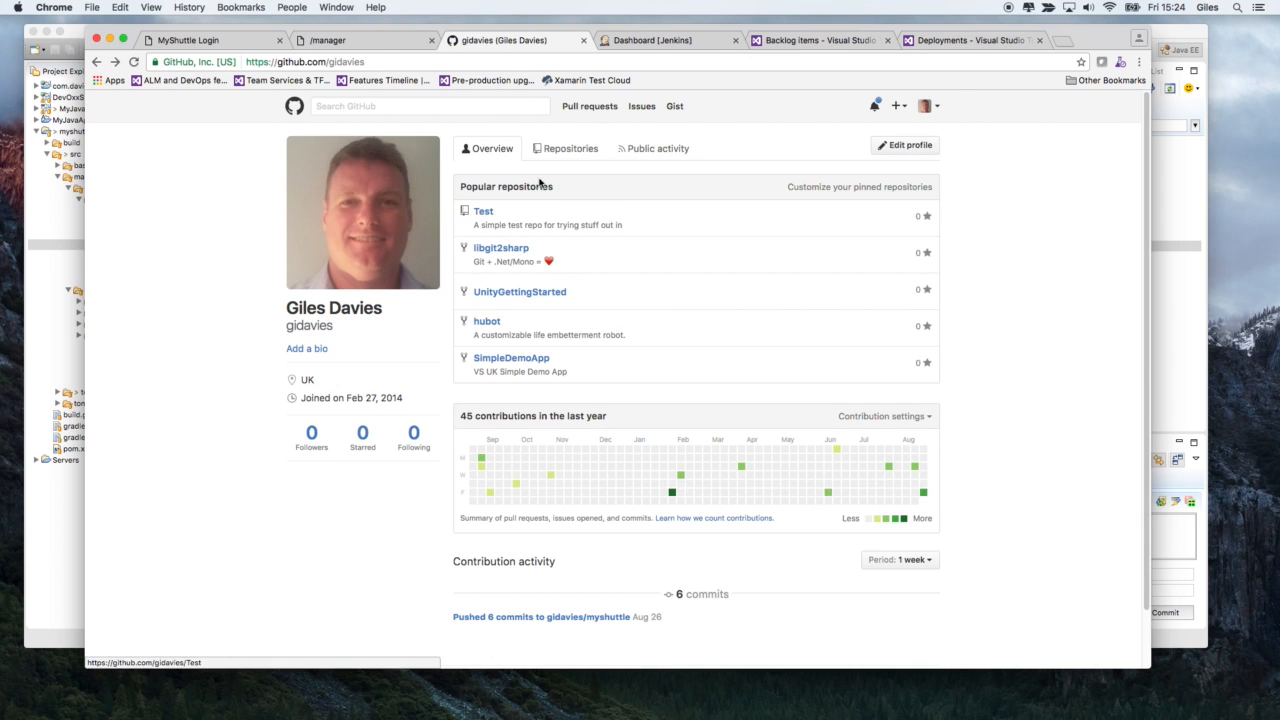
pyautogui.click(545, 152)
pyautogui.click(490, 230)
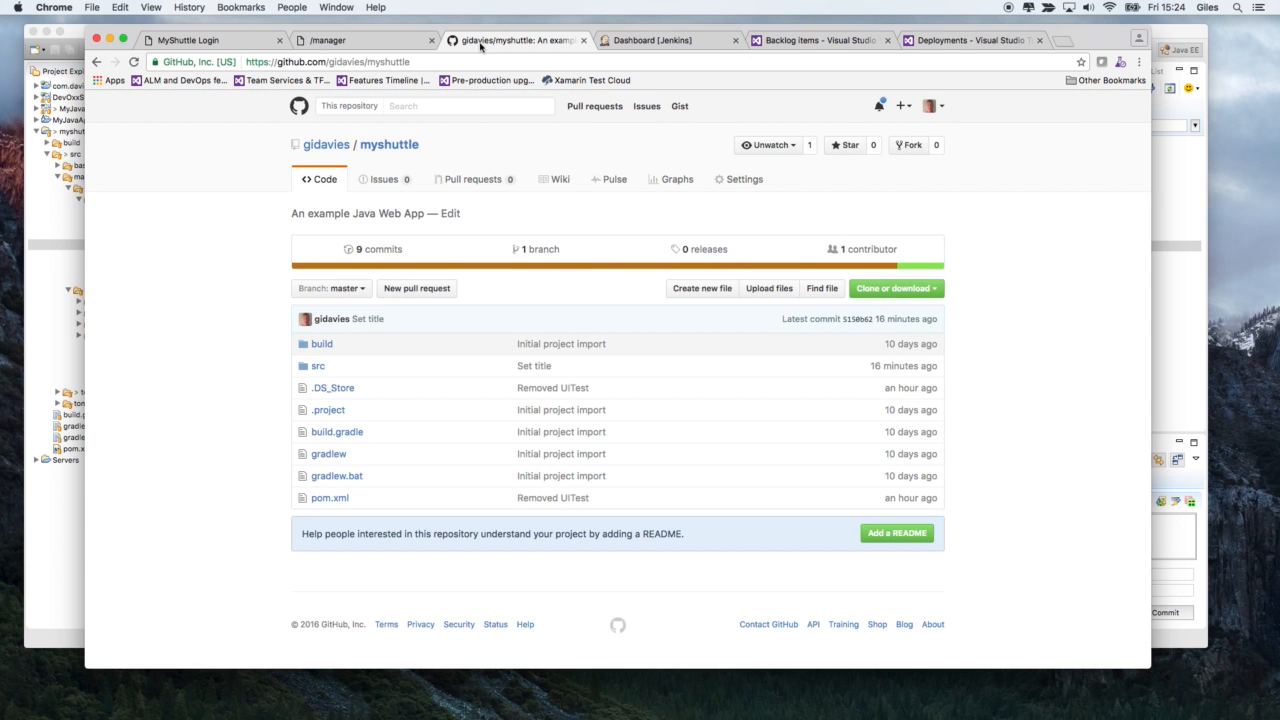
# - Log in to the MyShuttleDev web app with the employee's username and password
pyautogui.click(238, 44)
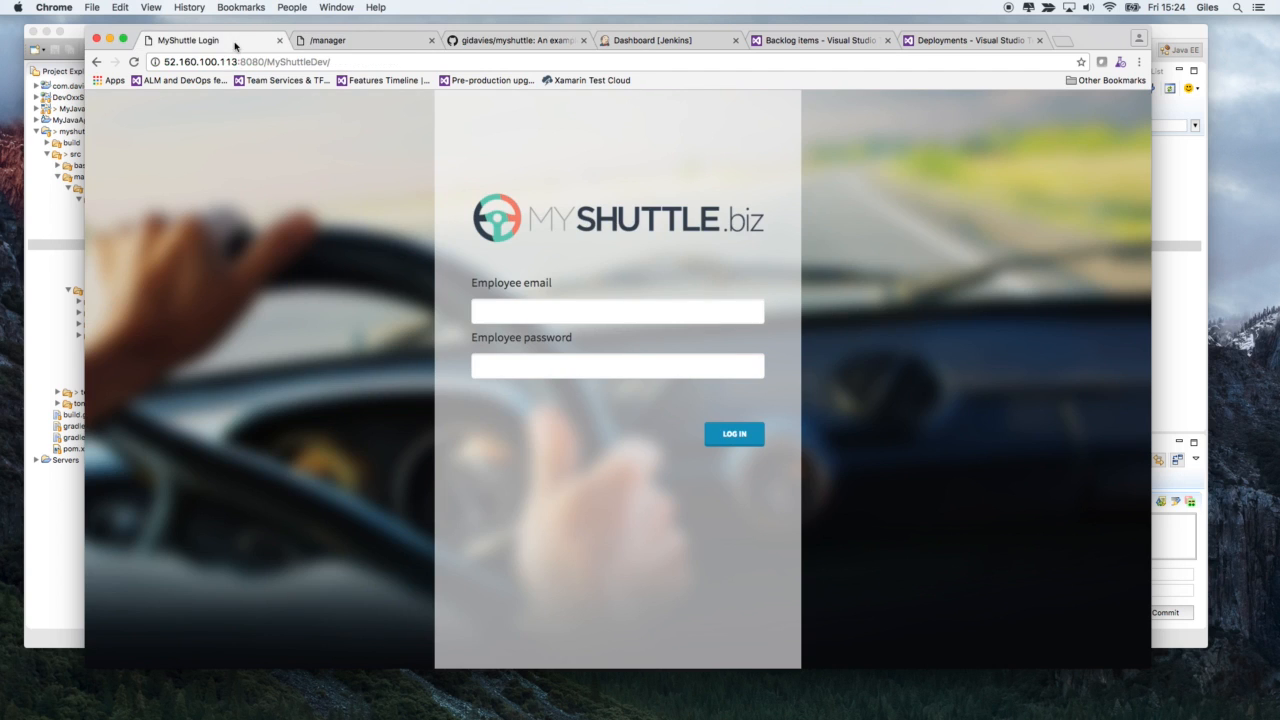
pyautogui.click(523, 310)
pyautogui.write('f')
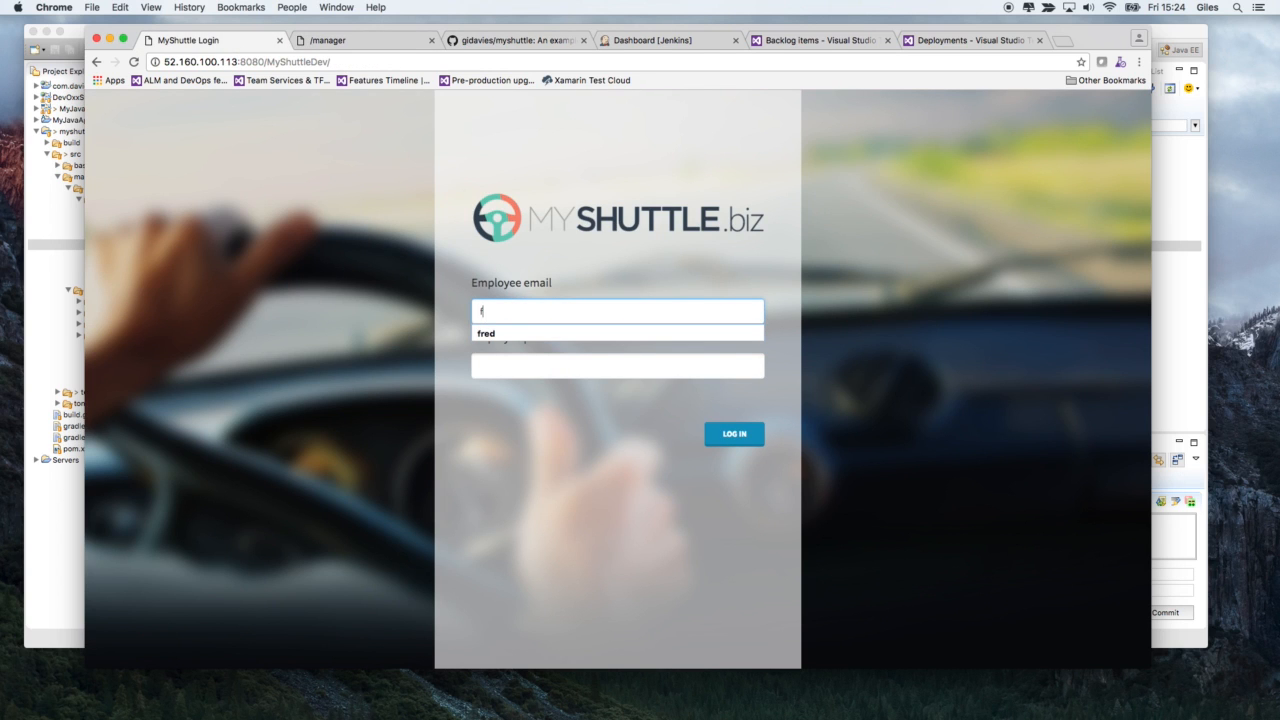
pyautogui.write('red')
pyautogui.click(545, 362)
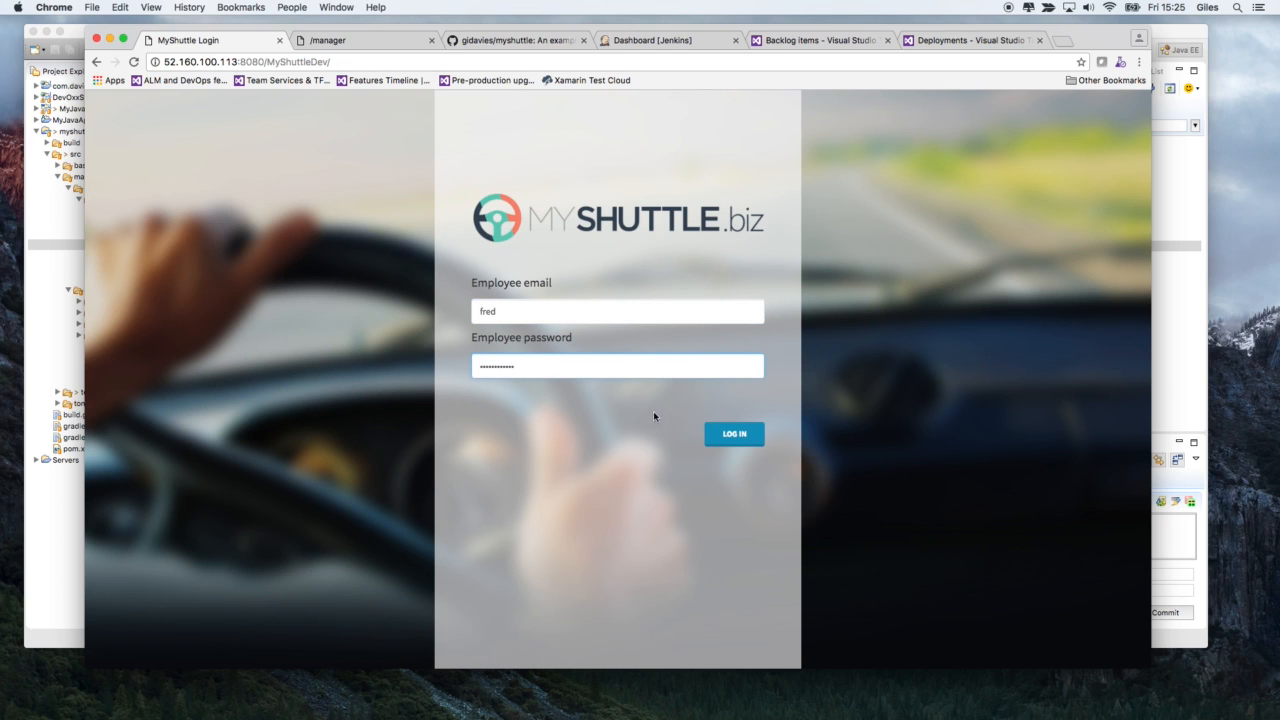
pyautogui.click(736, 436)
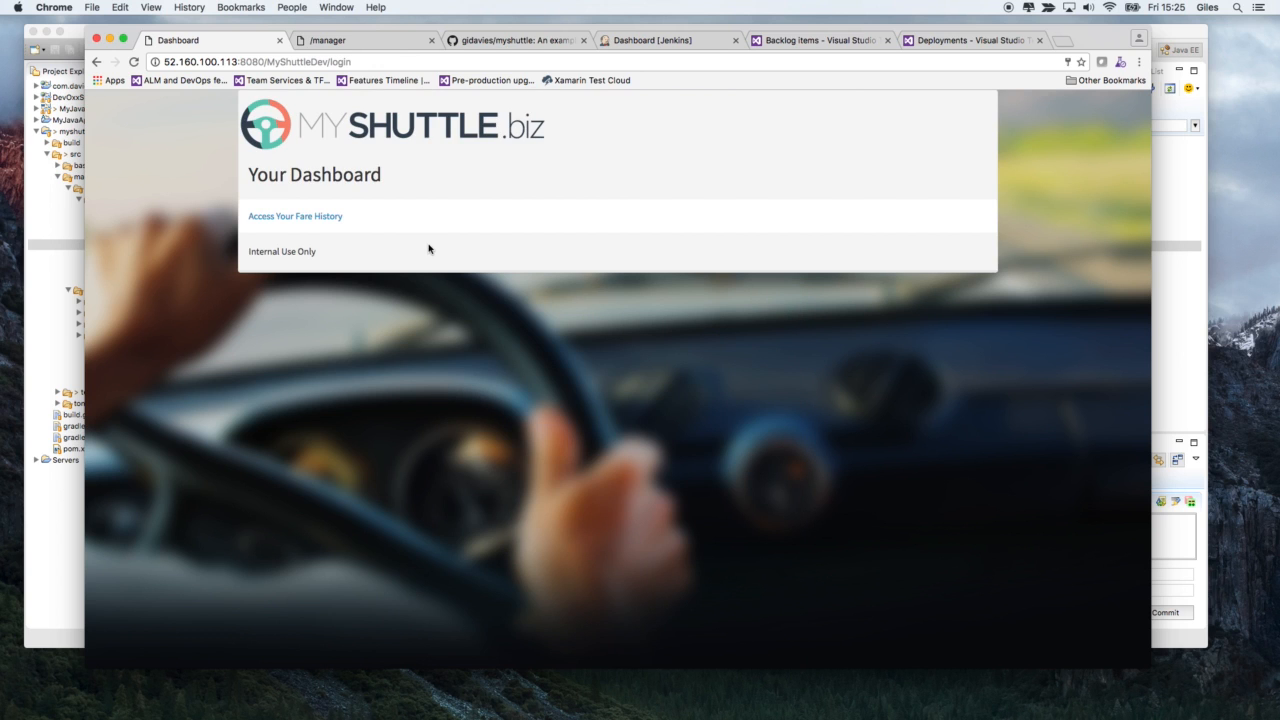
# - View the employee's fare history from the dashboard and return to the MyShuttle login page
pyautogui.click(322, 216)
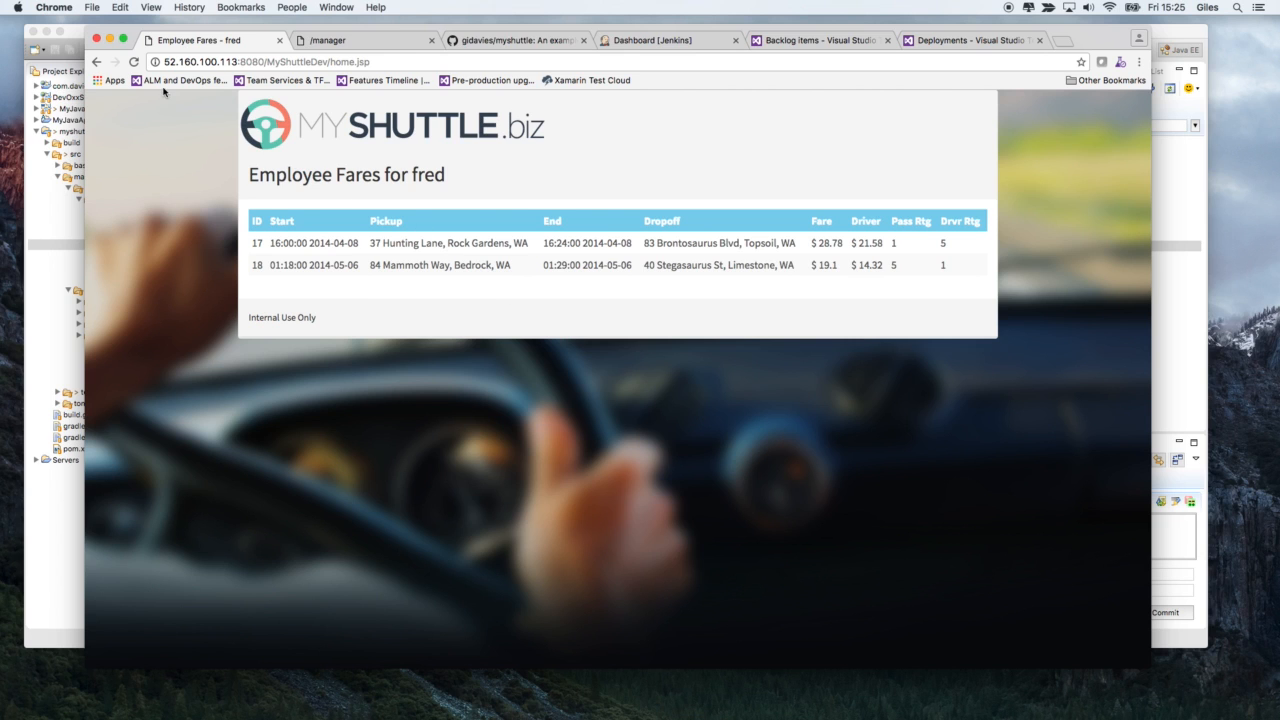
pyautogui.click(97, 62)
pyautogui.click(97, 62)
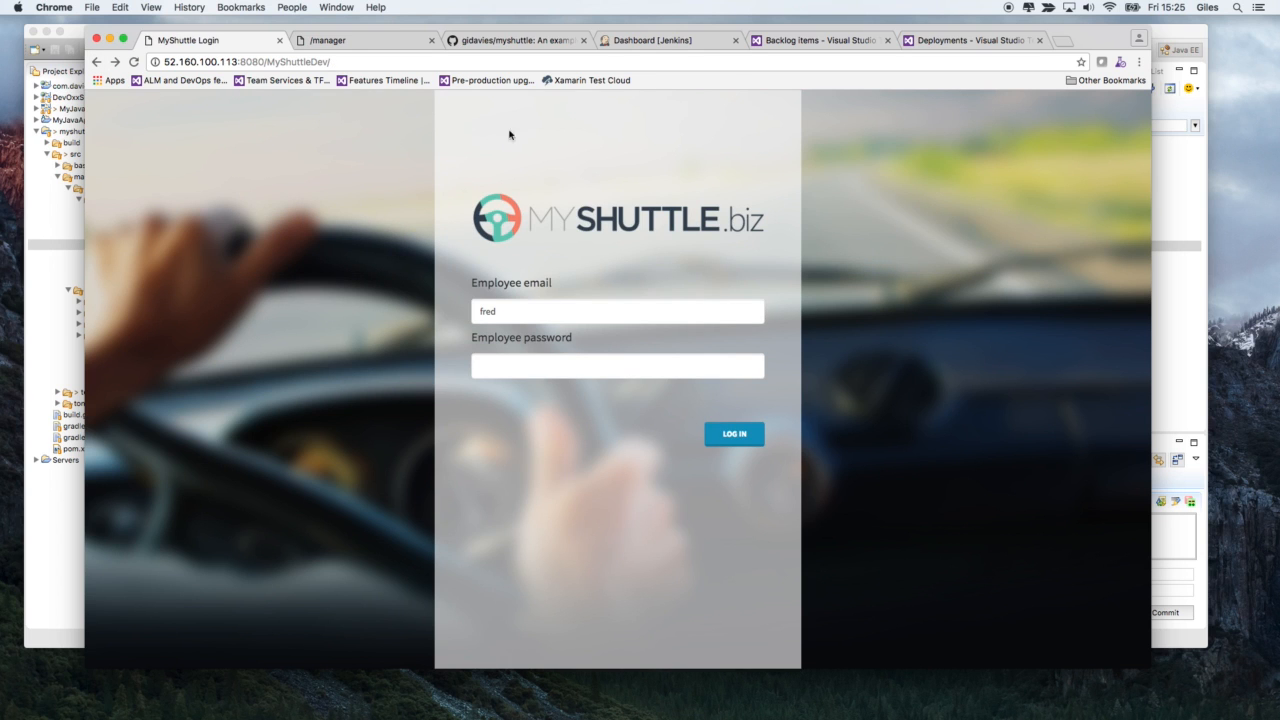
# - View the Tomcat Web Application Manager and open the configuration of the MyShuttle.CI job in Jenkins
pyautogui.click(350, 40)
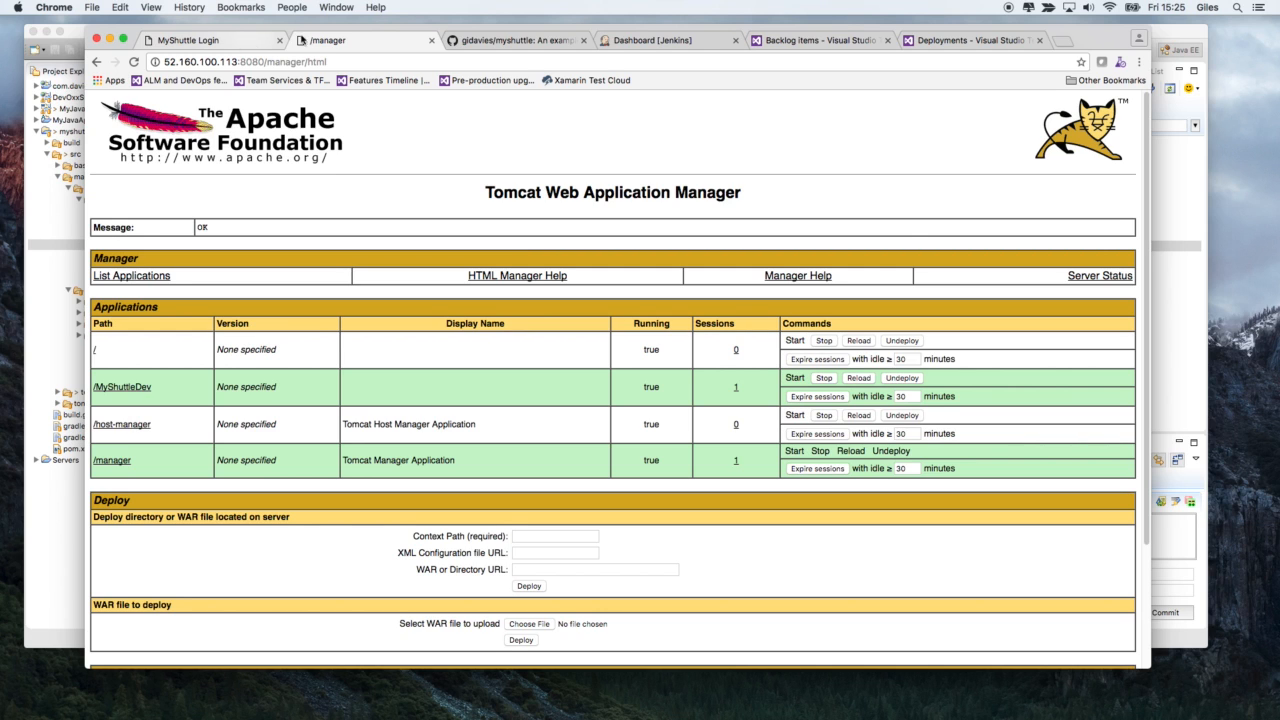
pyautogui.click(640, 41)
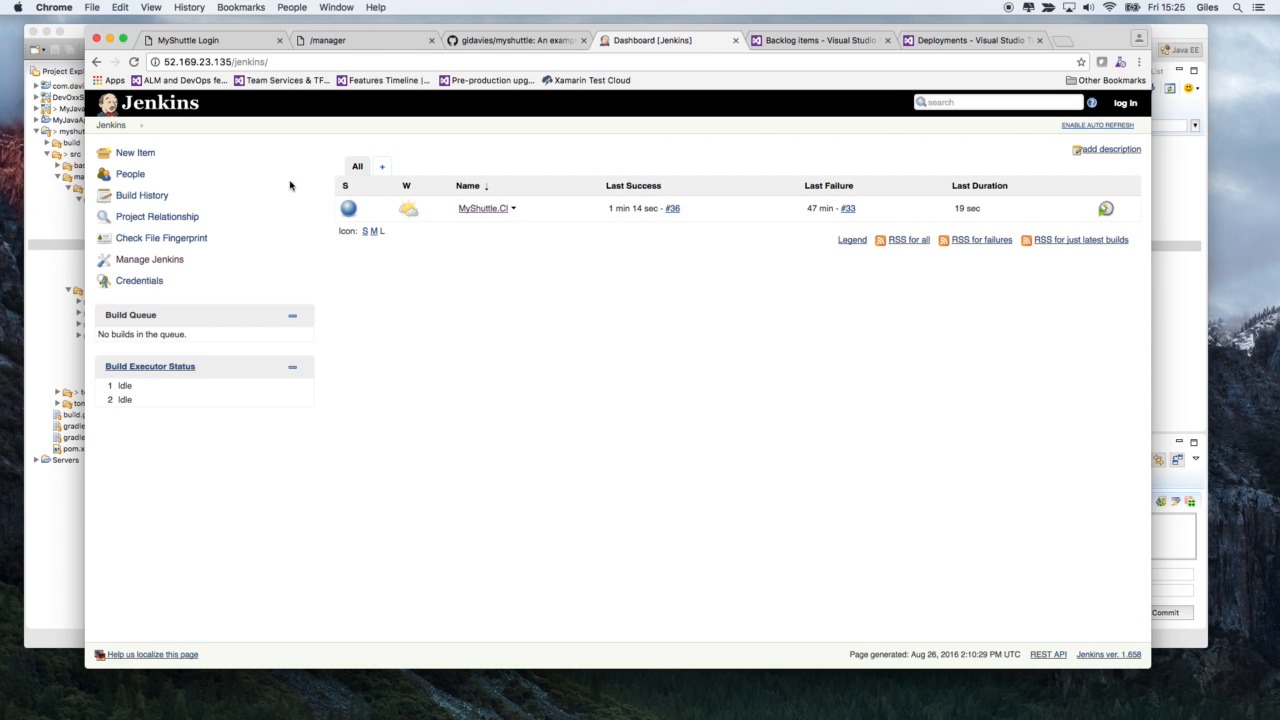
pyautogui.moveTo(475, 243)
pyautogui.click(485, 212)
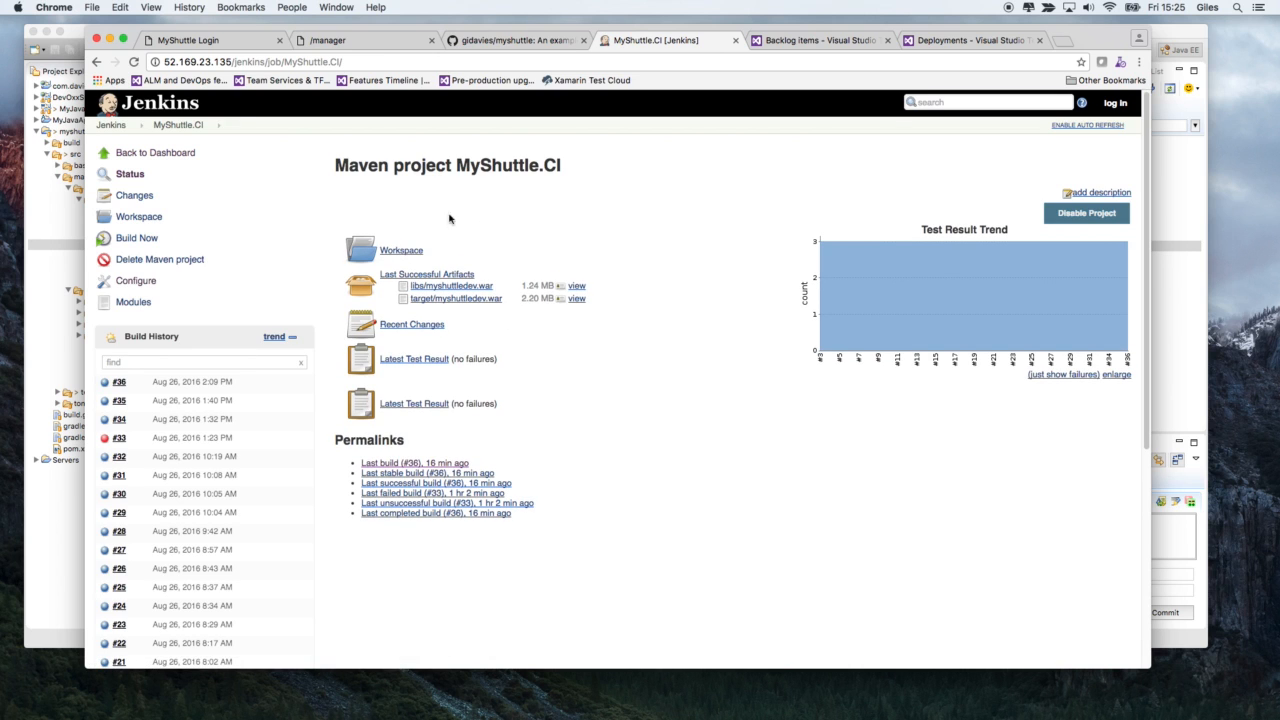
pyautogui.click(137, 285)
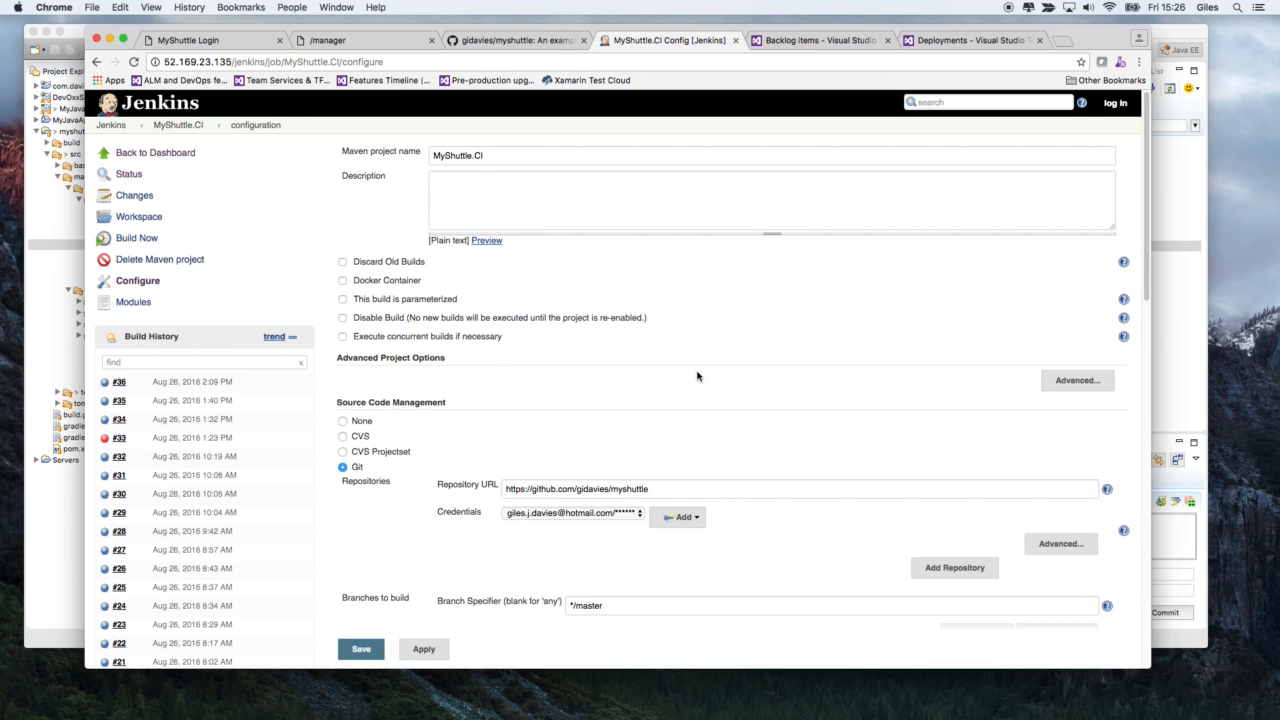
# - Examine the MyShuttle.CI job's Git repository, build triggers, Maven build and post-build action settings
pyautogui.scroll(-3, 697, 376)
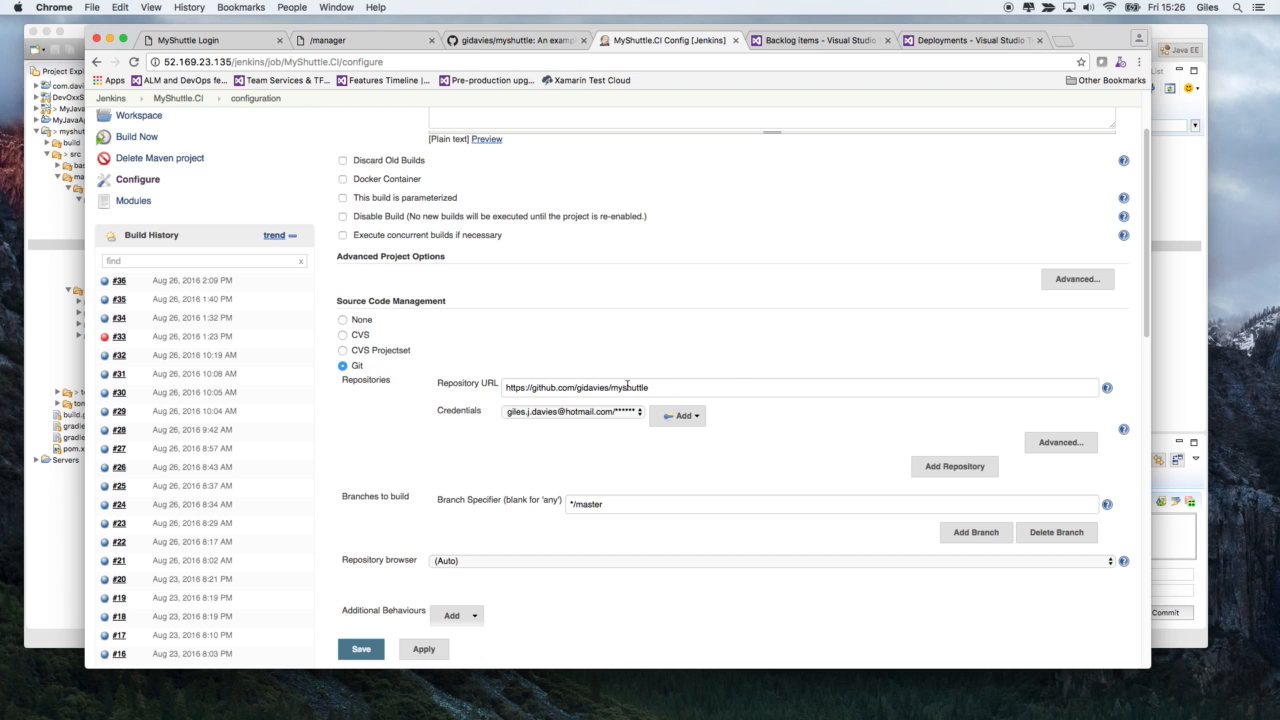
pyautogui.scroll(-6, 775, 427)
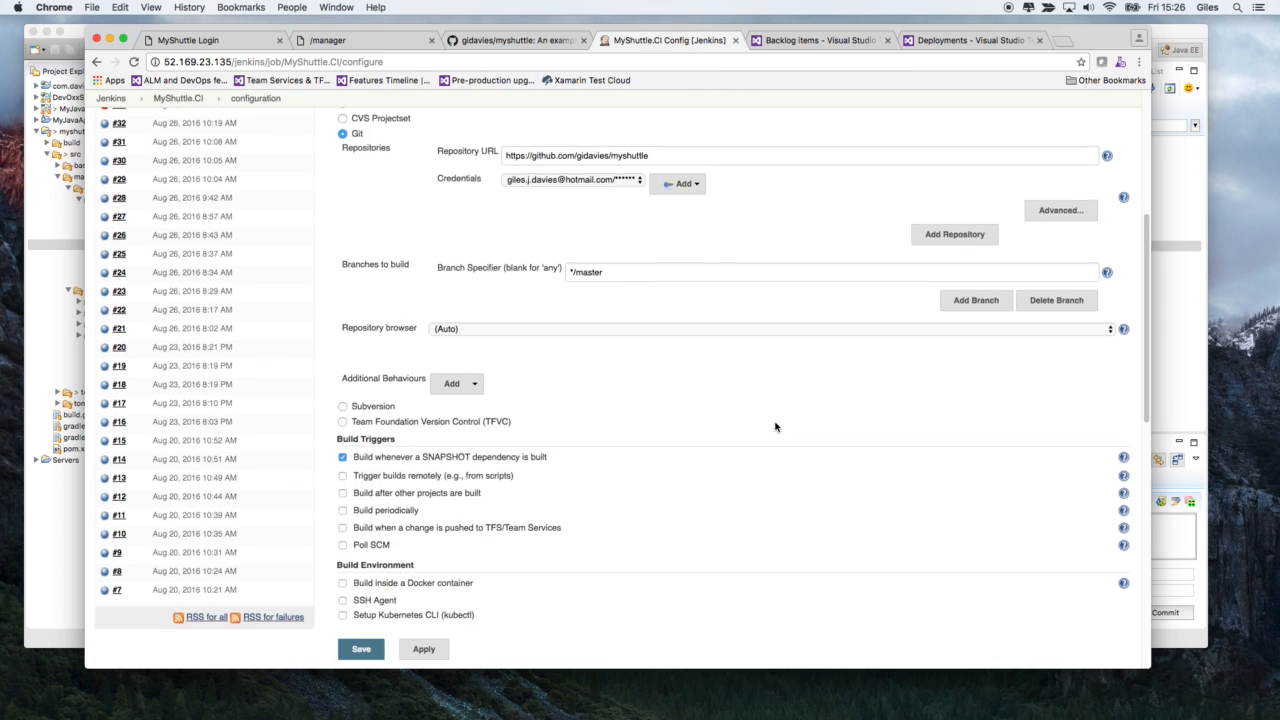
pyautogui.scroll(-4, 775, 427)
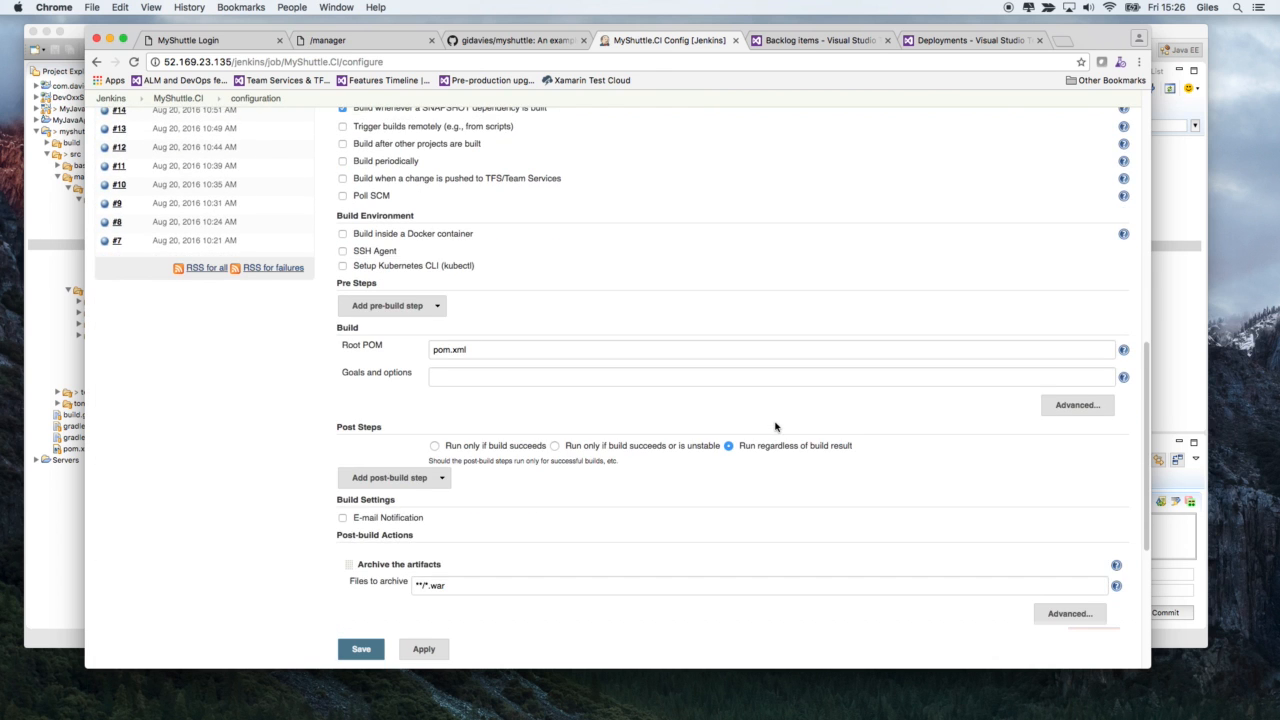
pyautogui.scroll(-2, 775, 427)
pyautogui.scroll(-1, 775, 427)
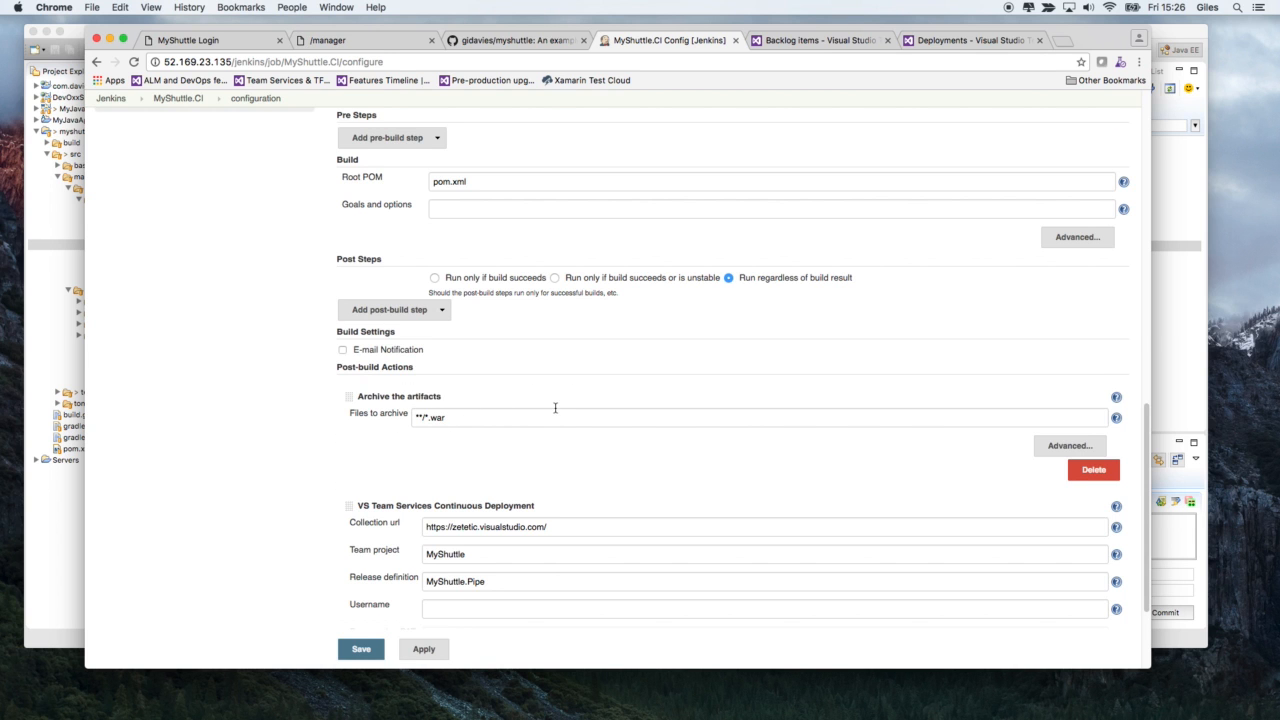
pyautogui.scroll(15, 555, 408)
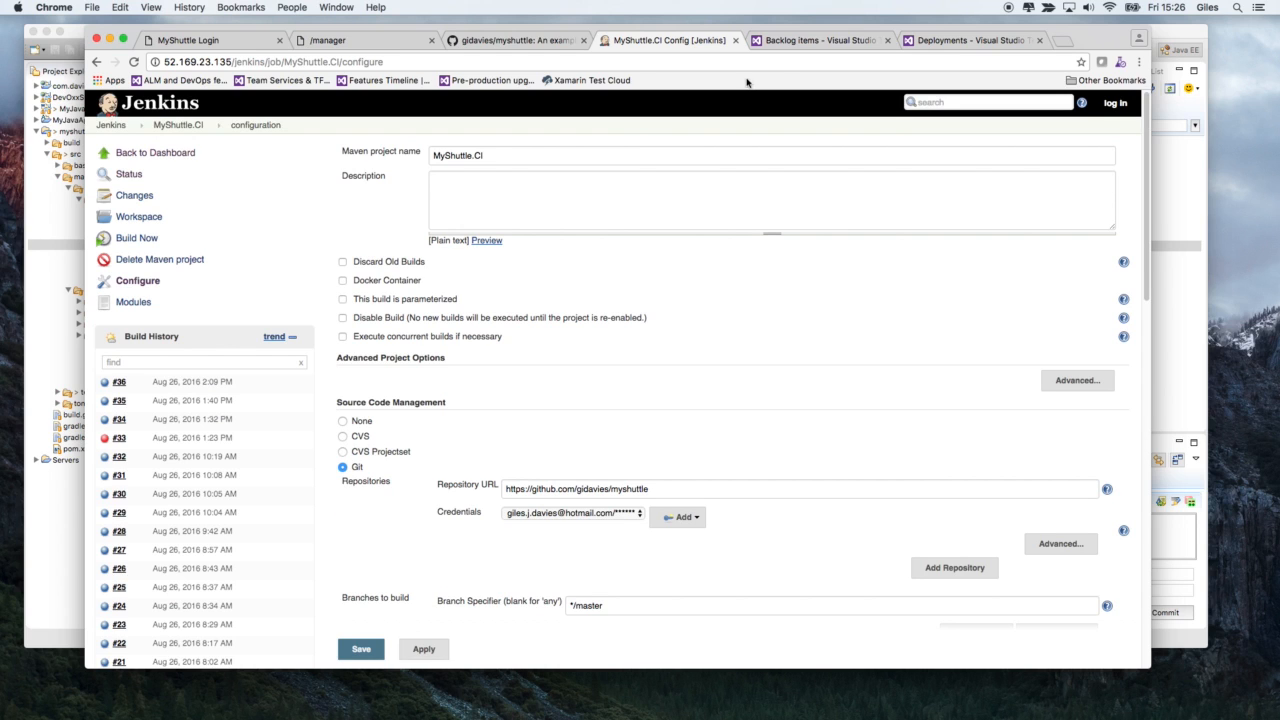
# - Open the MyShuttle.GitHub.Jenkins.CI build definition for editing in the MyShuttle project on Visual Studio Team Services
pyautogui.click(935, 40)
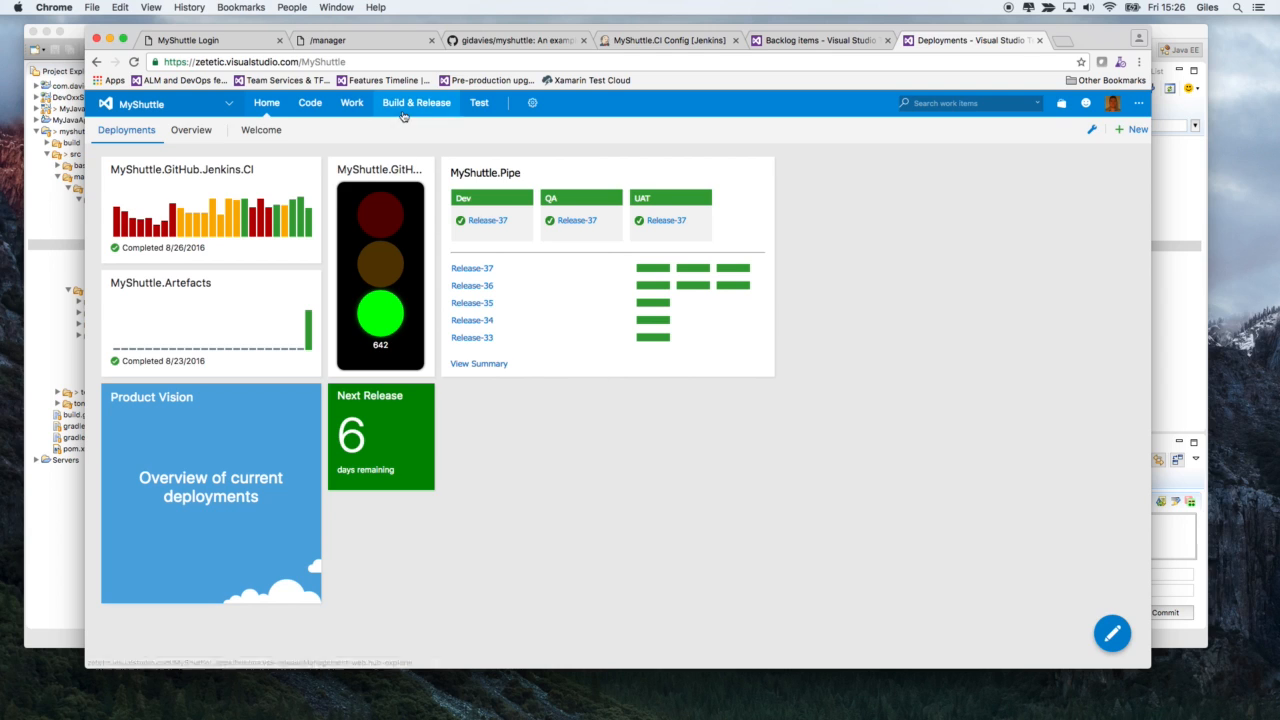
pyautogui.moveTo(412, 104)
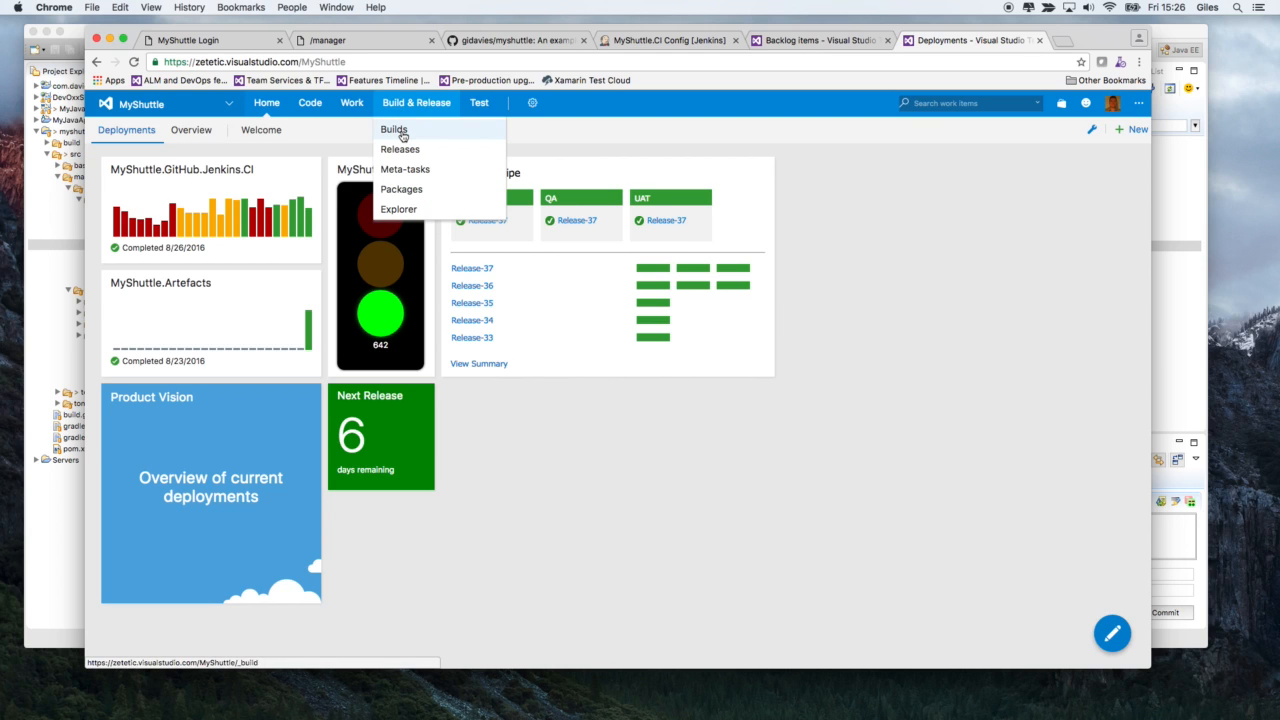
pyautogui.click(402, 136)
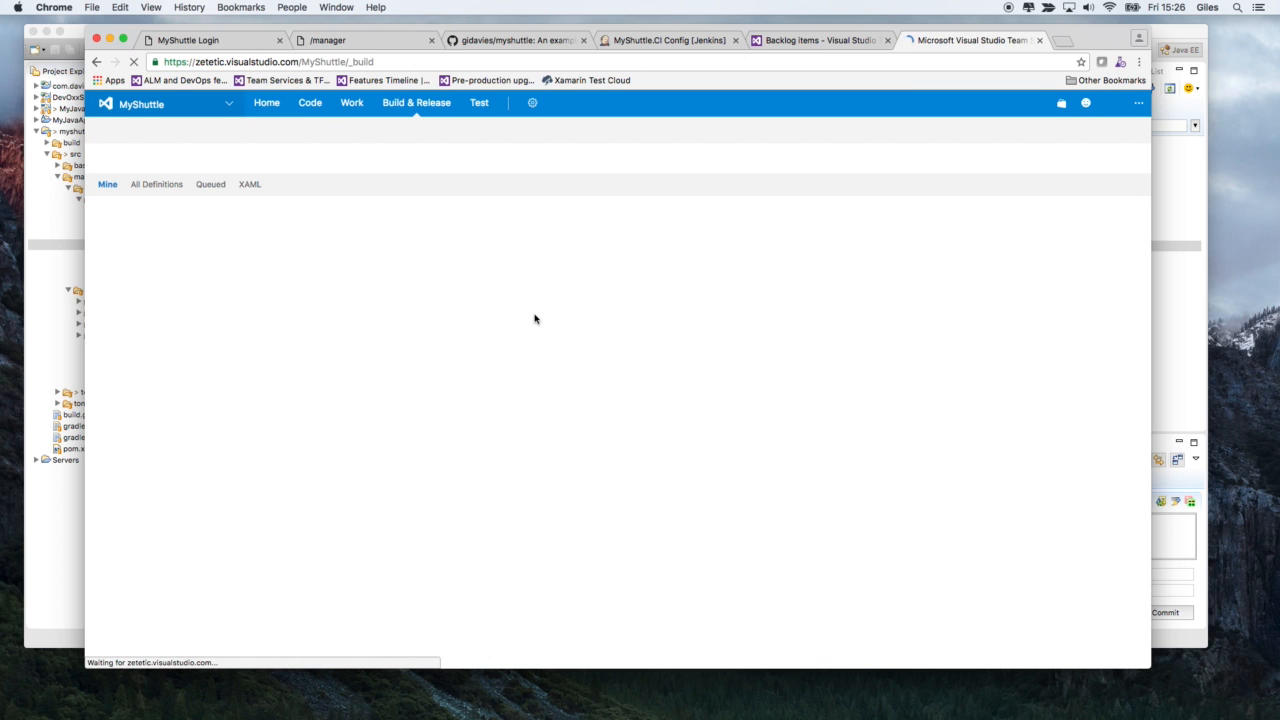
pyautogui.click(249, 246)
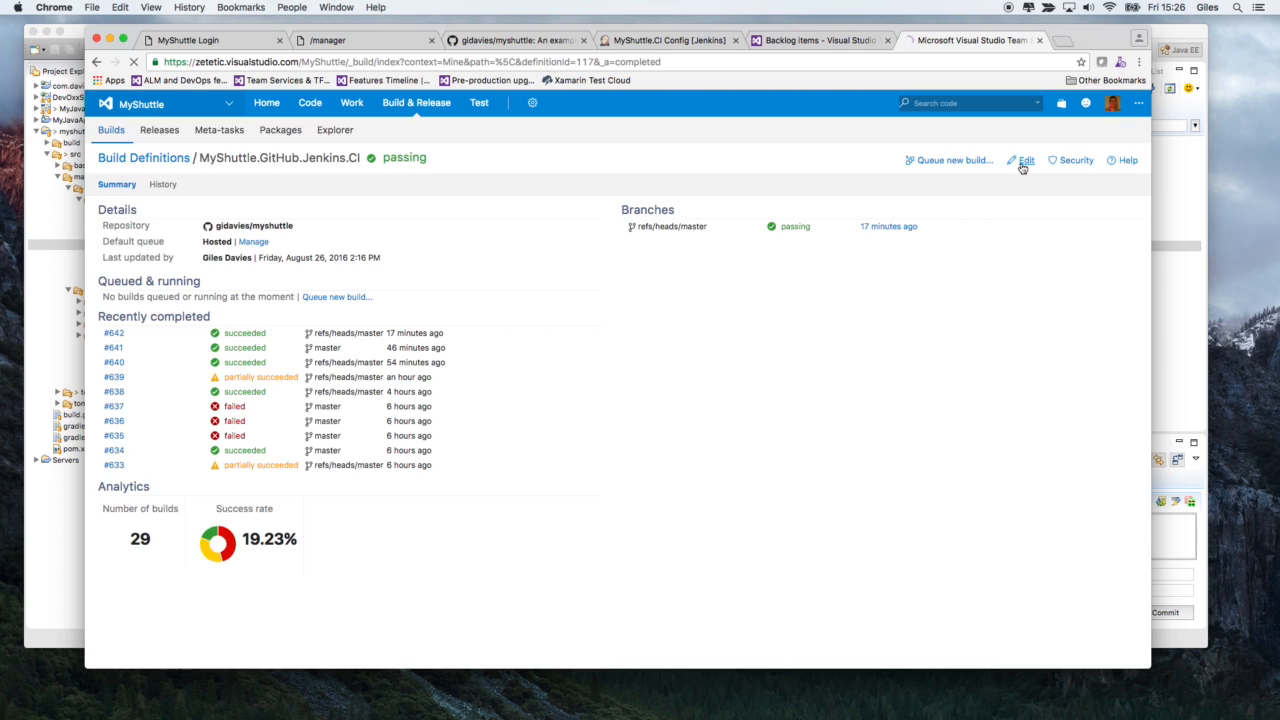
pyautogui.click(1024, 162)
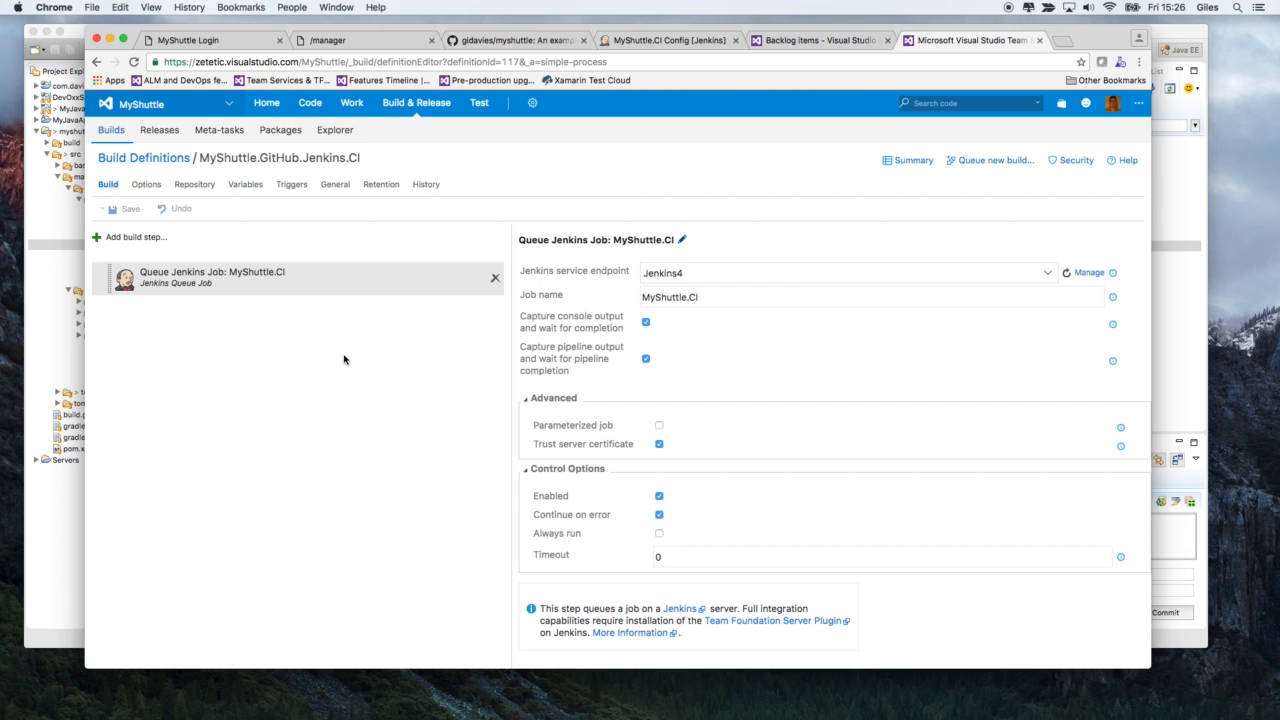
# - Review the Queue Jenkins Job build step and open the MyShuttle.Pipe release definition for editing
pyautogui.click(253, 280)
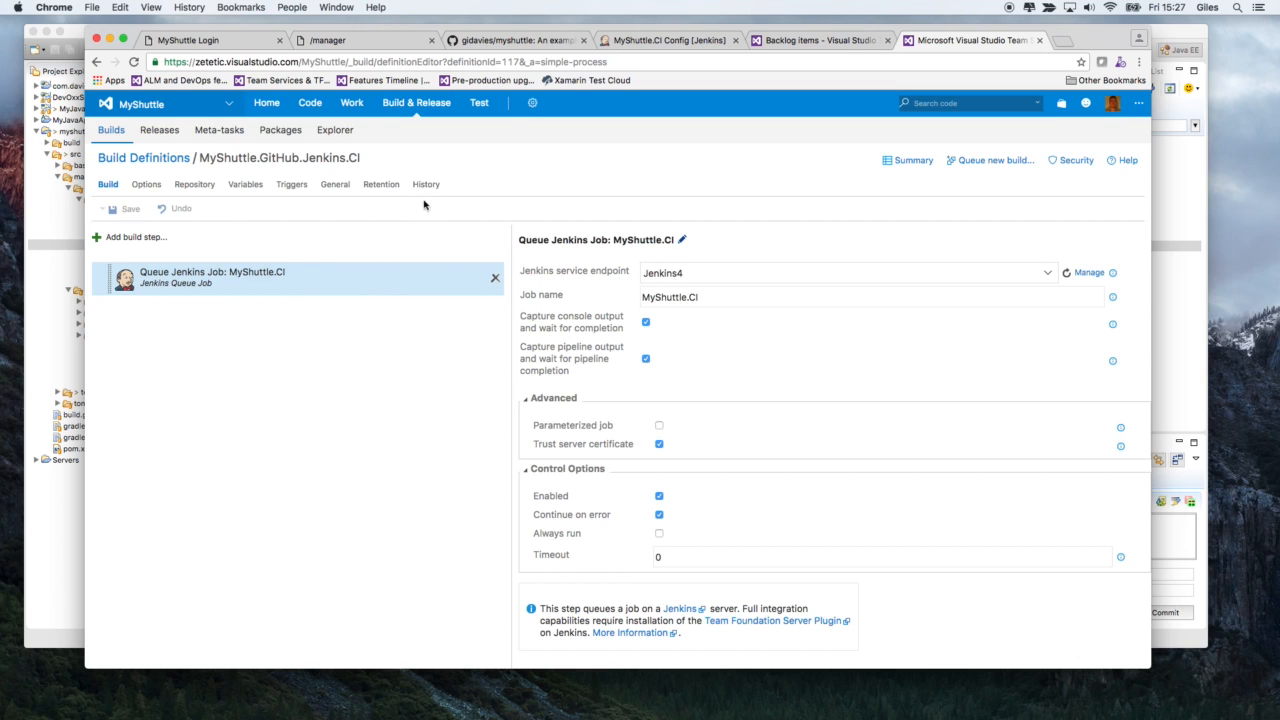
pyautogui.moveTo(427, 114)
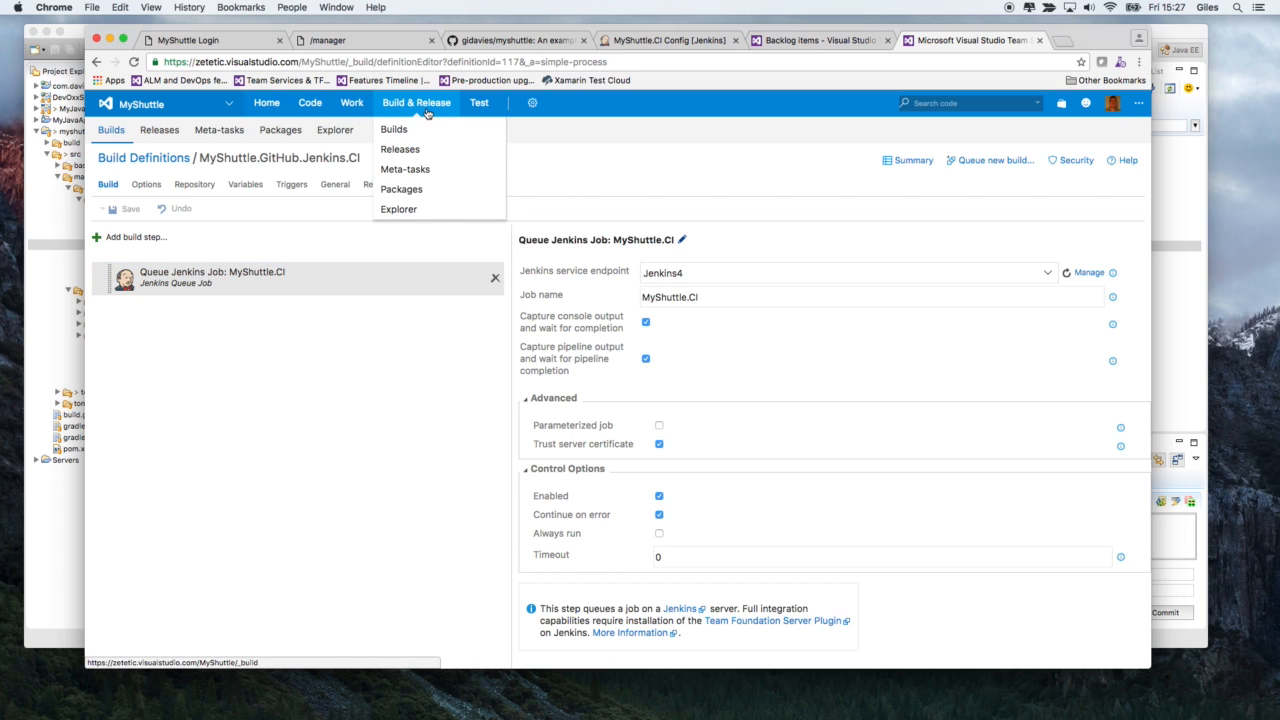
pyautogui.click(412, 149)
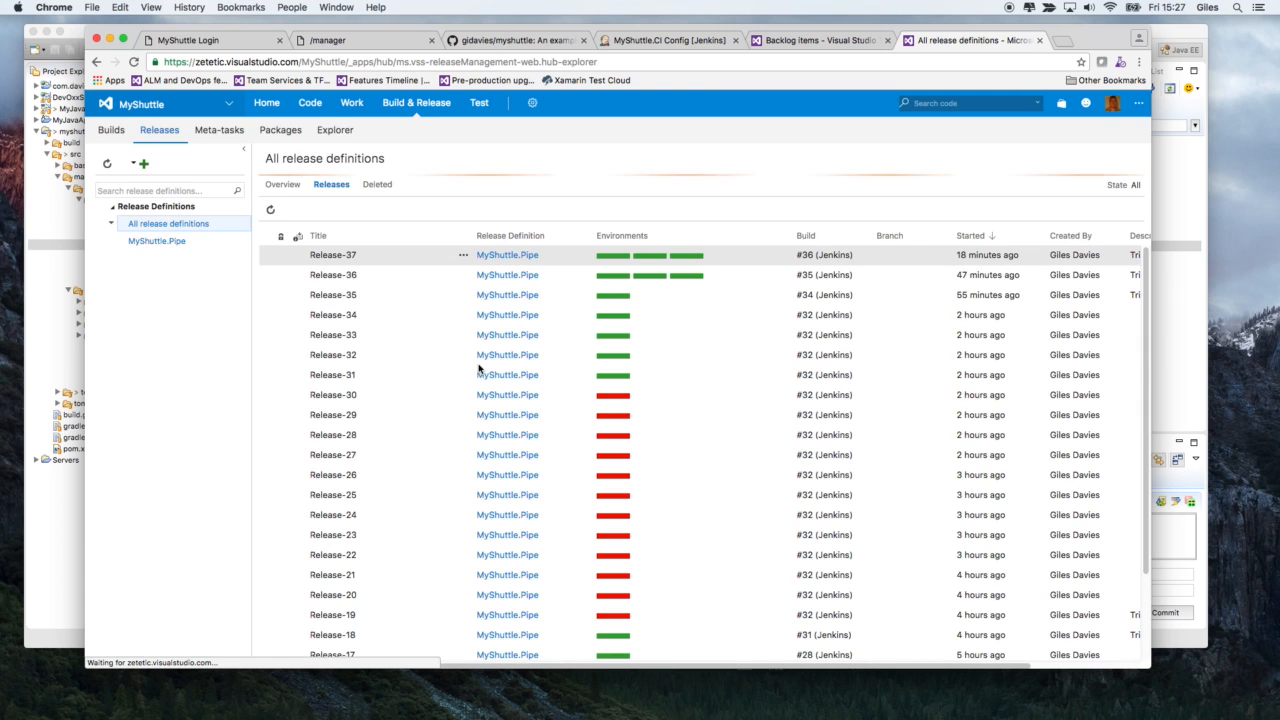
pyautogui.click(177, 243)
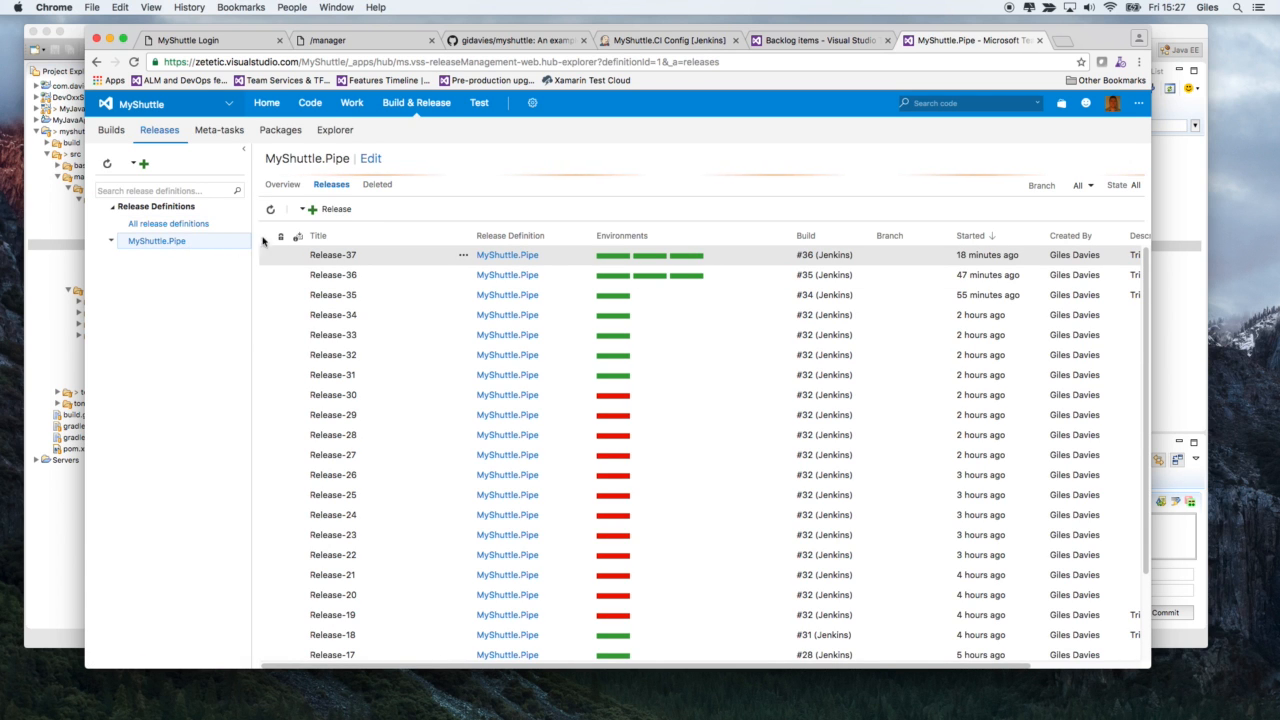
pyautogui.click(378, 161)
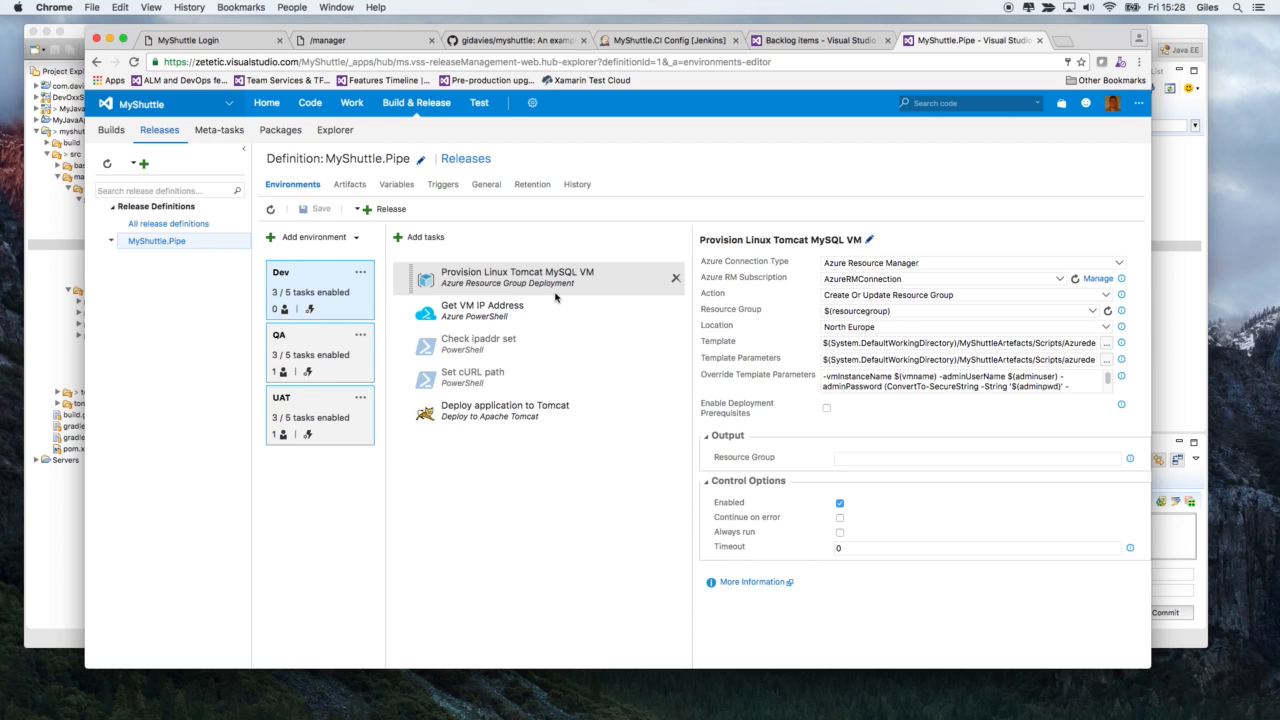
# - Examine the Dev environment's available resource group actions and its Deploy application to Tomcat task settings, including the application context
pyautogui.click(1106, 296)
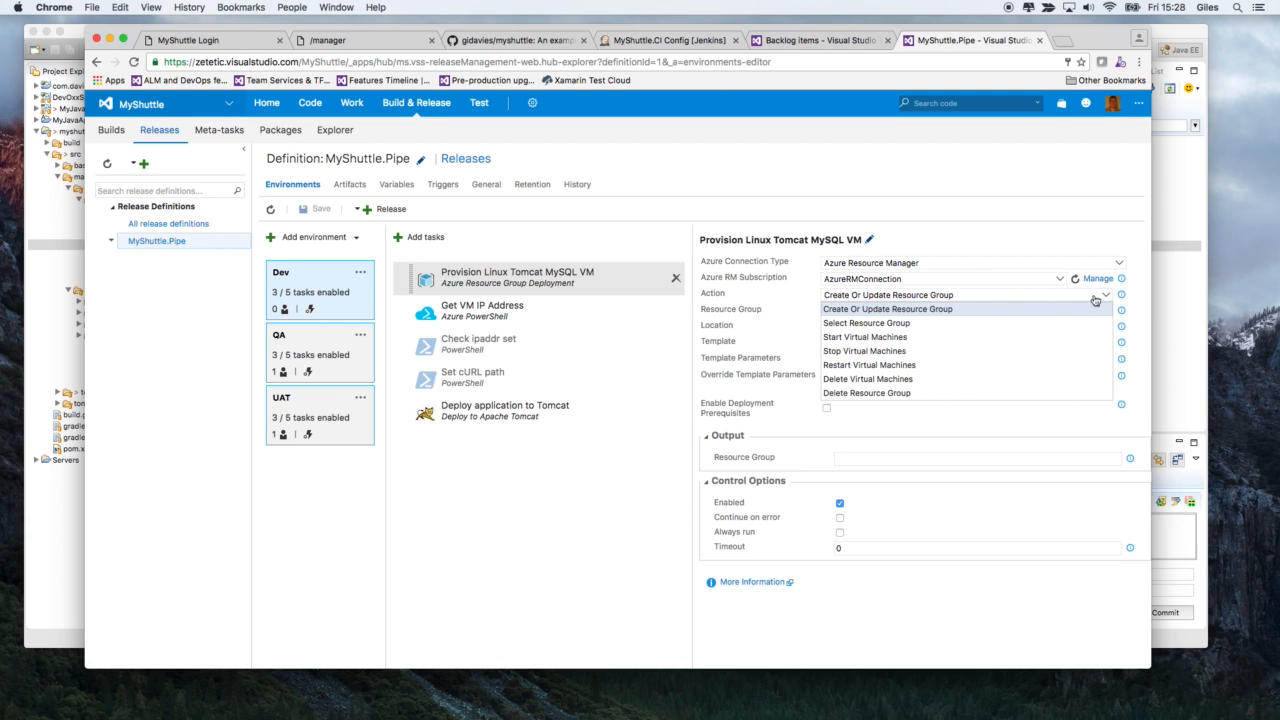
pyautogui.click(1106, 297)
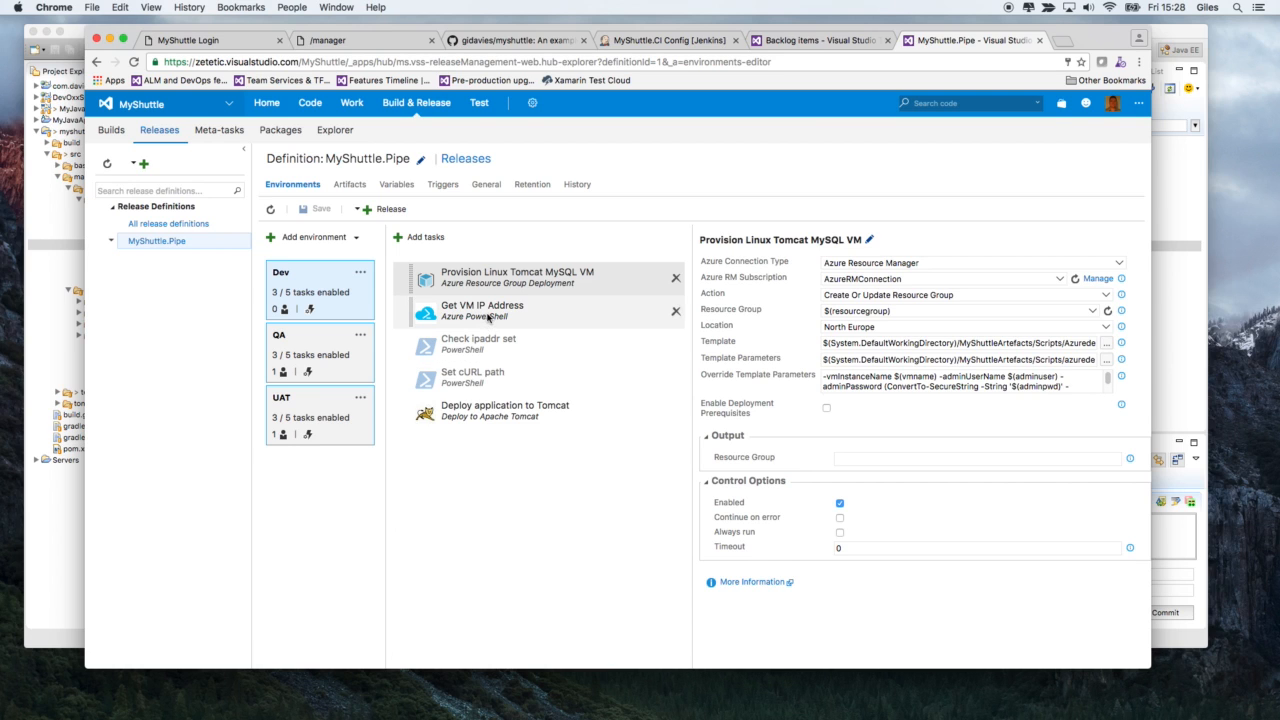
pyautogui.click(516, 418)
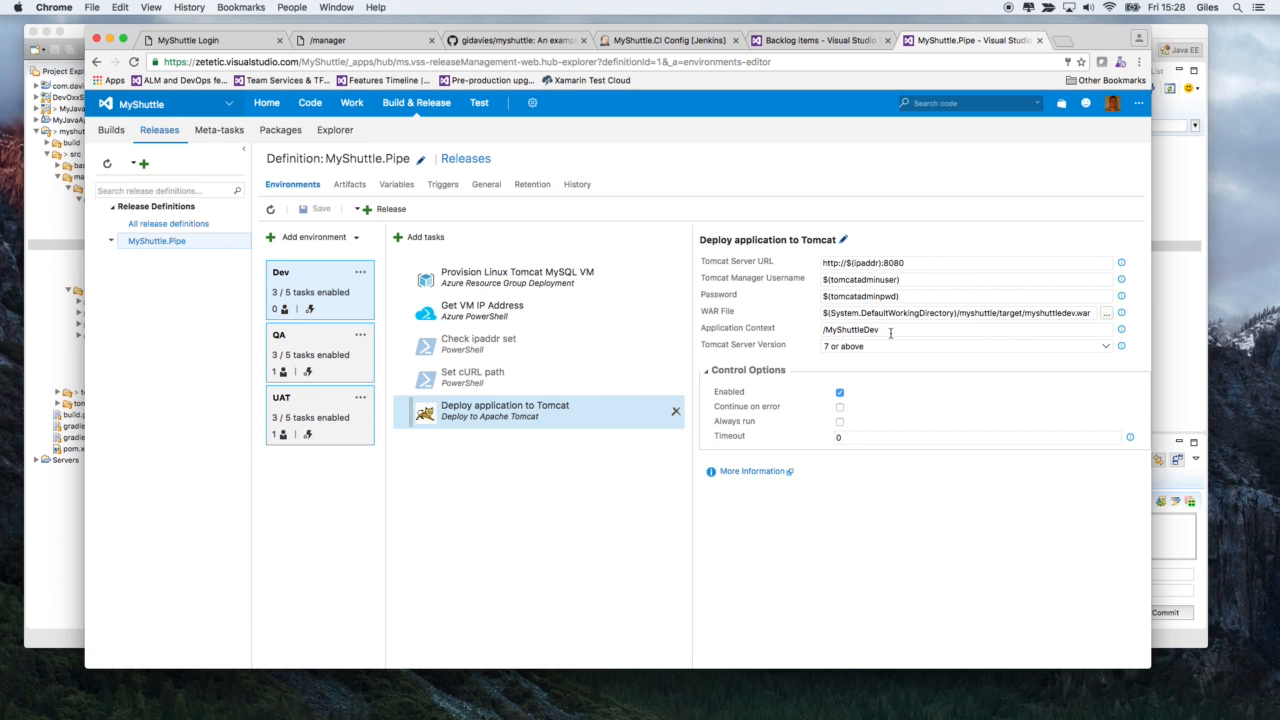
pyautogui.click(883, 330)
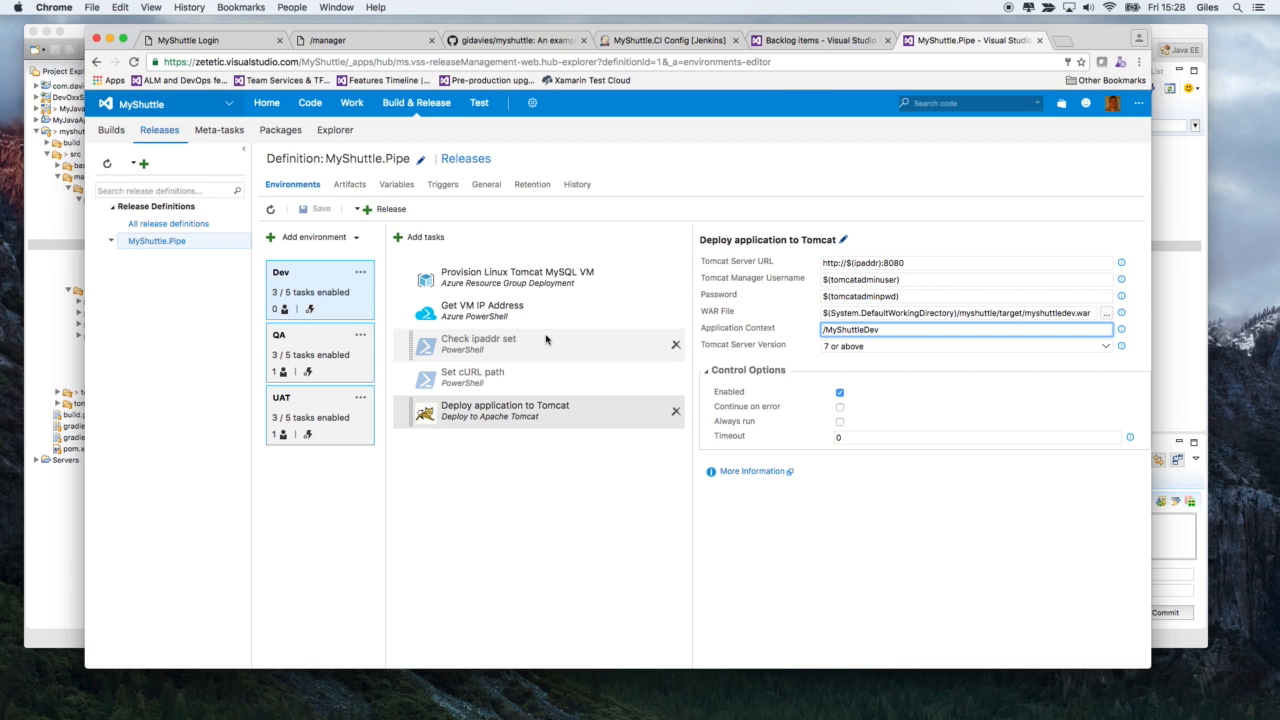
# - Examine the Deploy application to Tomcat task settings in the QA and UAT environments
pyautogui.click(334, 348)
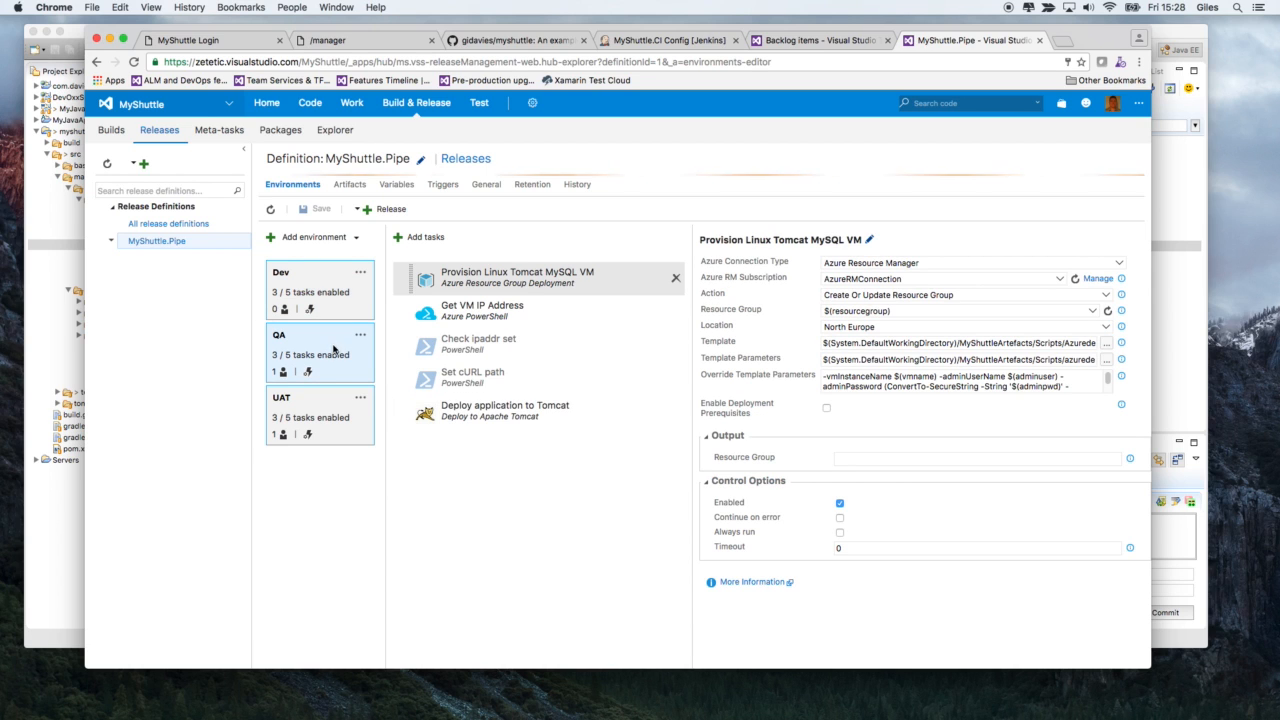
pyautogui.click(513, 404)
pyautogui.click(877, 329)
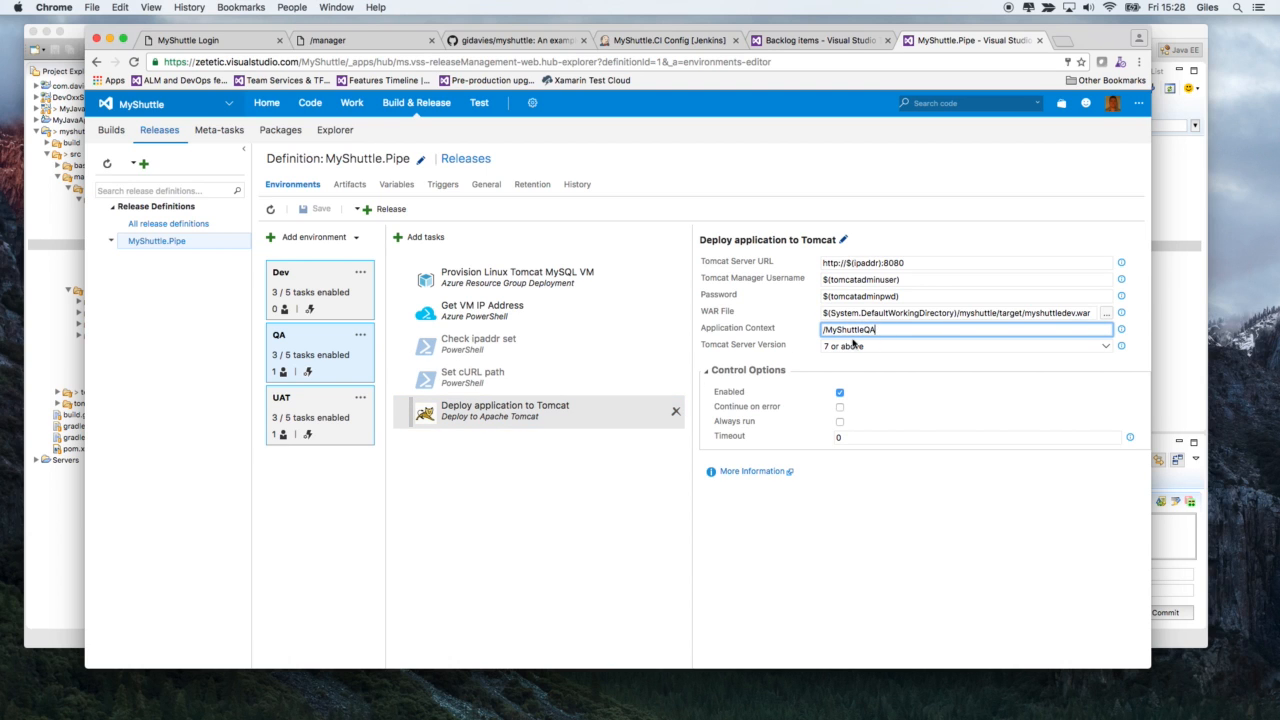
pyautogui.click(338, 409)
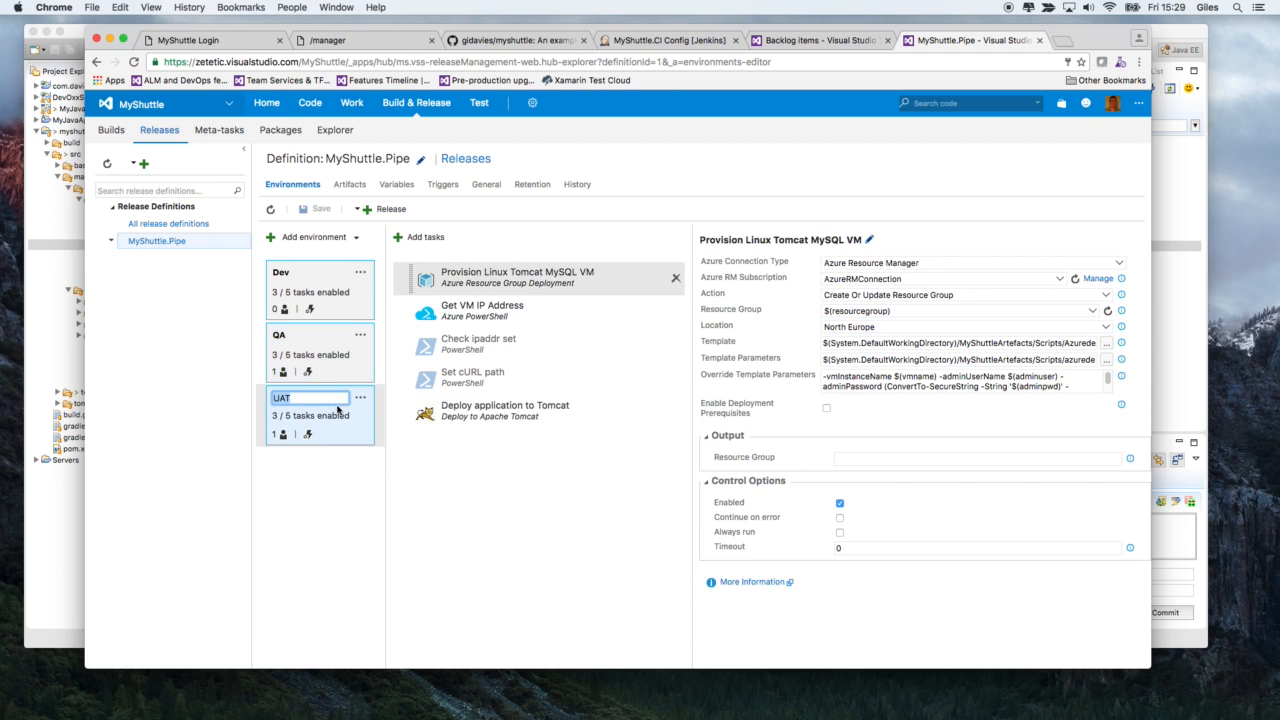
pyautogui.click(490, 418)
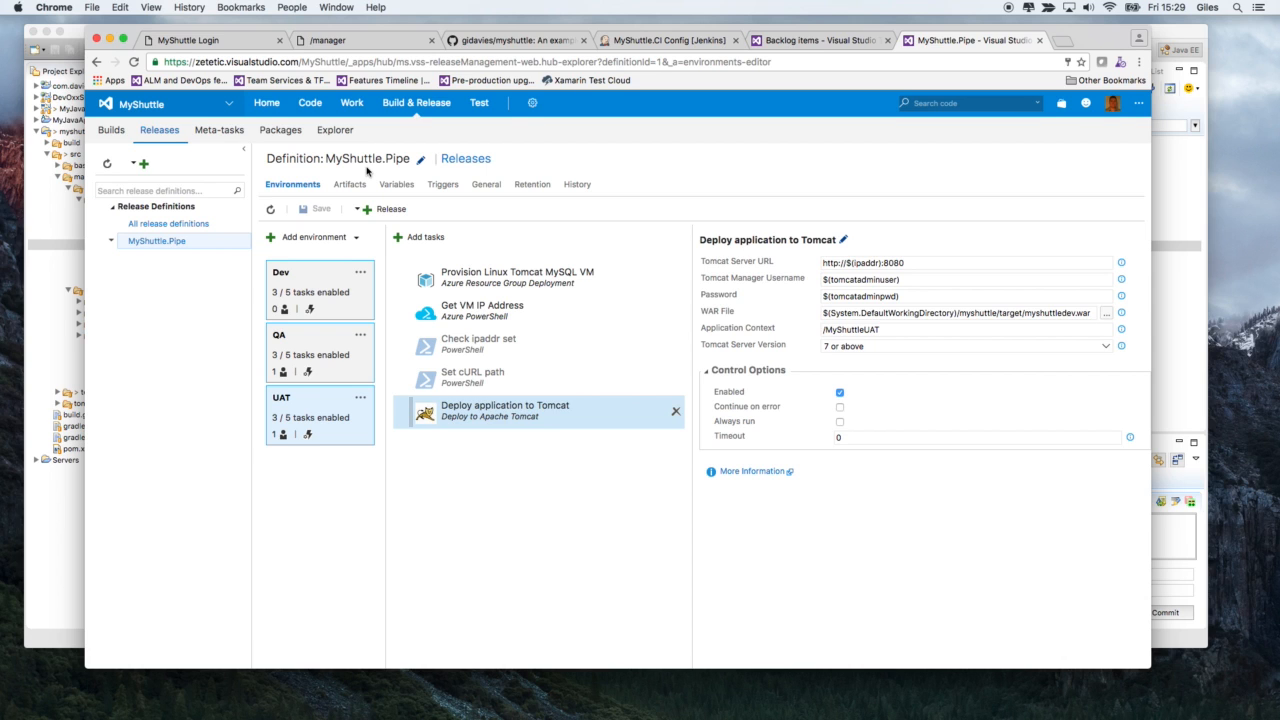
# - Inspect the QA environment's approver settings with the additional approval options expanded, and close them without changes
pyautogui.click(360, 335)
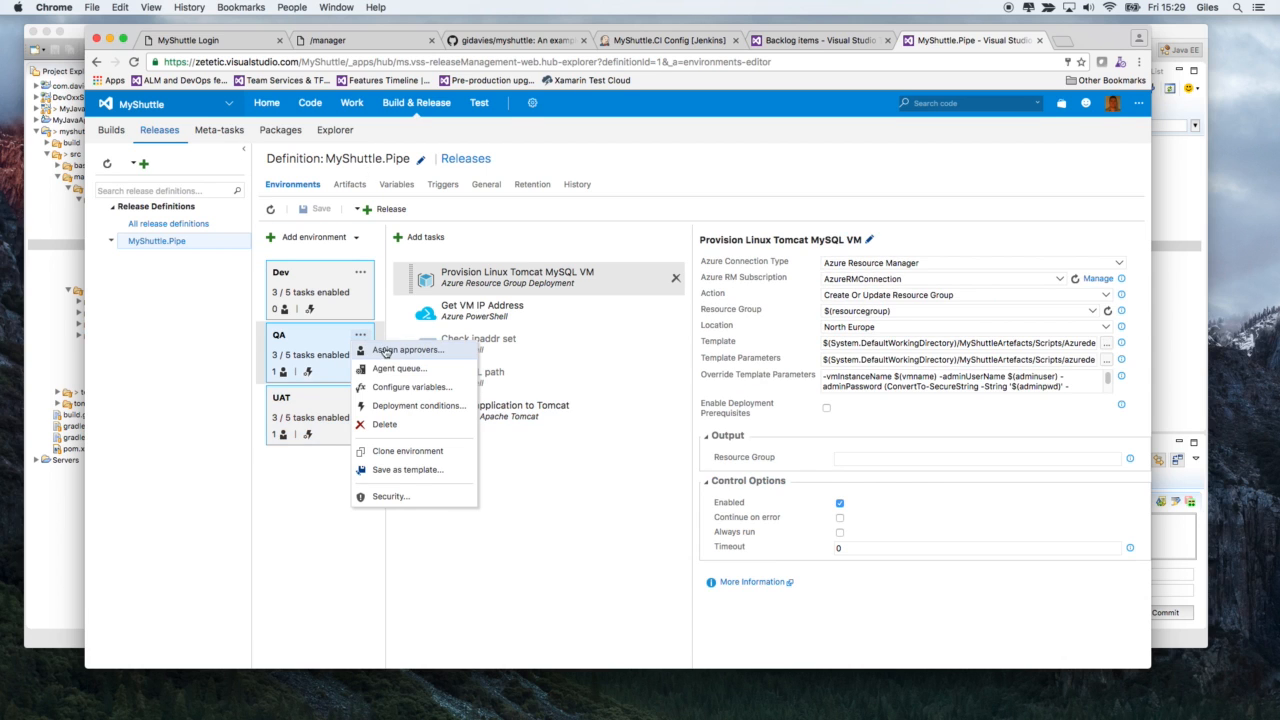
pyautogui.click(420, 351)
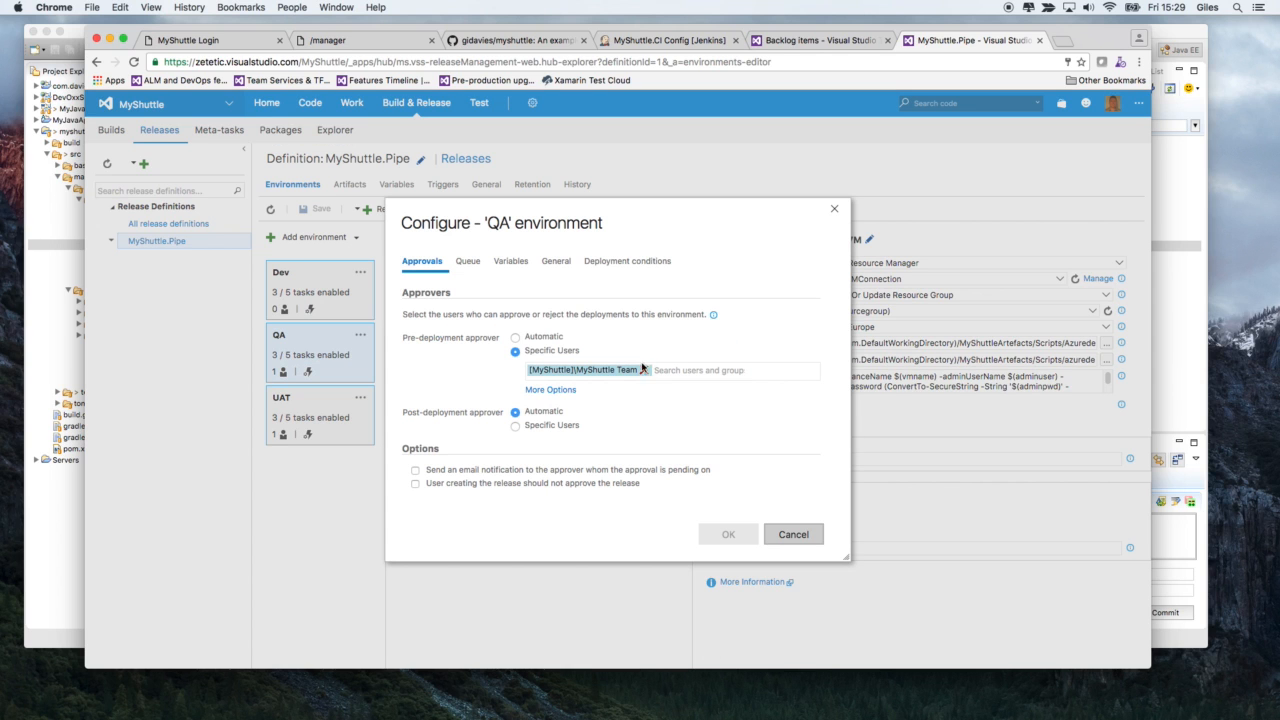
pyautogui.click(552, 392)
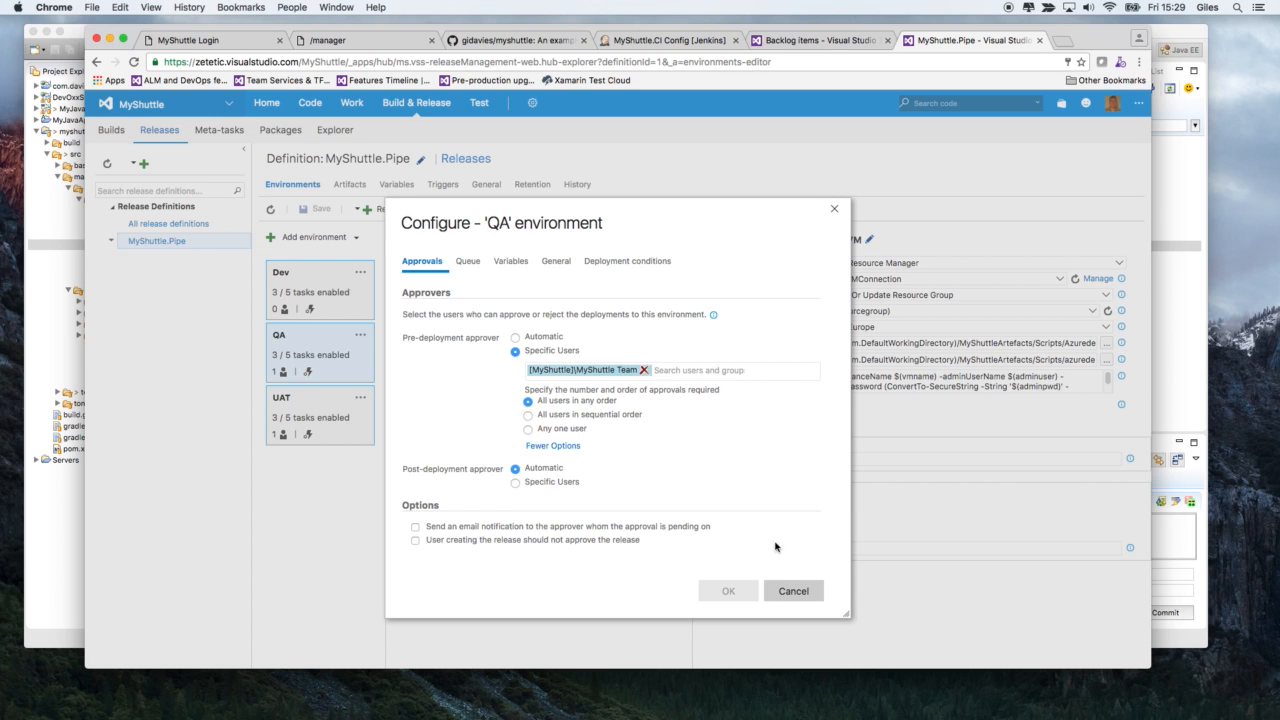
pyautogui.click(791, 590)
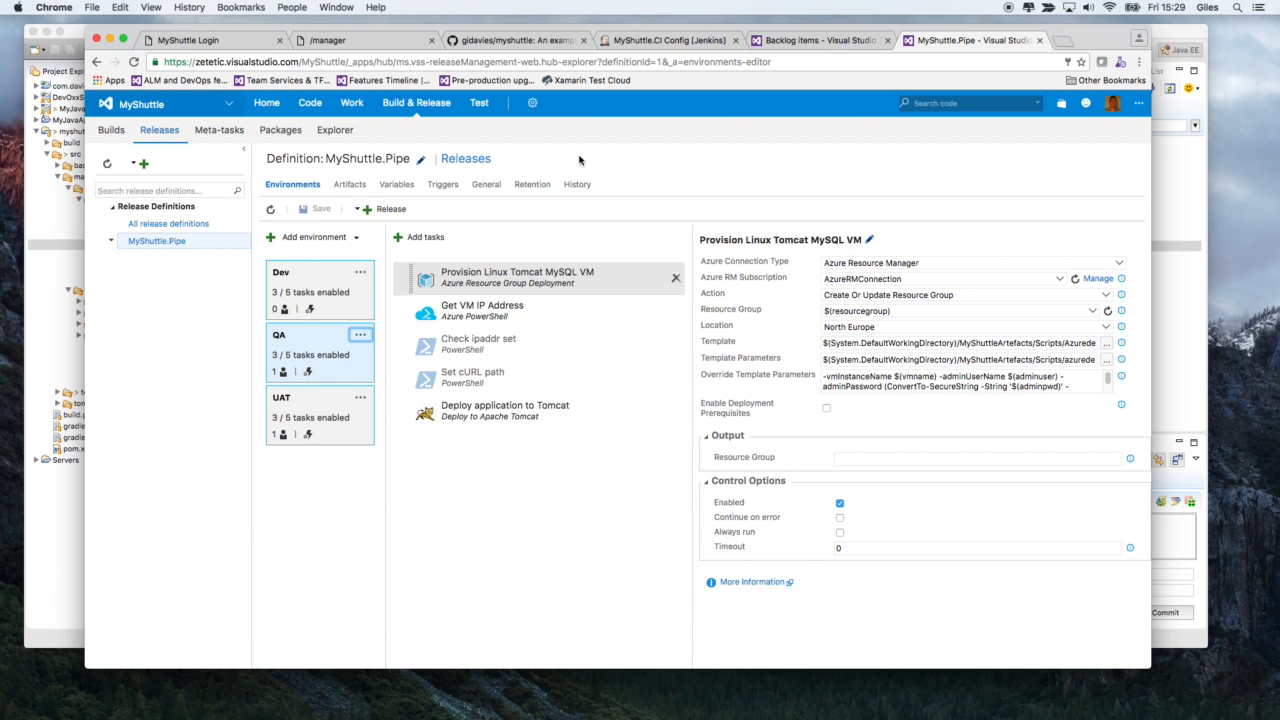
# - View the MyShuttle project's build definitions list
pyautogui.moveTo(406, 108)
pyautogui.click(394, 129)
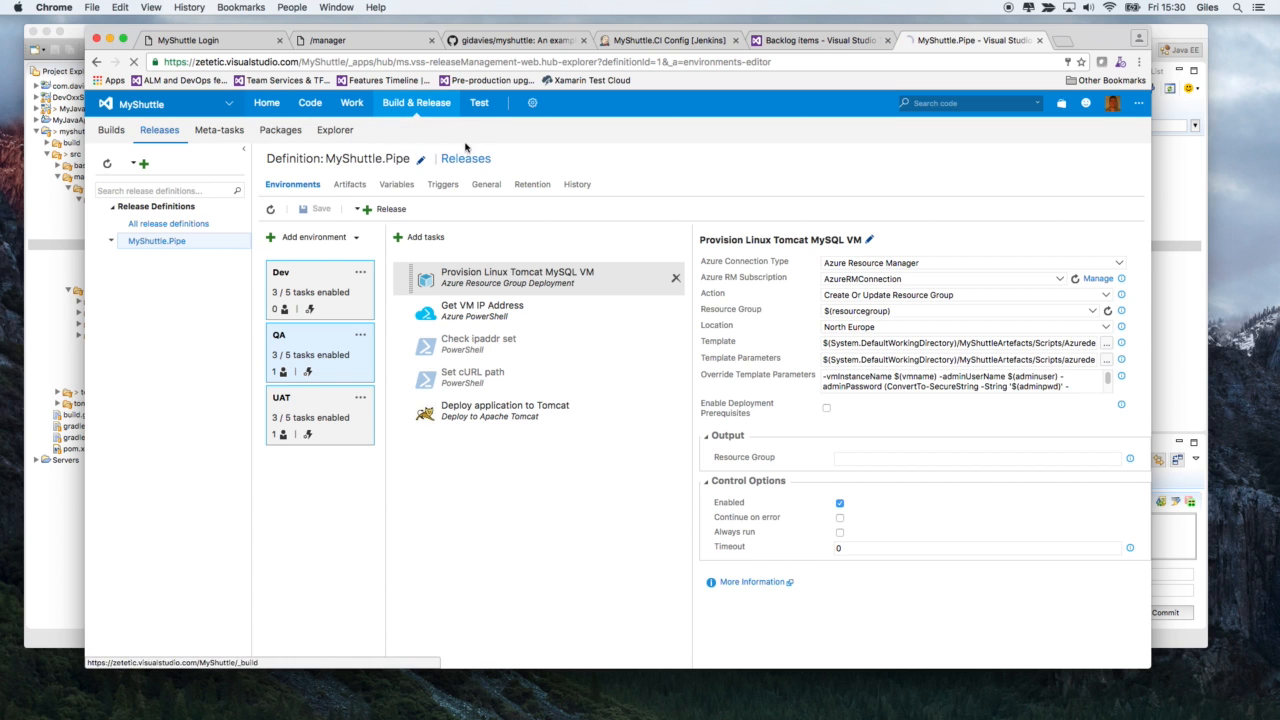
pyautogui.click(800, 43)
pyautogui.click(958, 42)
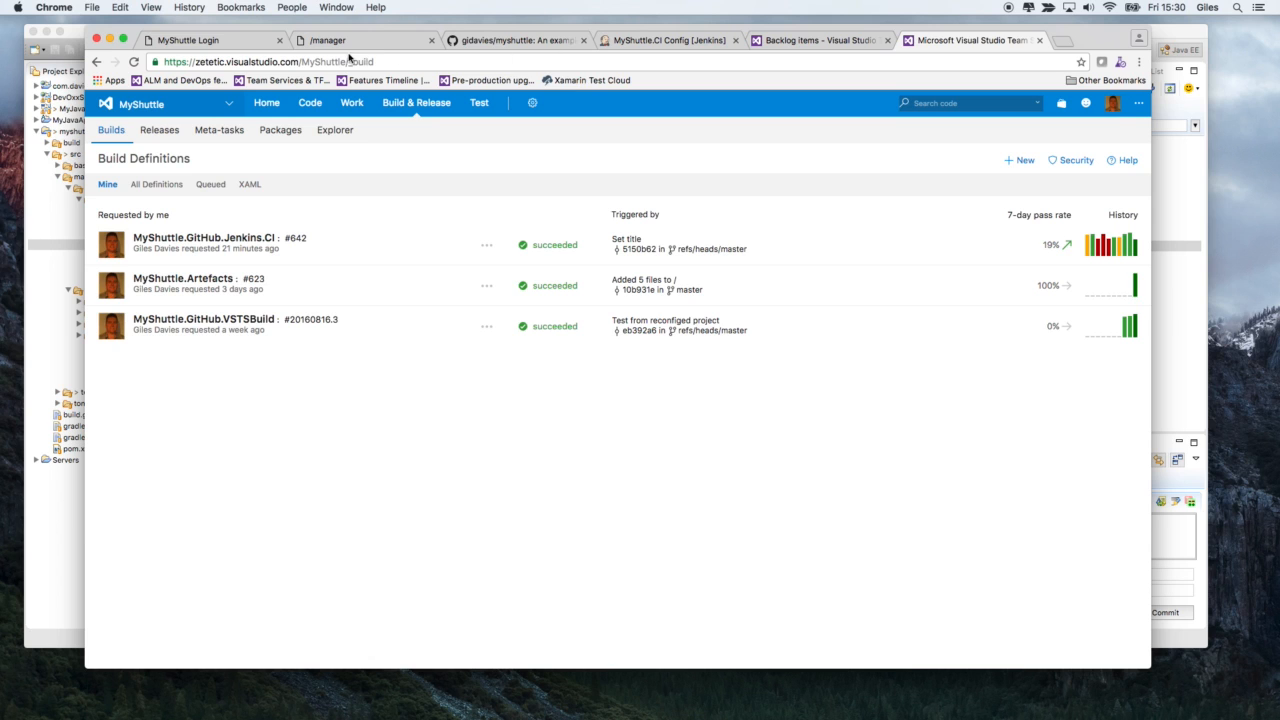
# - Review backlog item 2961, Change Dashboard Title, on the backlog board and move it from Approved to In Progress
pyautogui.click(816, 40)
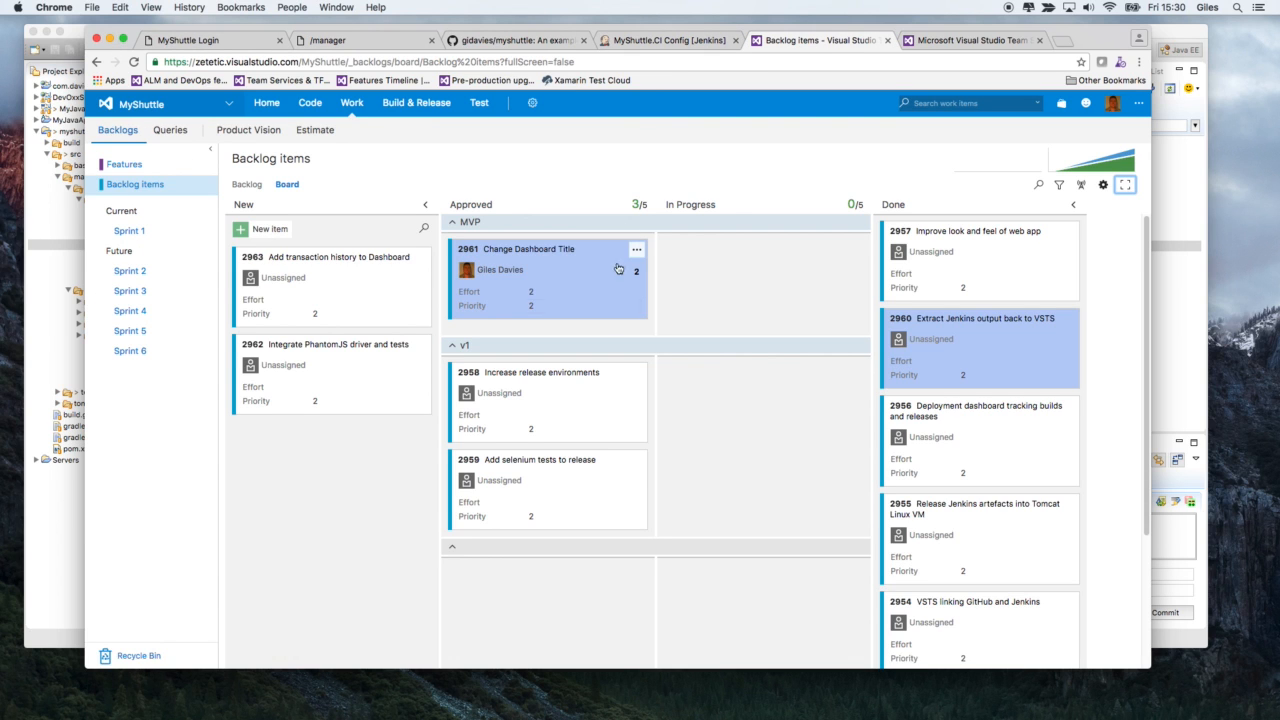
pyautogui.click(560, 253)
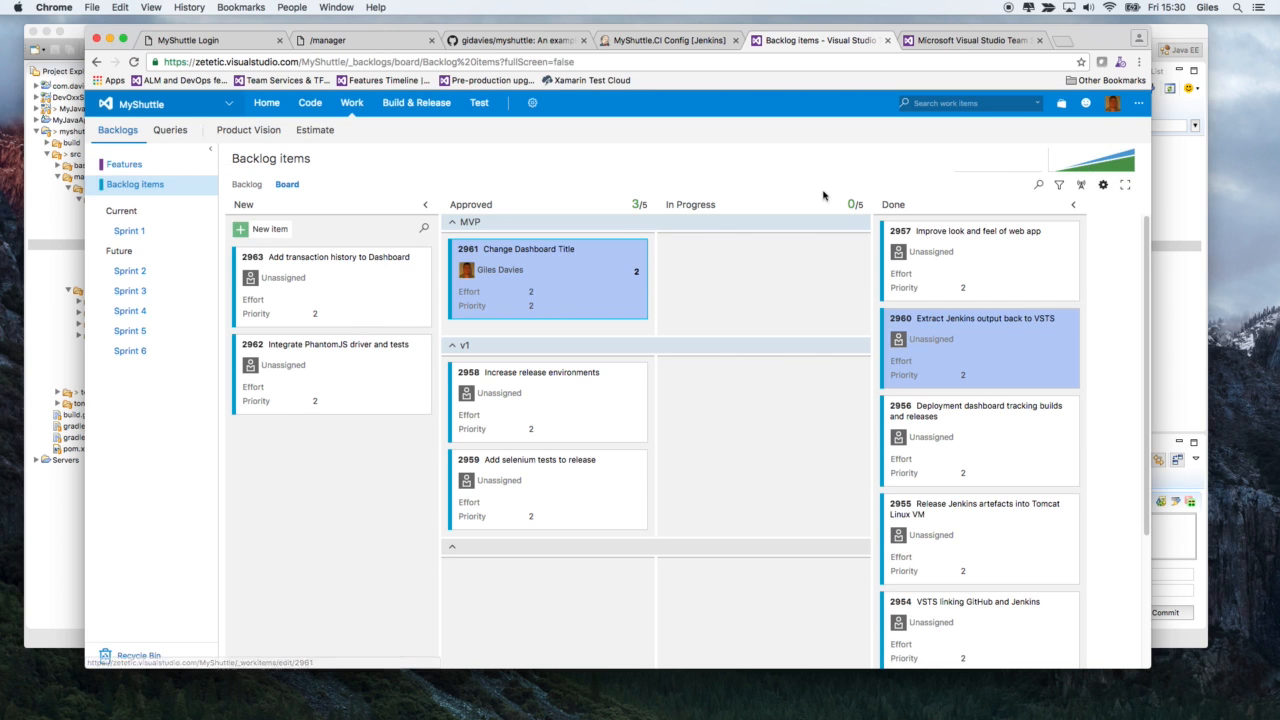
pyautogui.click(1087, 158)
pyautogui.moveTo(597, 249); pyautogui.dragTo(750, 285)
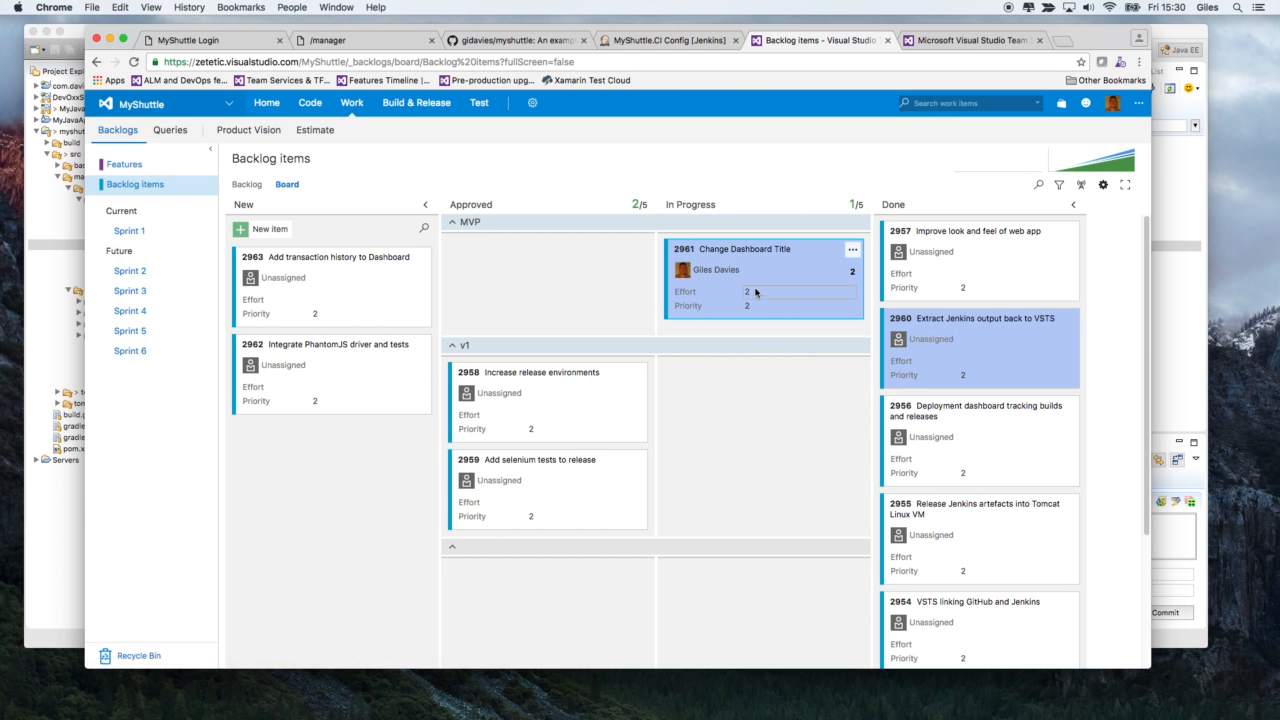
# - Switch to Eclipse, run the My priorities work item query and open the Change Dashboard Title backlog item
pyautogui.click(110, 40)
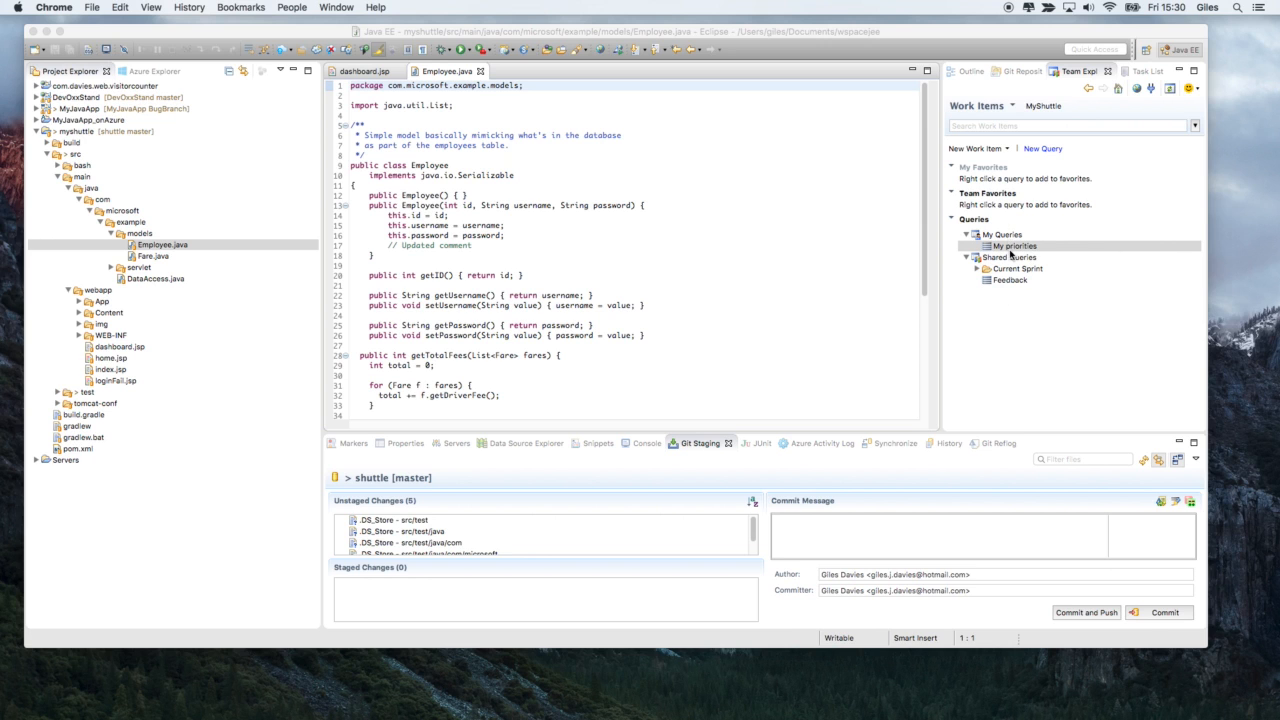
pyautogui.doubleClick(1009, 248)
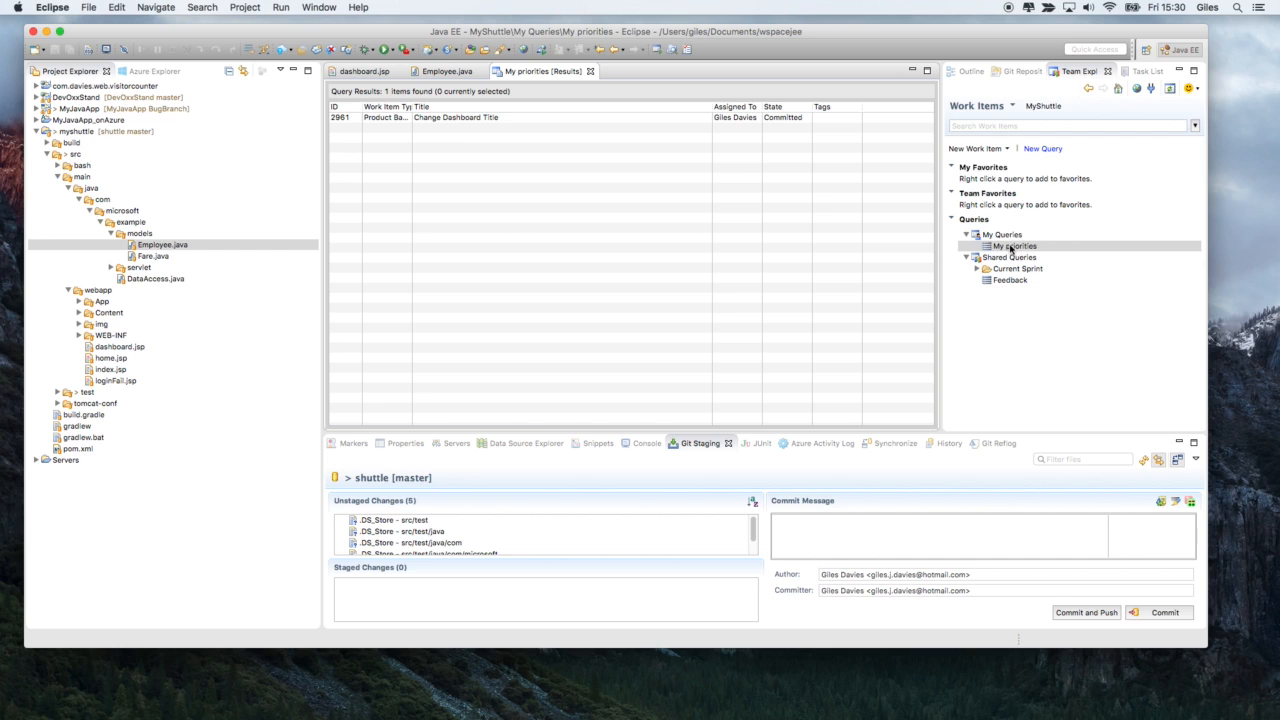
pyautogui.click(482, 121)
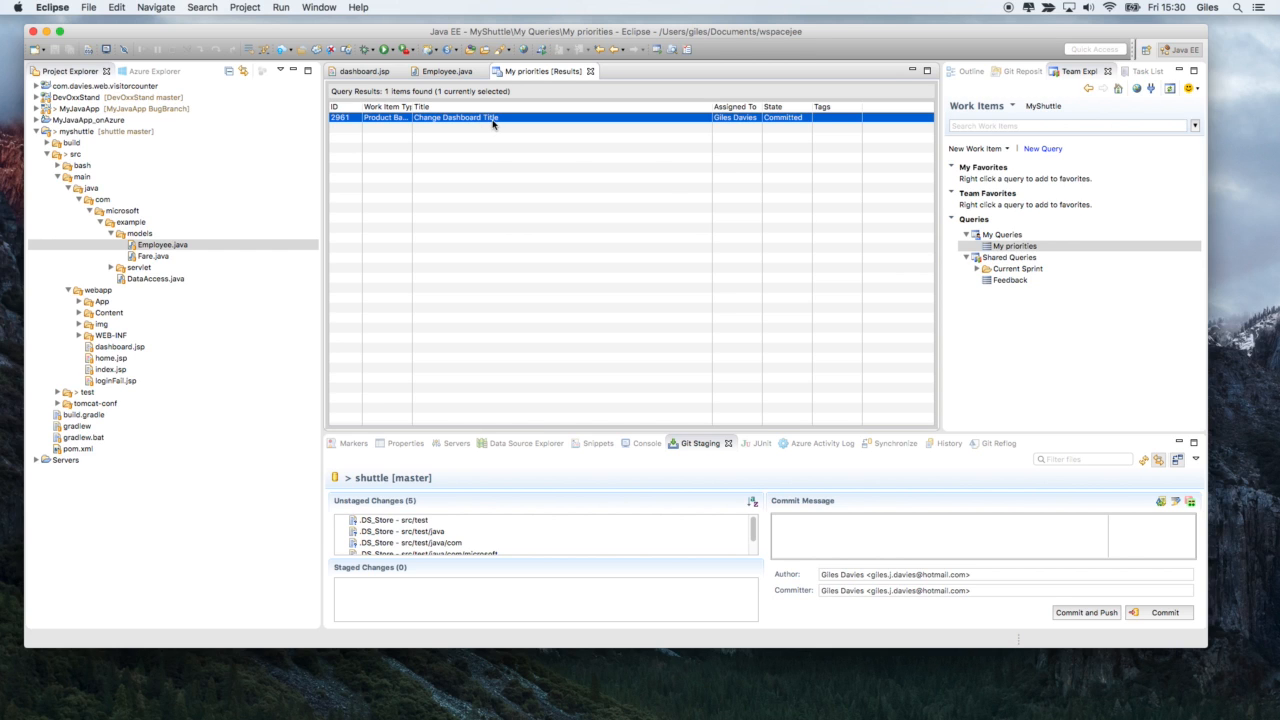
pyautogui.doubleClick(492, 120)
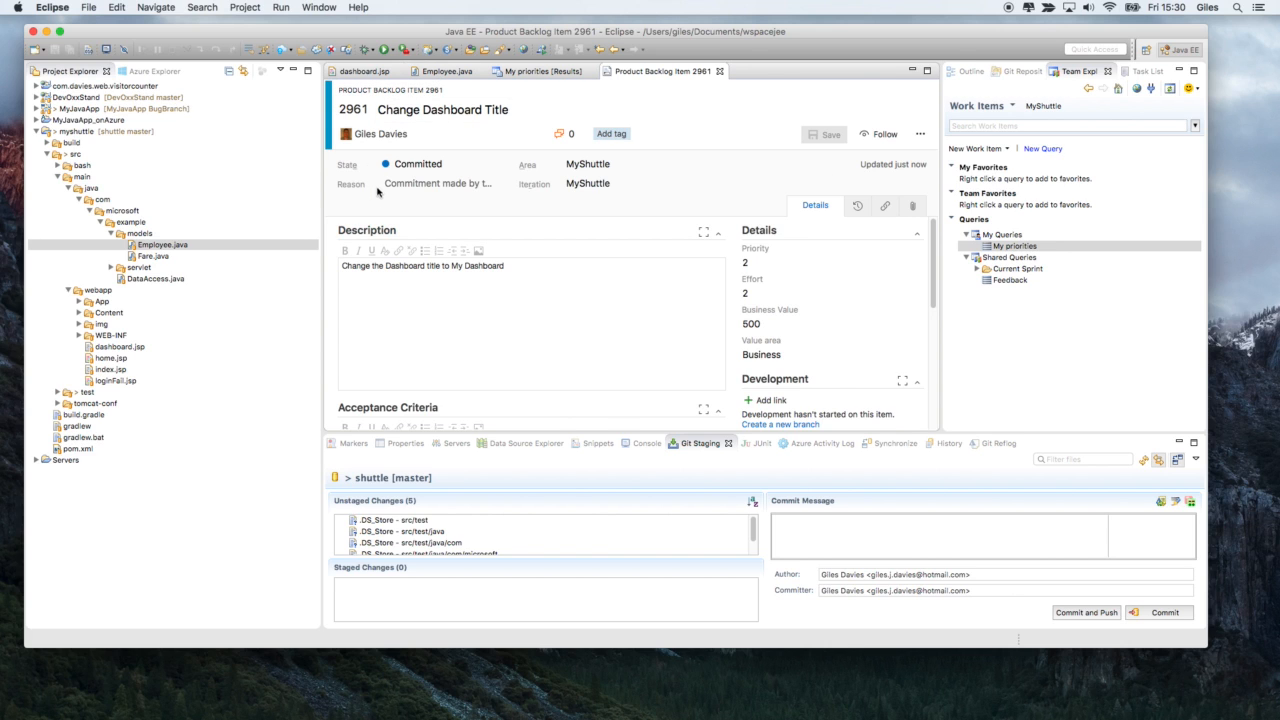
# - Change the h2 heading in dashboard.jsp to "My Dashboard" and save the file
pyautogui.click(375, 72)
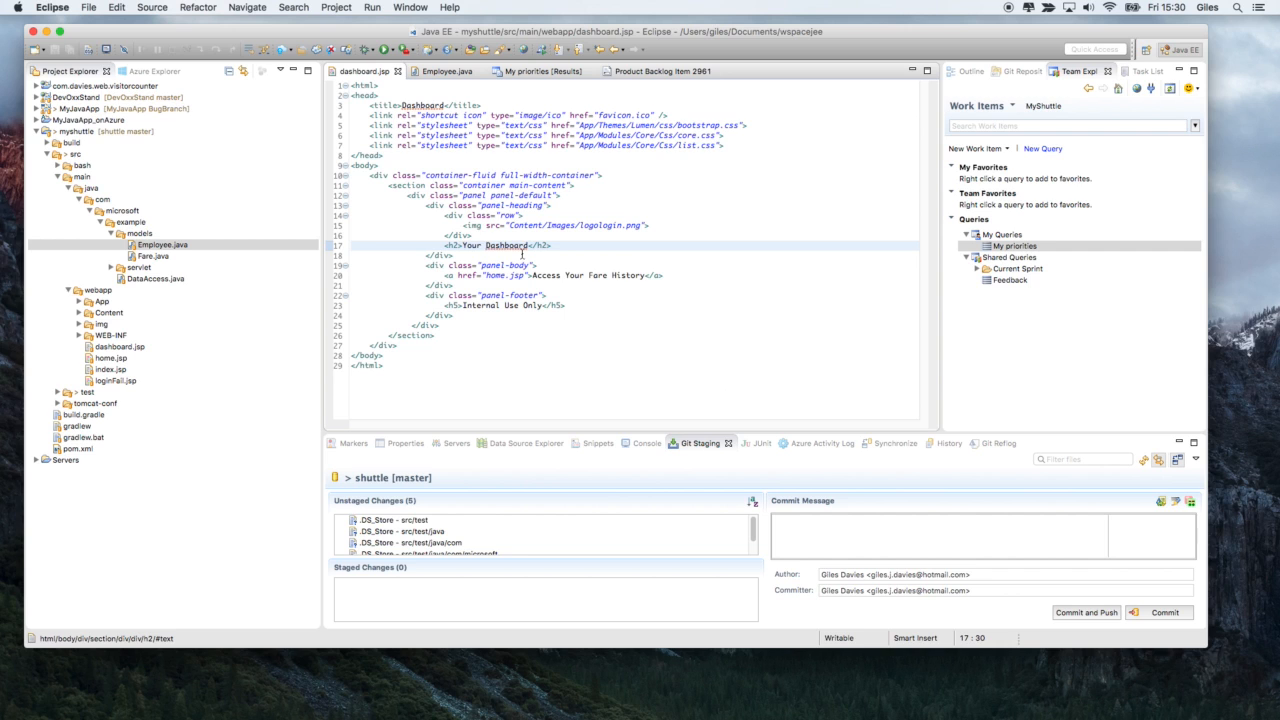
pyautogui.doubleClick(468, 245)
pyautogui.write('My')
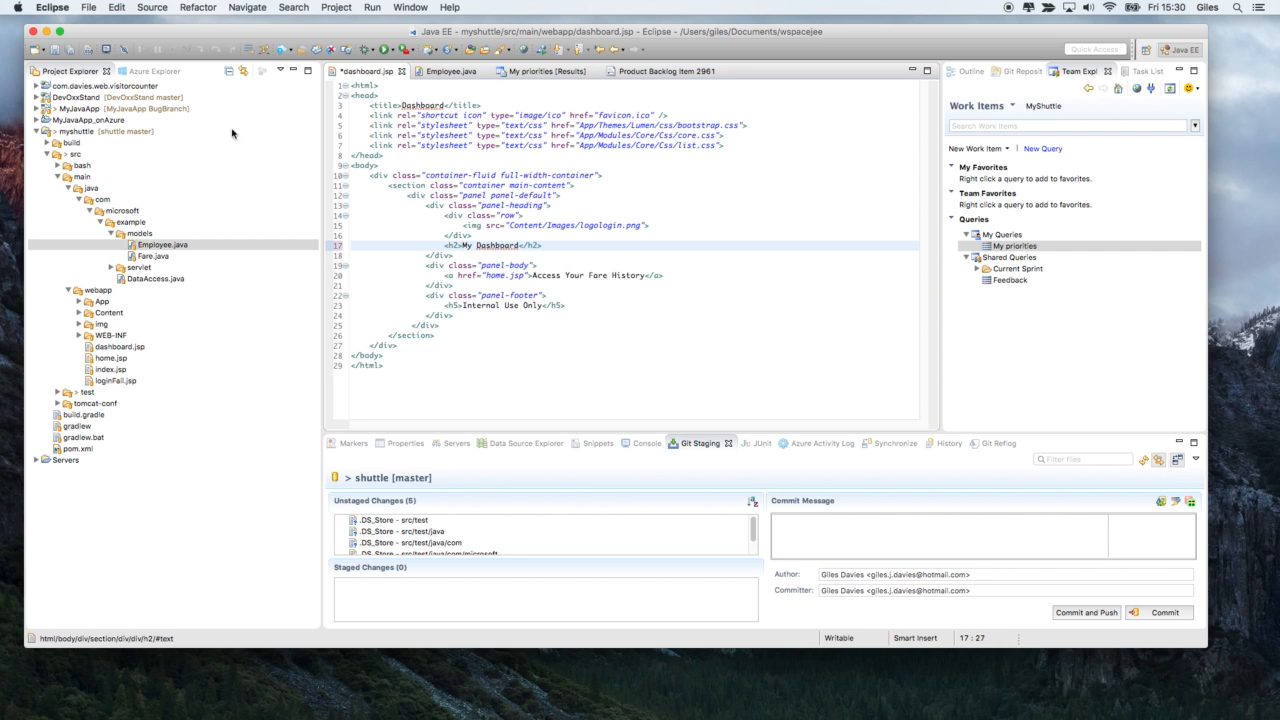
pyautogui.click(96, 10)
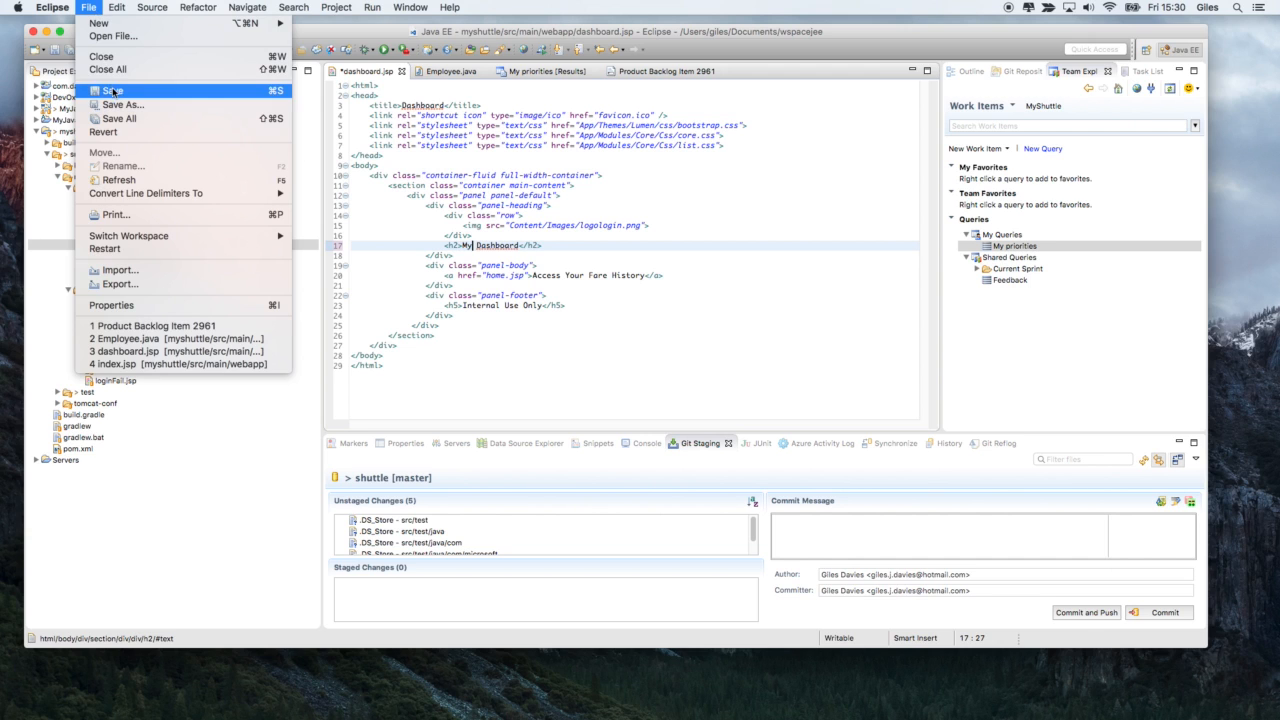
pyautogui.click(113, 91)
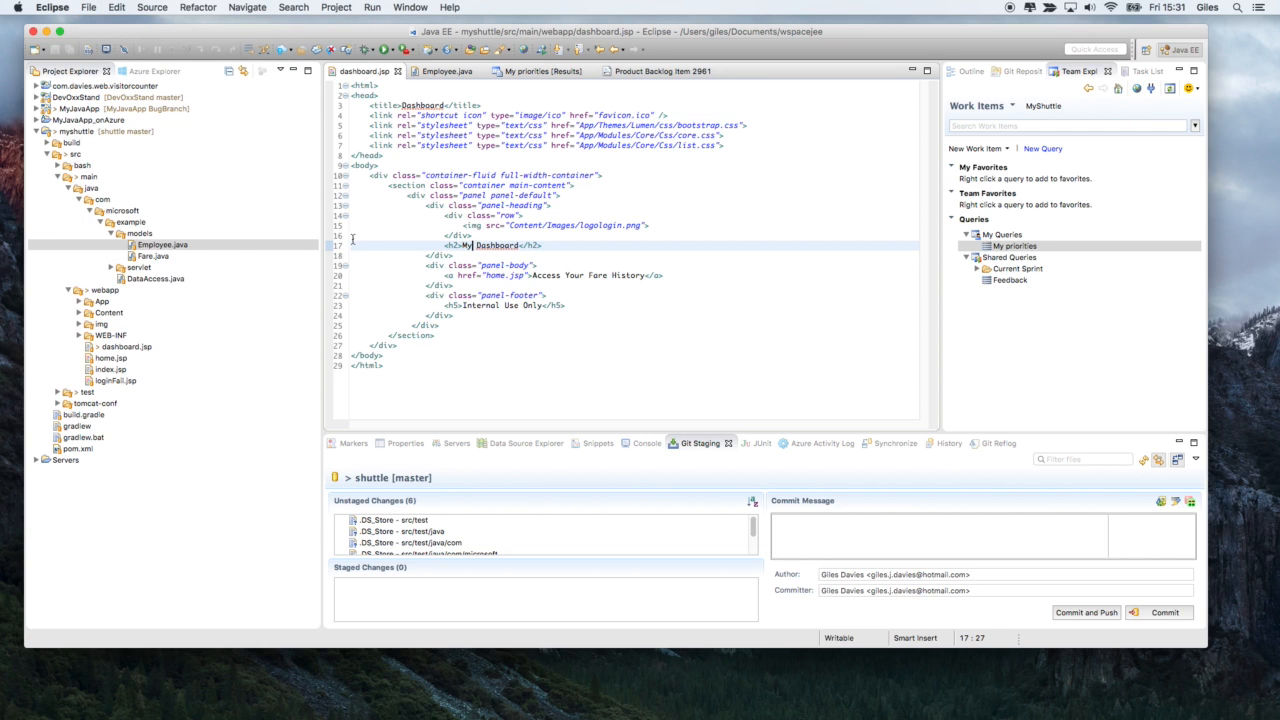
# - Commit dashboard.jsp in the myshuttle project with the message "Changed the Dashboard title" and push it to the remote repository
pyautogui.rightClick(80, 134)
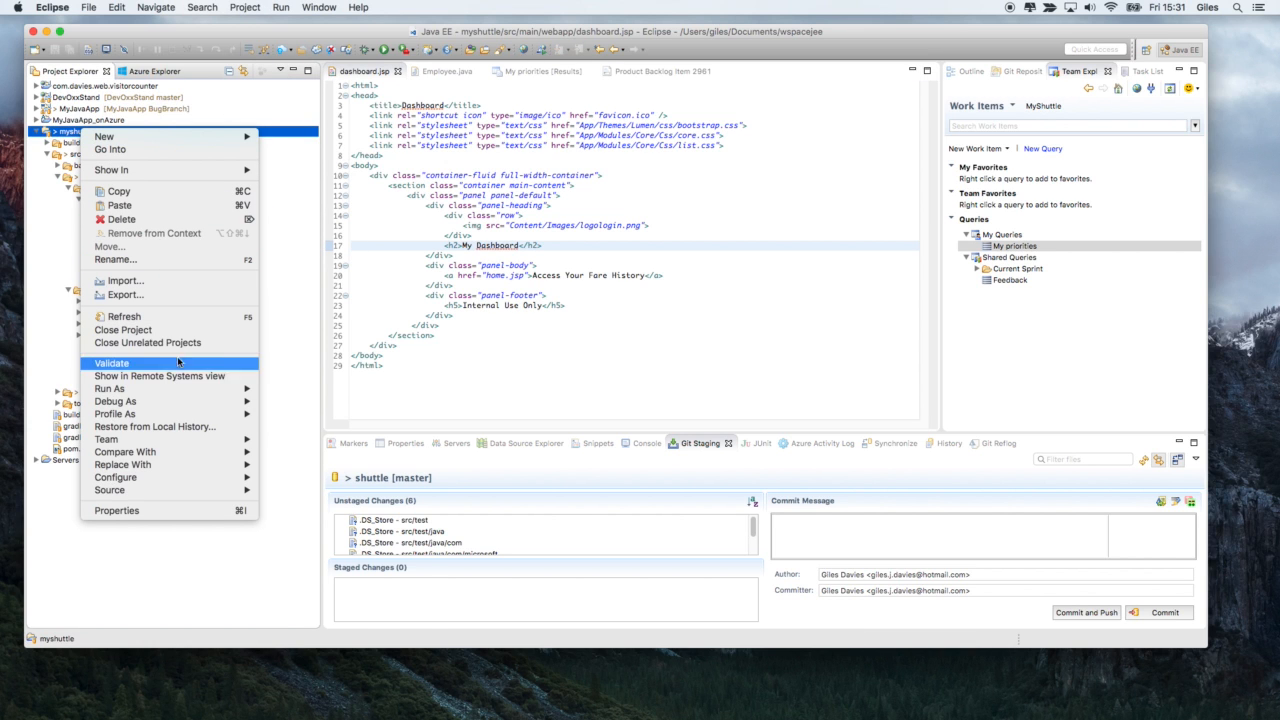
pyautogui.moveTo(200, 440)
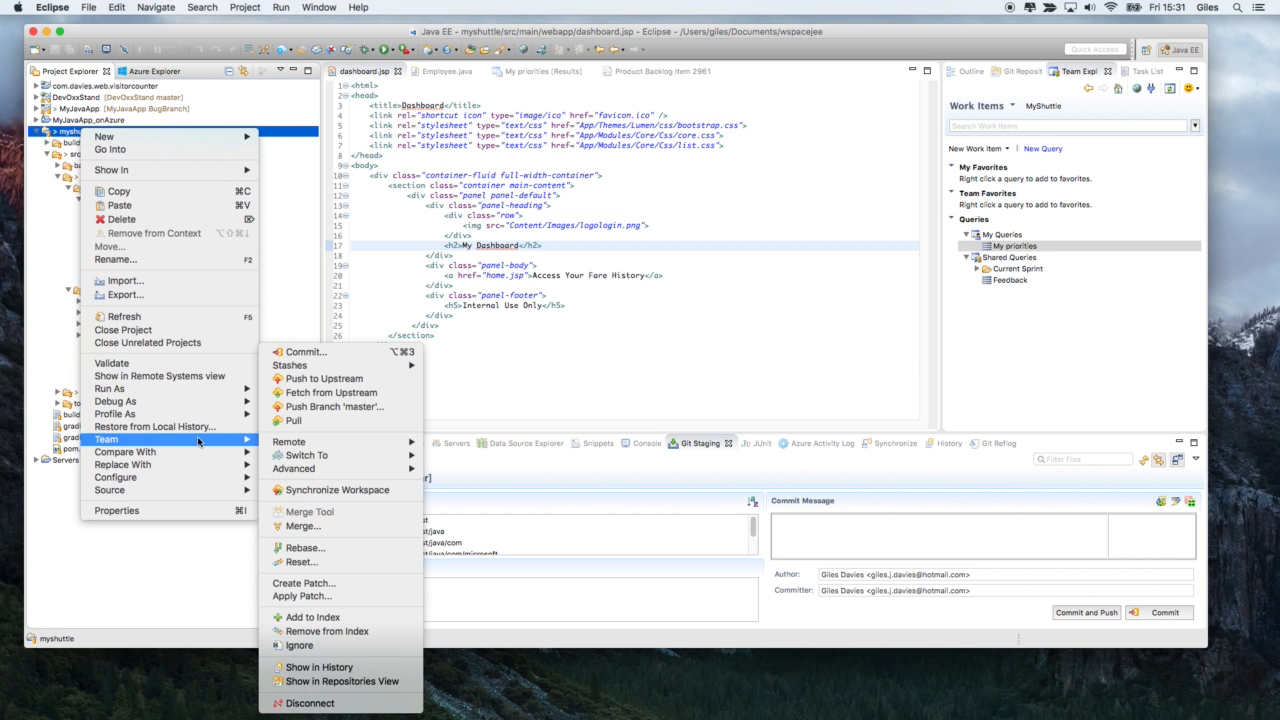
pyautogui.click(347, 357)
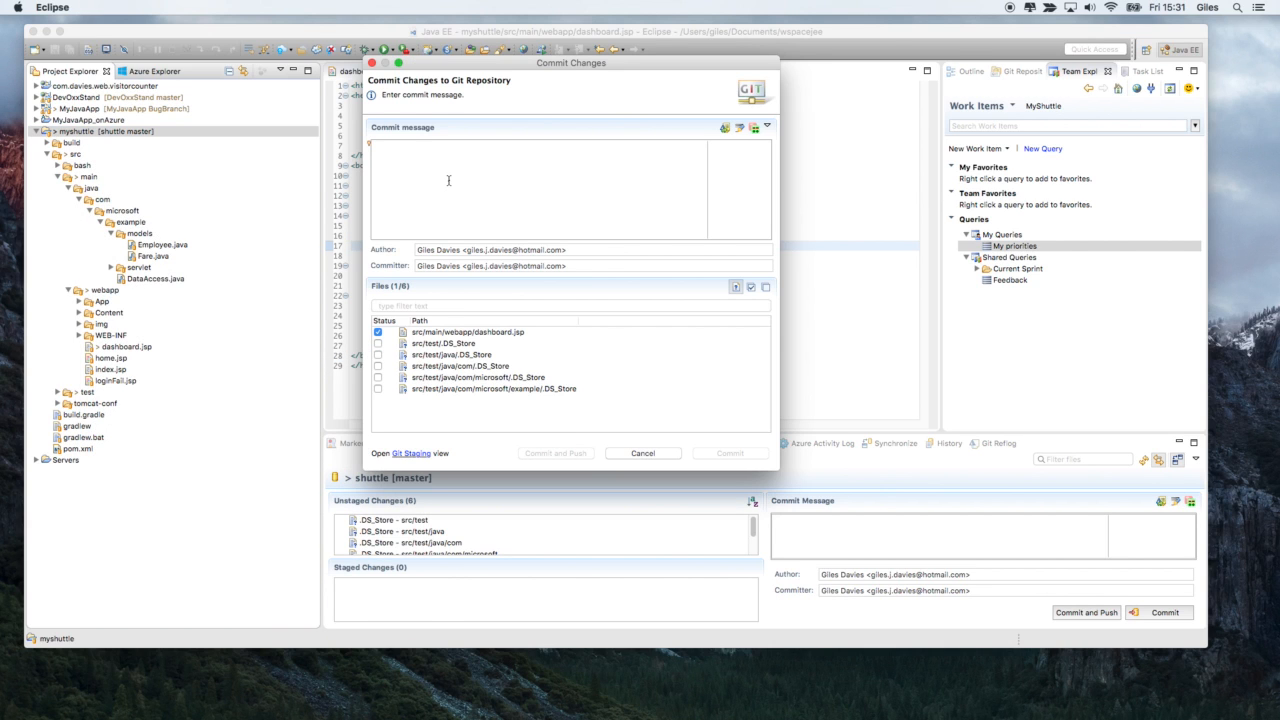
pyautogui.write('Changed the Dashboard title')
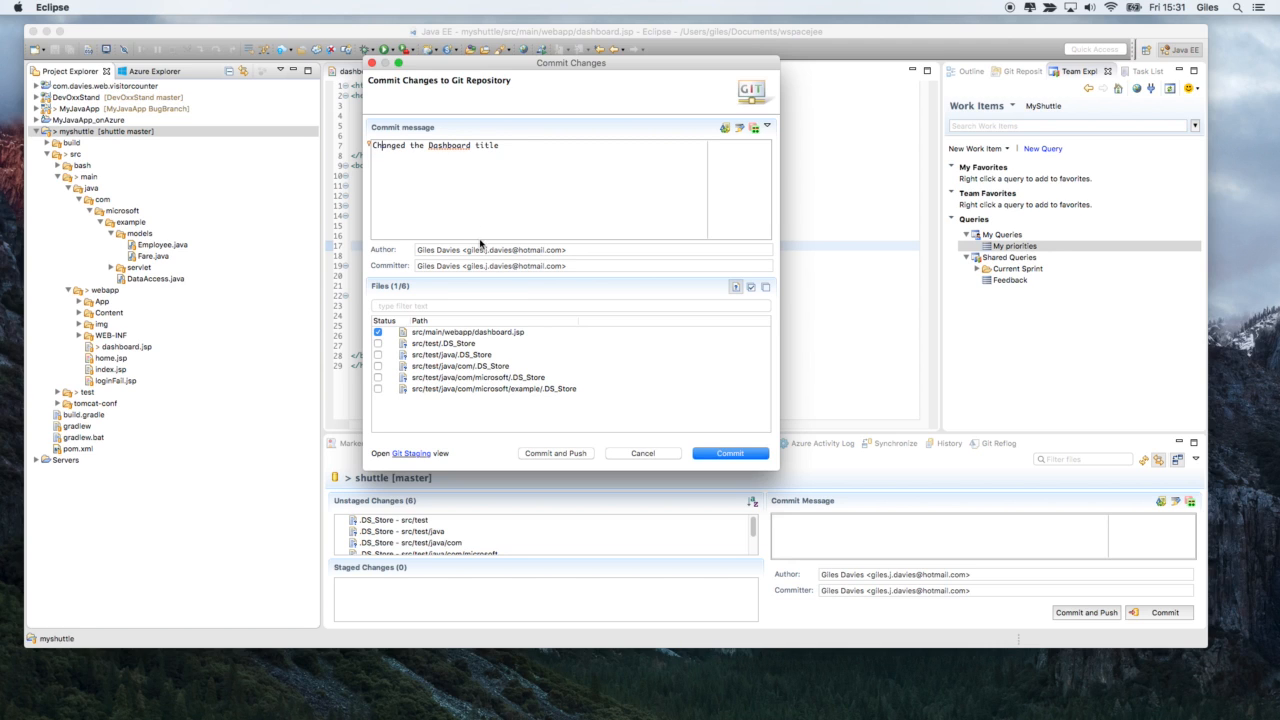
pyautogui.click(566, 454)
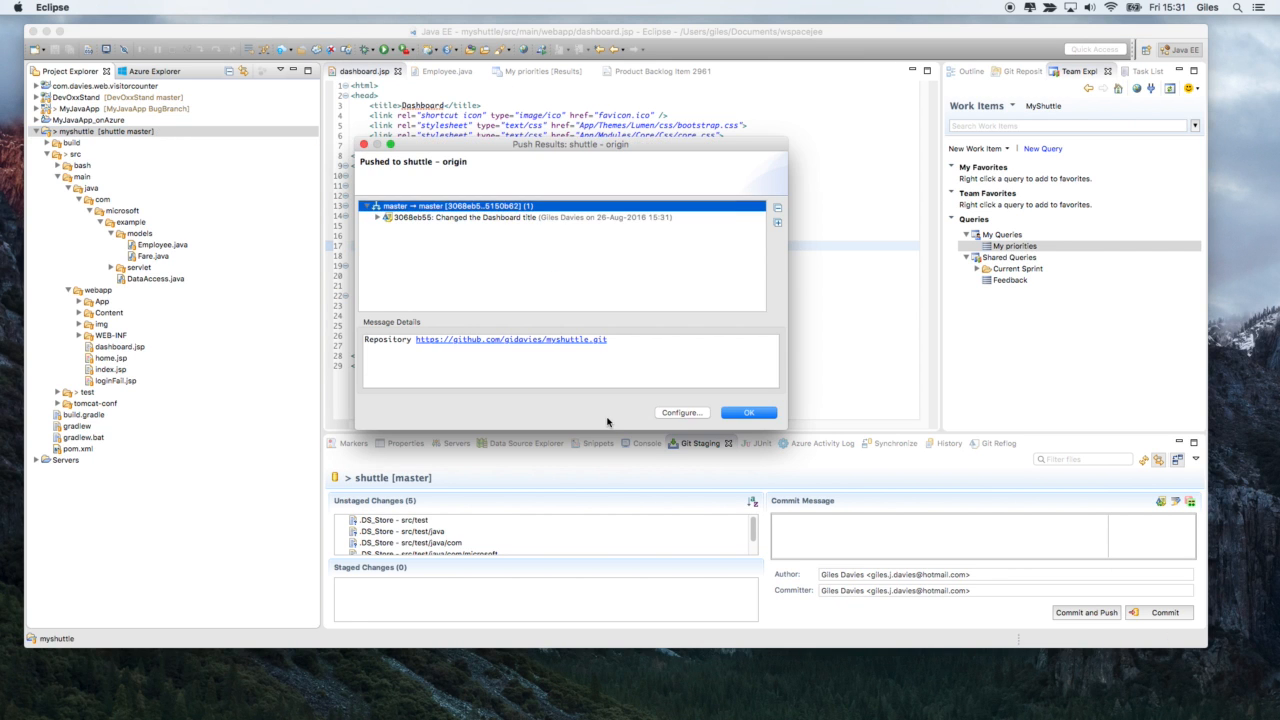
pyautogui.click(748, 414)
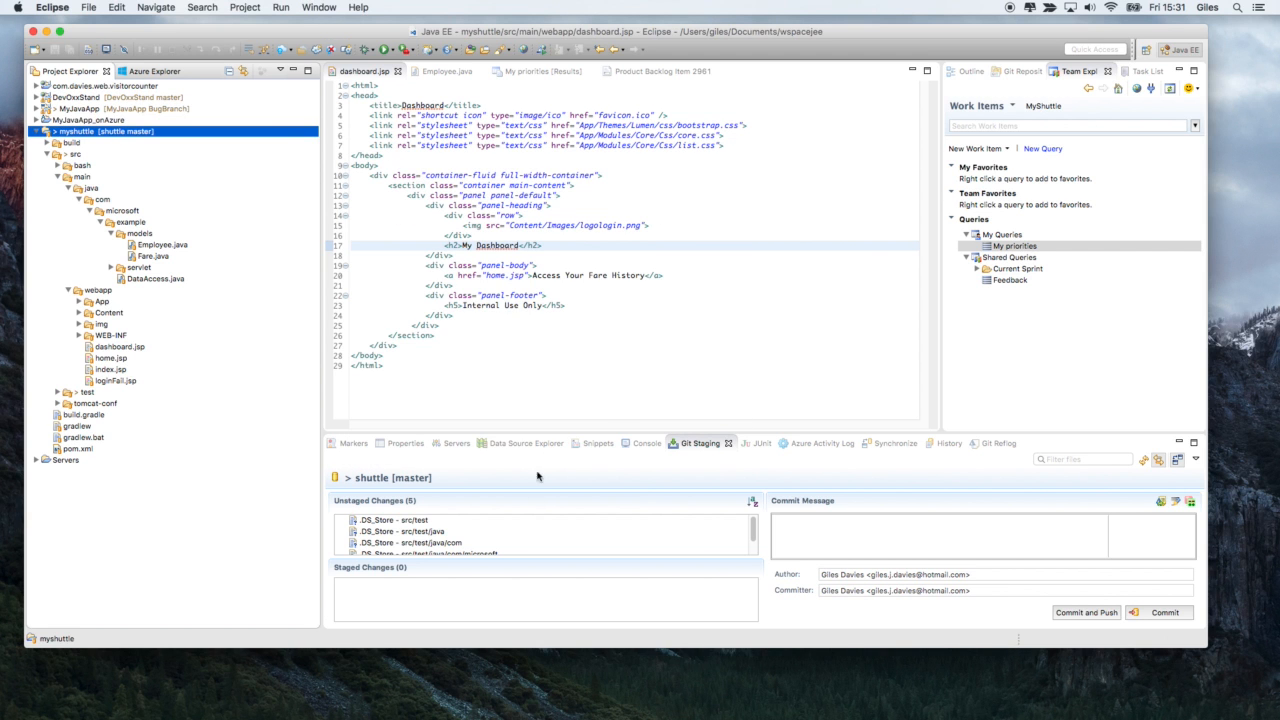
# - Switch to Chrome and inspect the "Changed the Dashboard title" commit in the GitHub myshuttle repository's commit history
pyautogui.moveTo(556, 716)
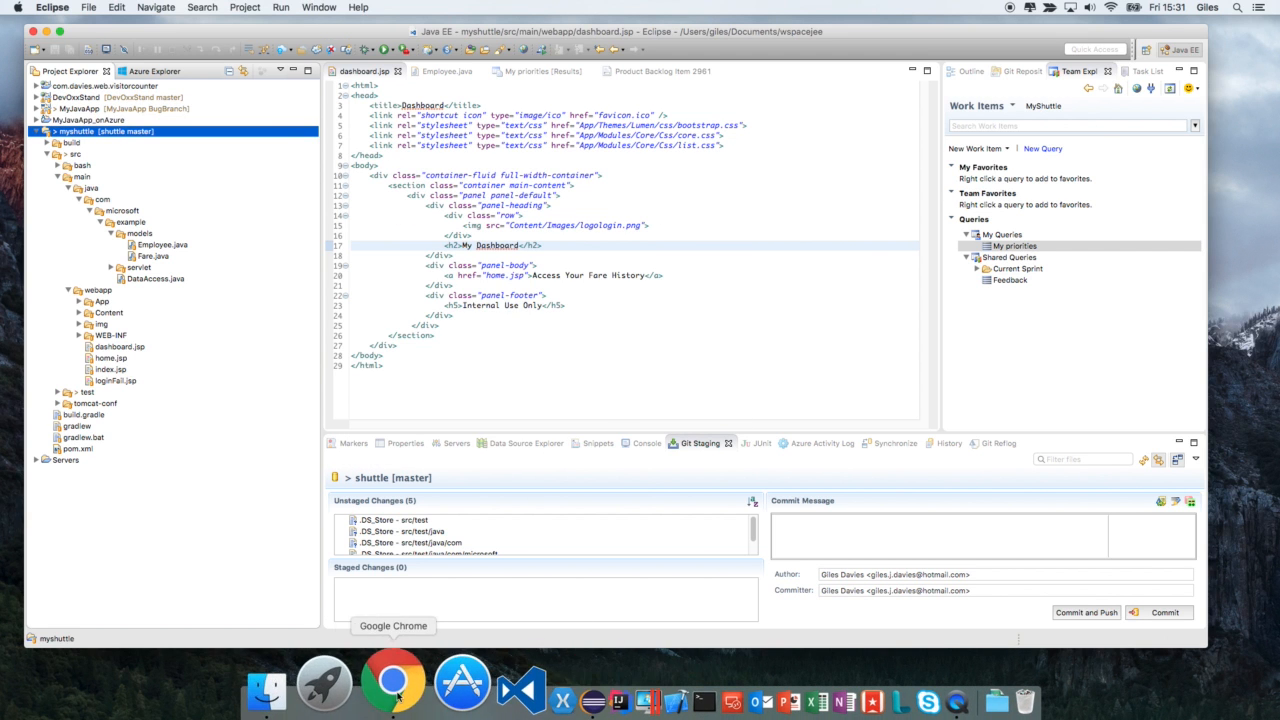
pyautogui.click(391, 683)
pyautogui.click(472, 44)
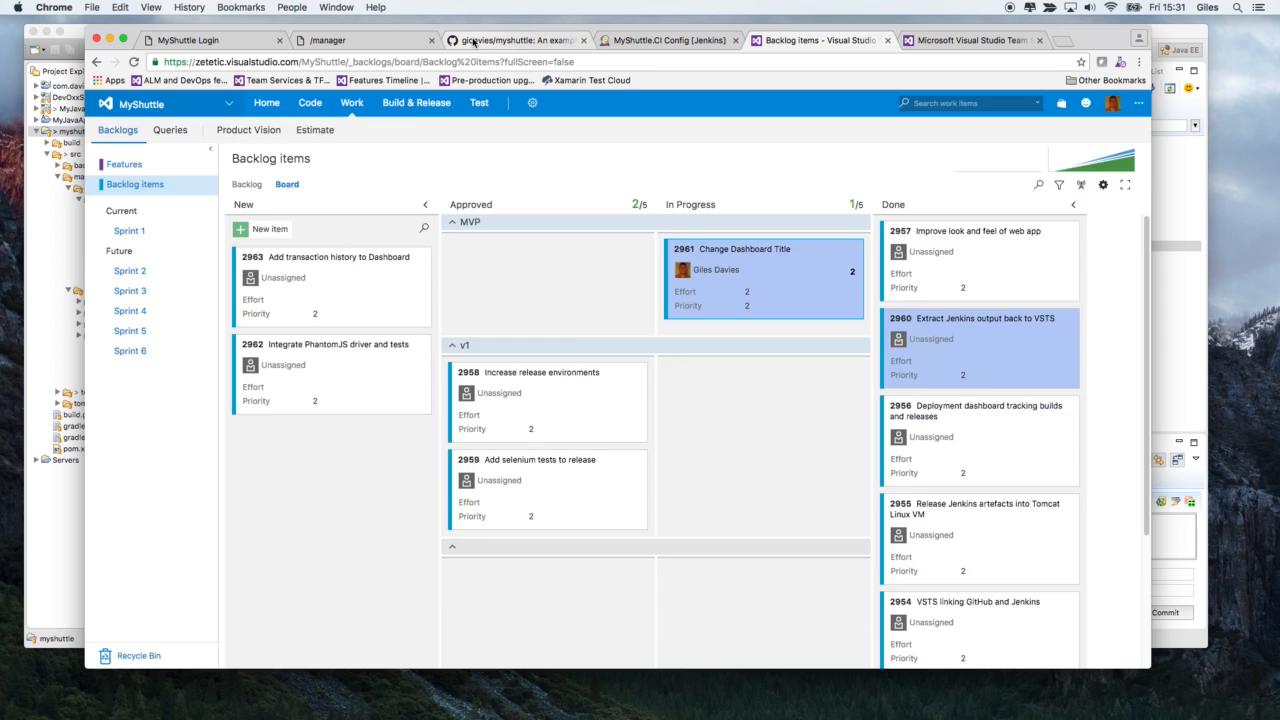
pyautogui.click(378, 250)
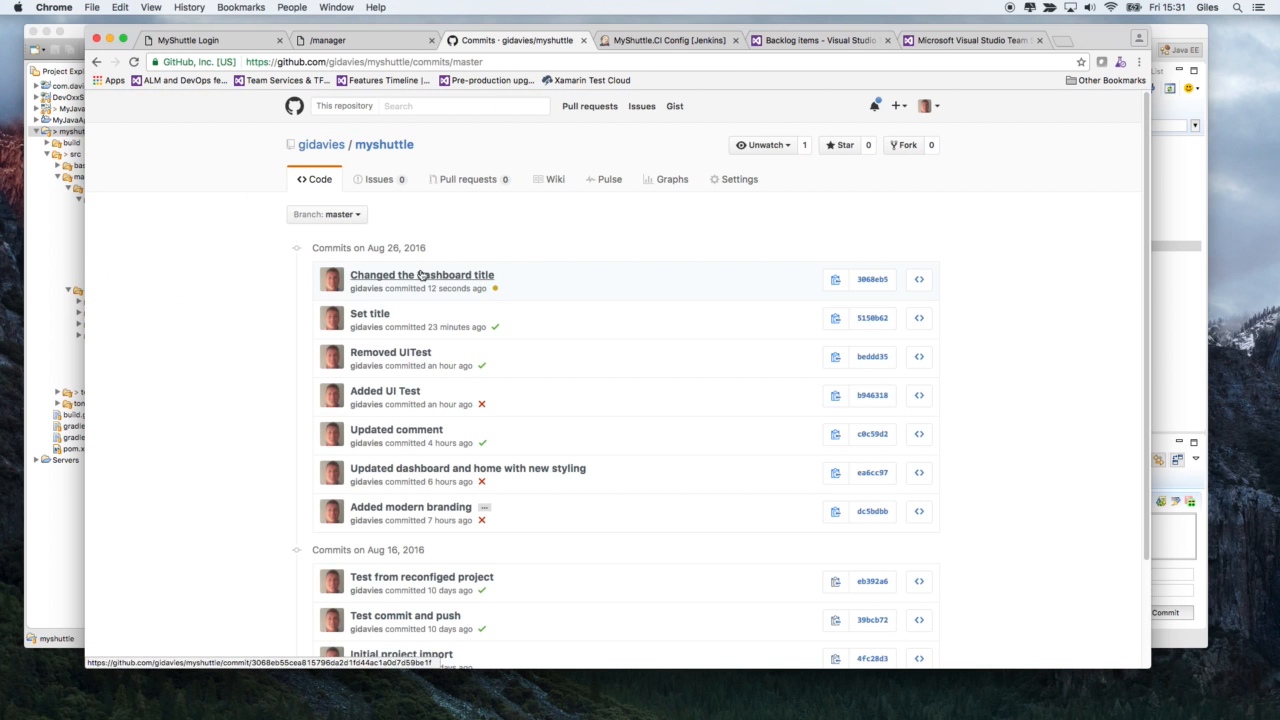
pyautogui.click(427, 276)
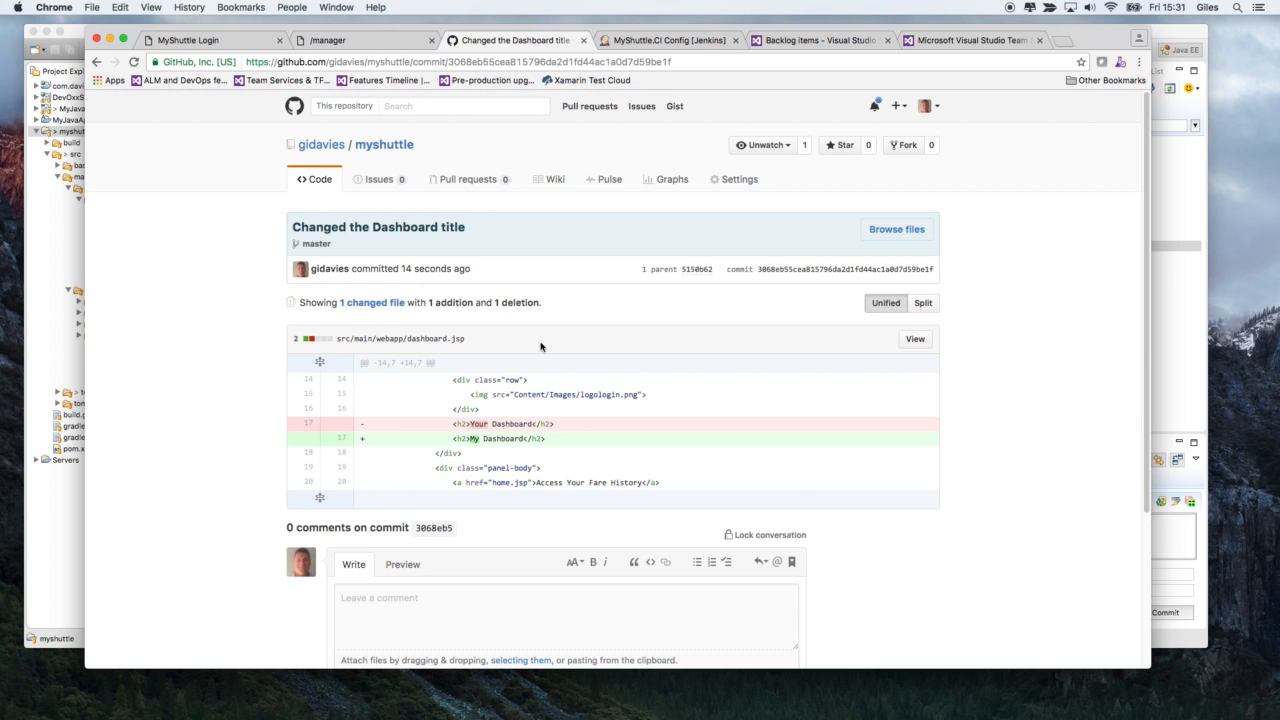
# - View the live console output of MyShuttle.GitHub.Jenkins.CI build #643 in Team Services
pyautogui.click(778, 45)
pyautogui.click(965, 45)
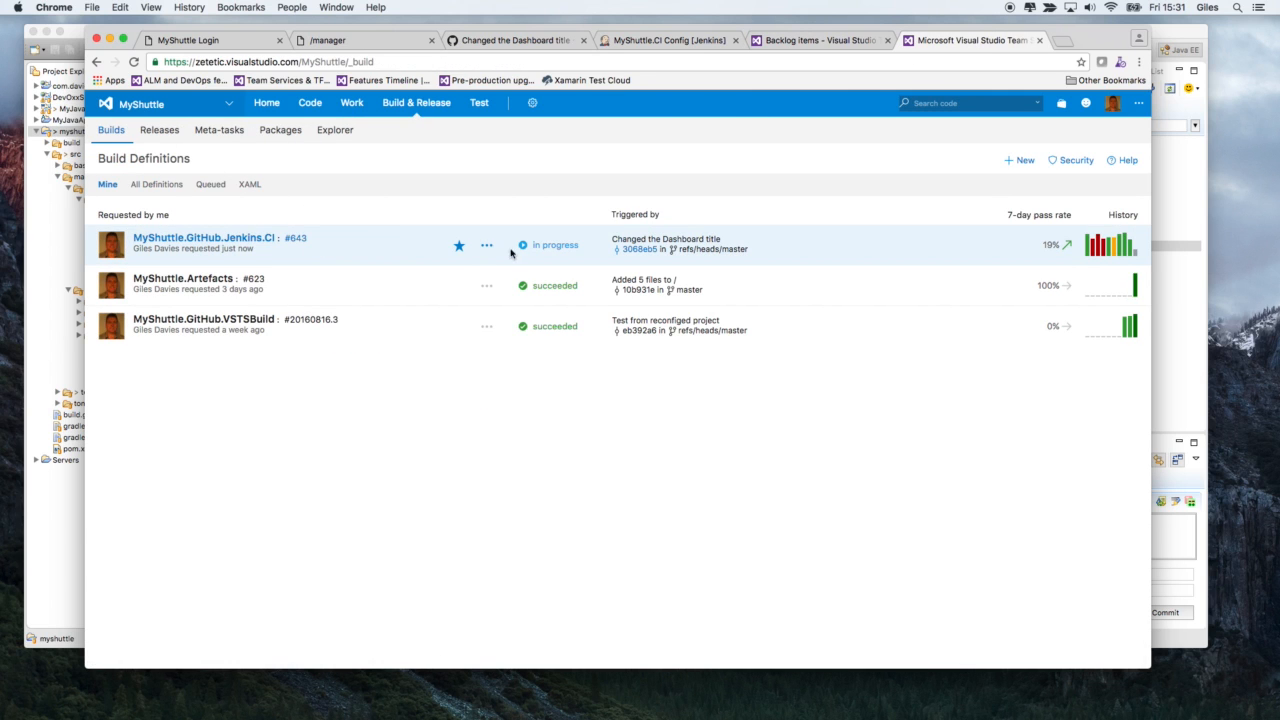
pyautogui.click(295, 240)
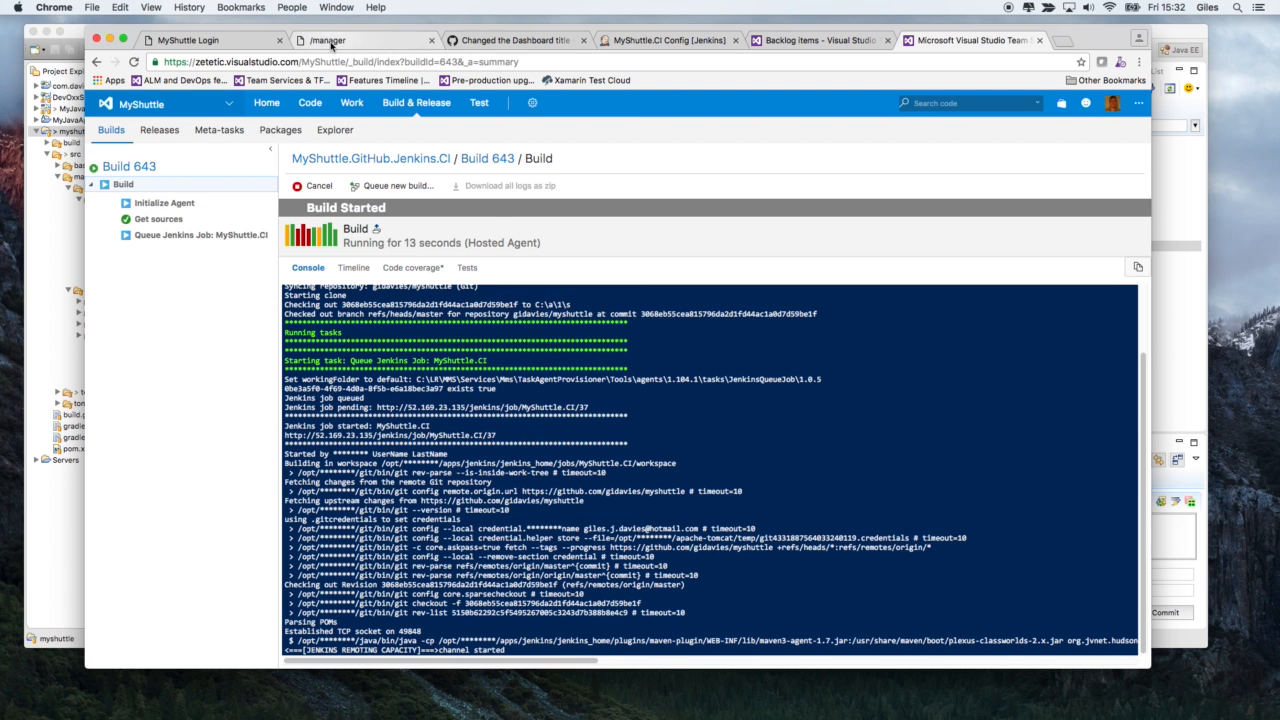
# - Check the progress of build #37 on the Jenkins MyShuttle.CI project's status page
pyautogui.click(663, 44)
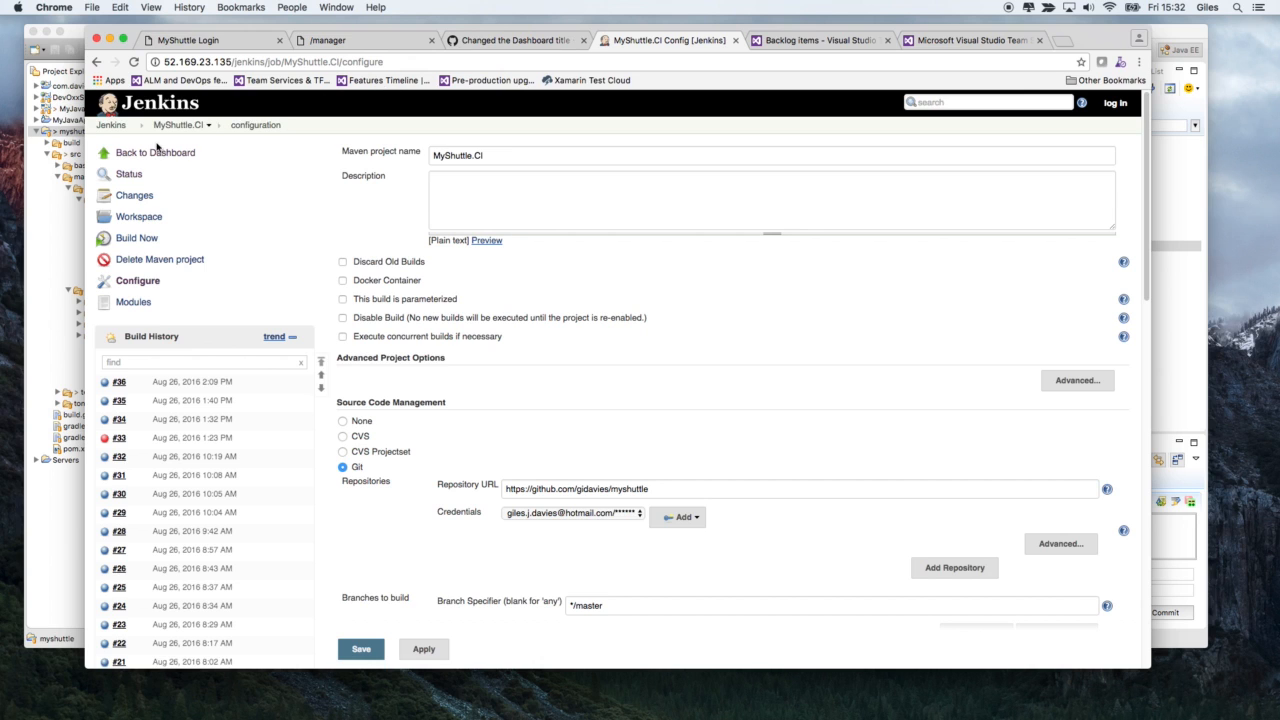
pyautogui.click(167, 128)
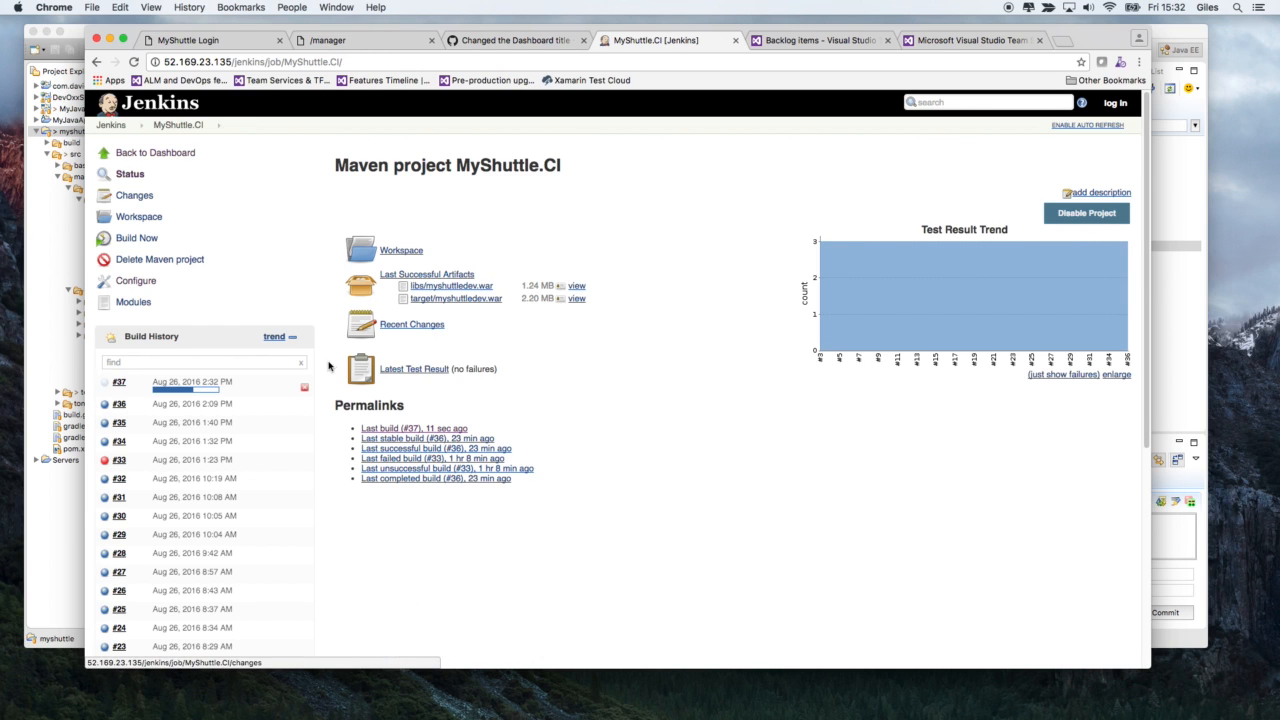
pyautogui.moveTo(206, 399)
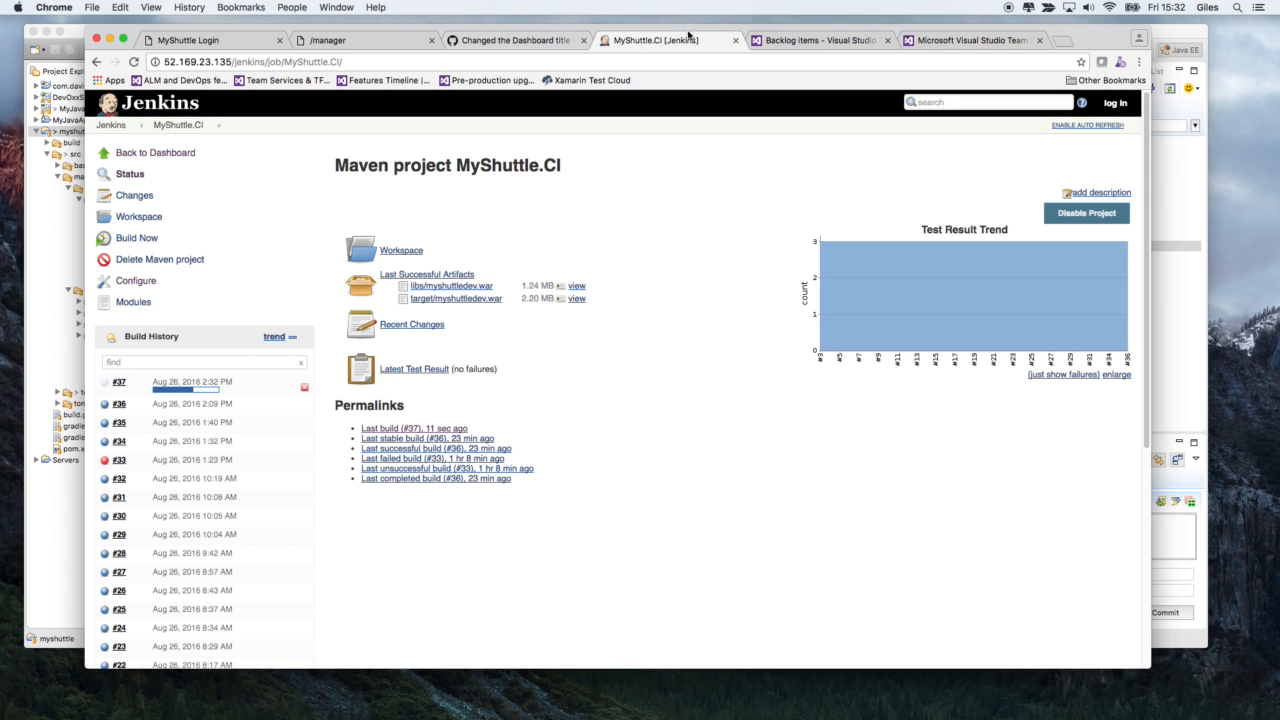
# - Review the Build 643 summary in Team Services, including its associated commit 3068eb5 and the linked Jenkins result MyShuttle.CI #37
pyautogui.click(777, 41)
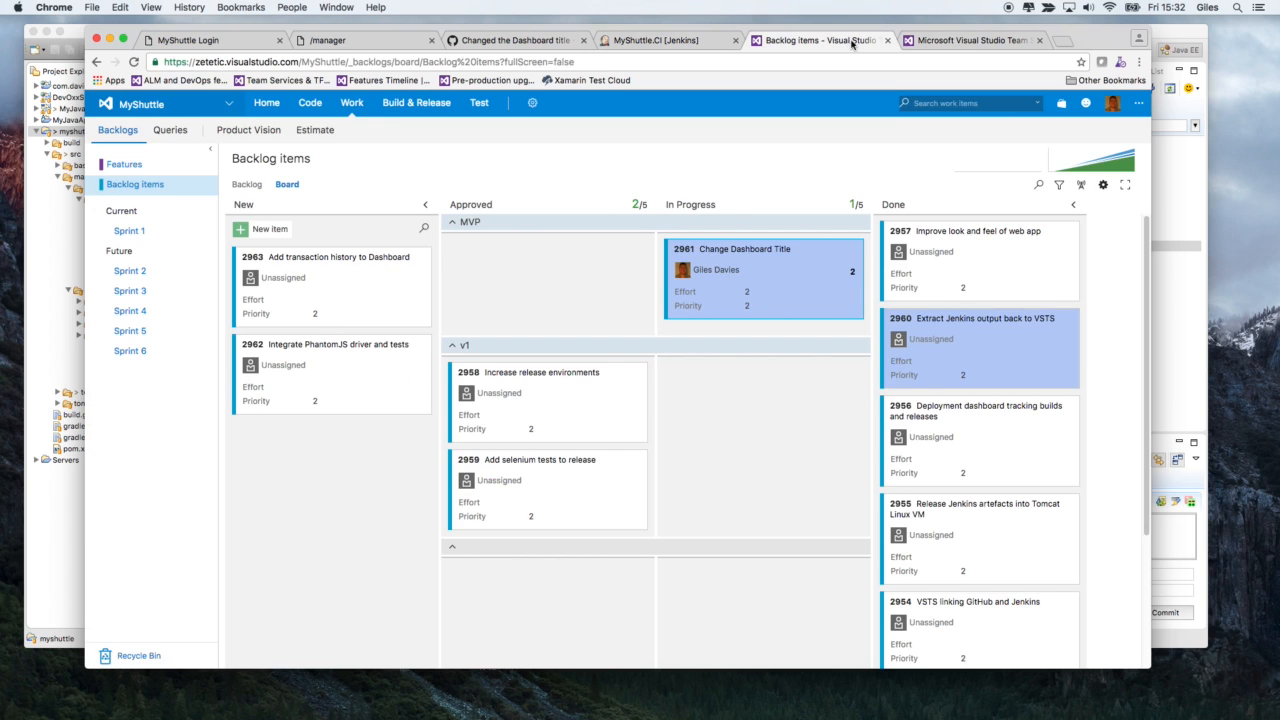
pyautogui.click(929, 41)
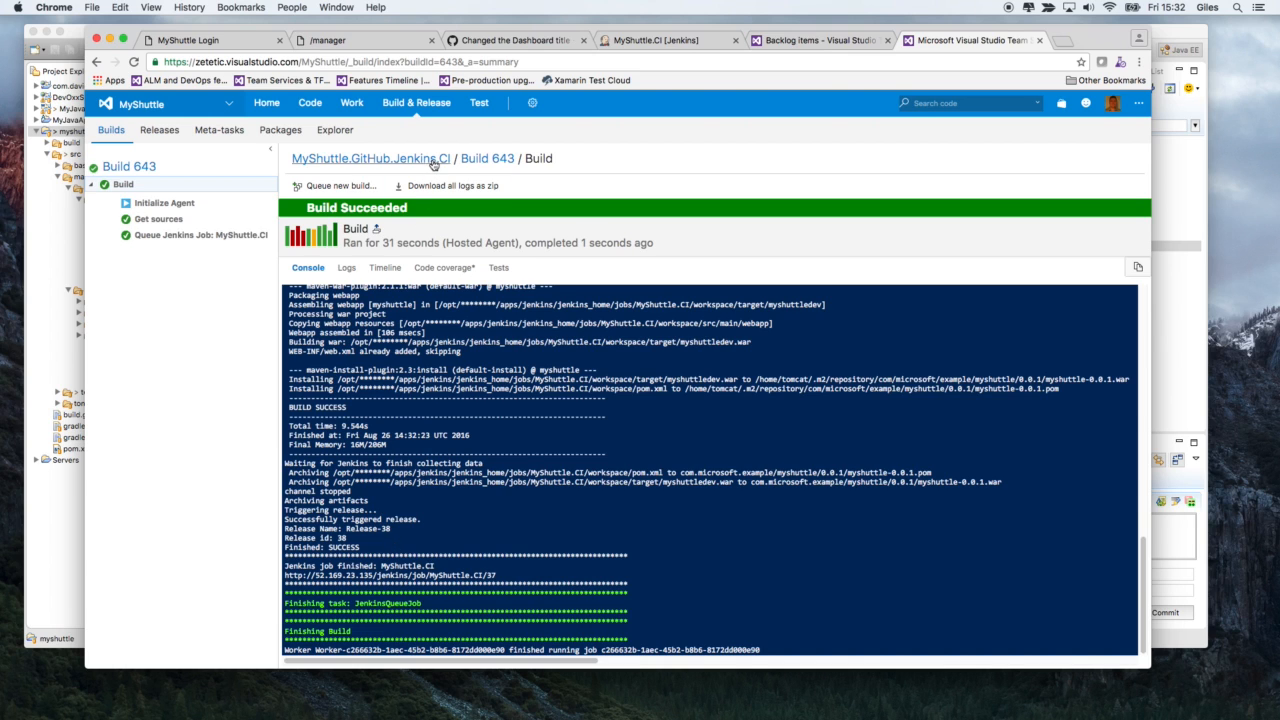
pyautogui.click(482, 160)
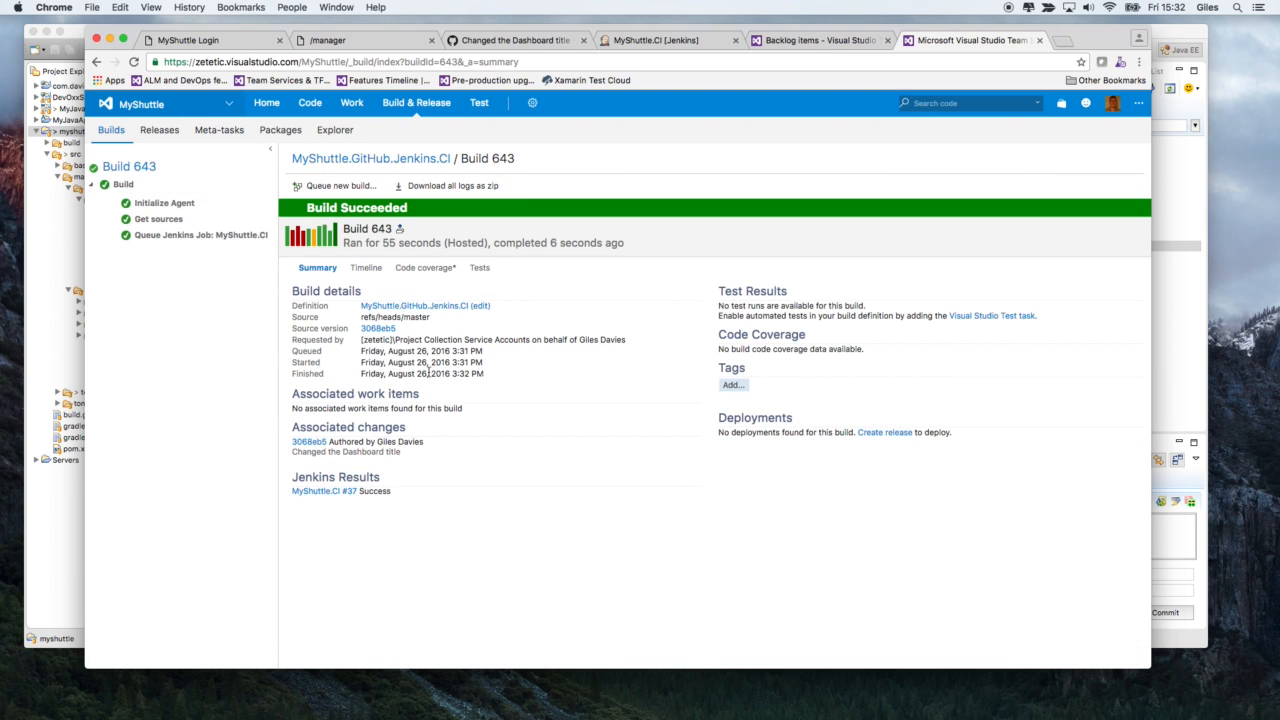
pyautogui.click(309, 442)
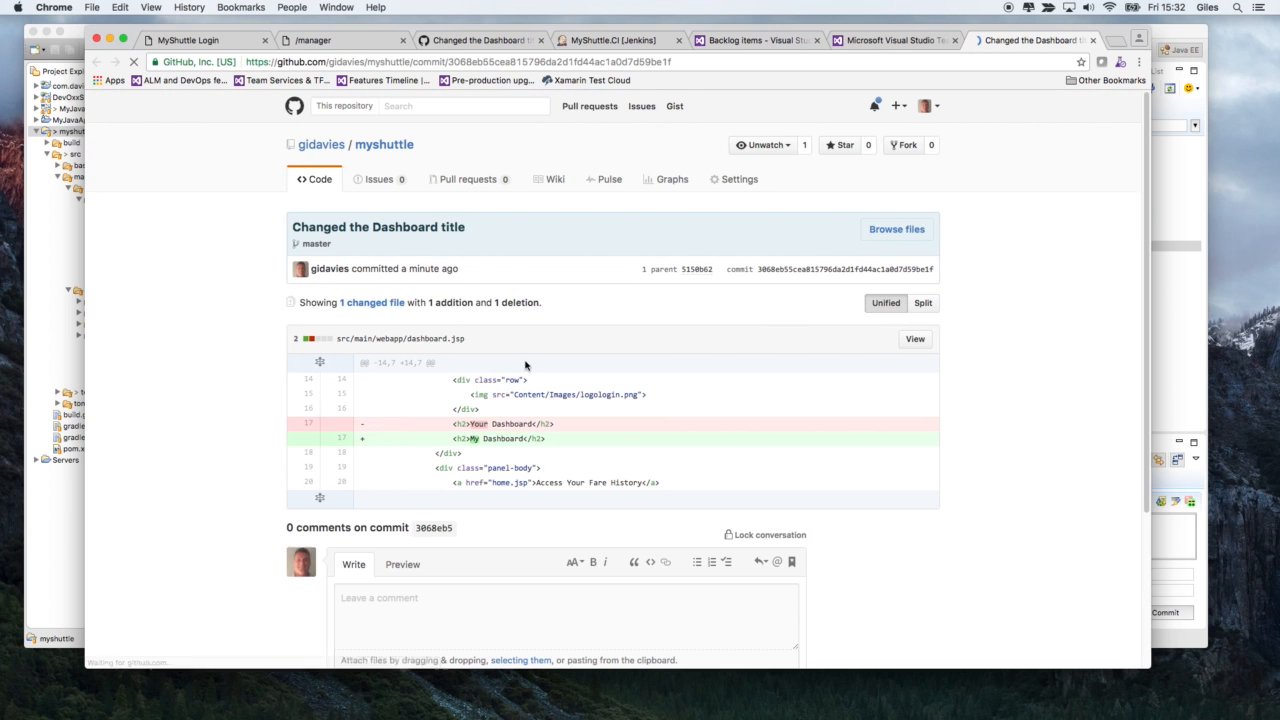
pyautogui.click(1093, 40)
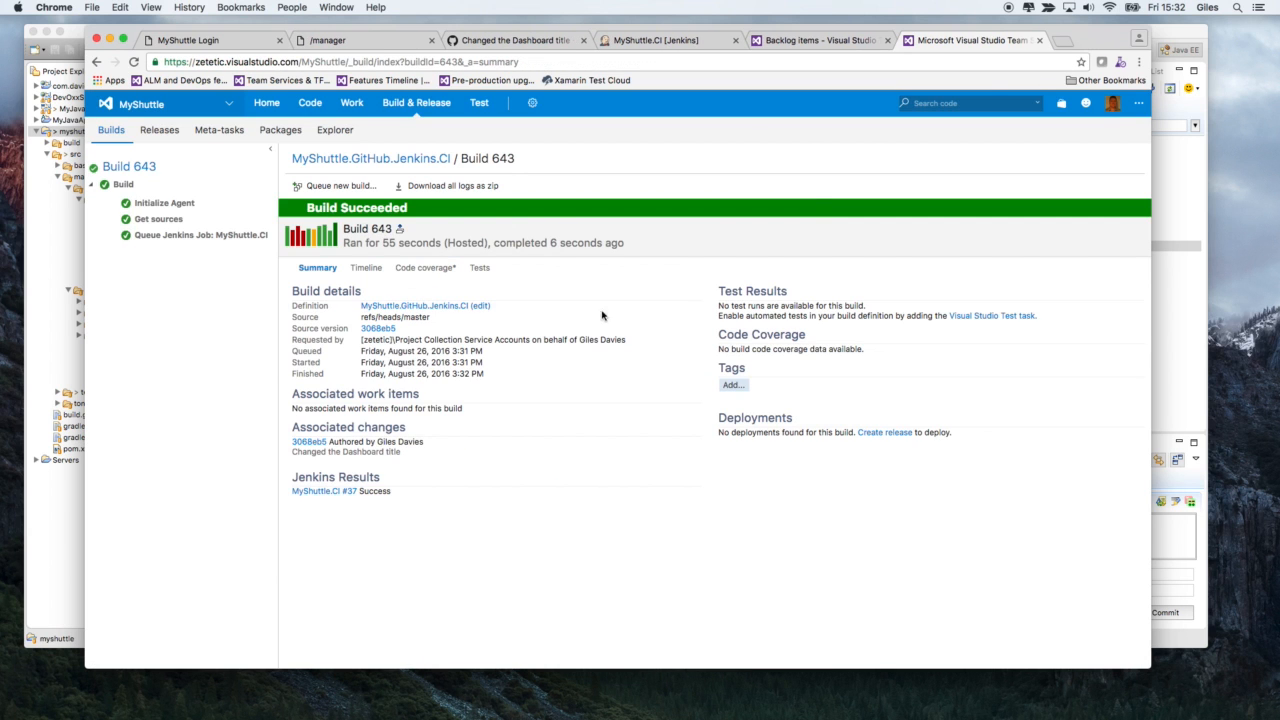
pyautogui.click(335, 492)
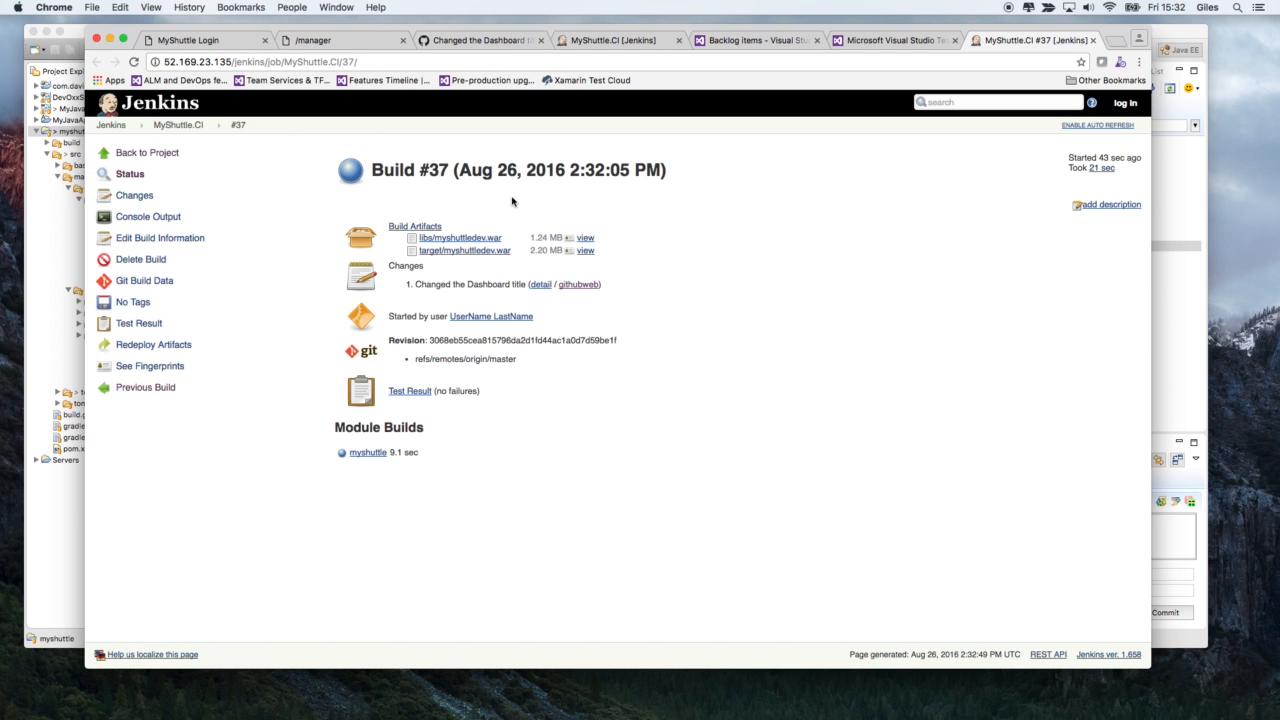
pyautogui.click(1093, 40)
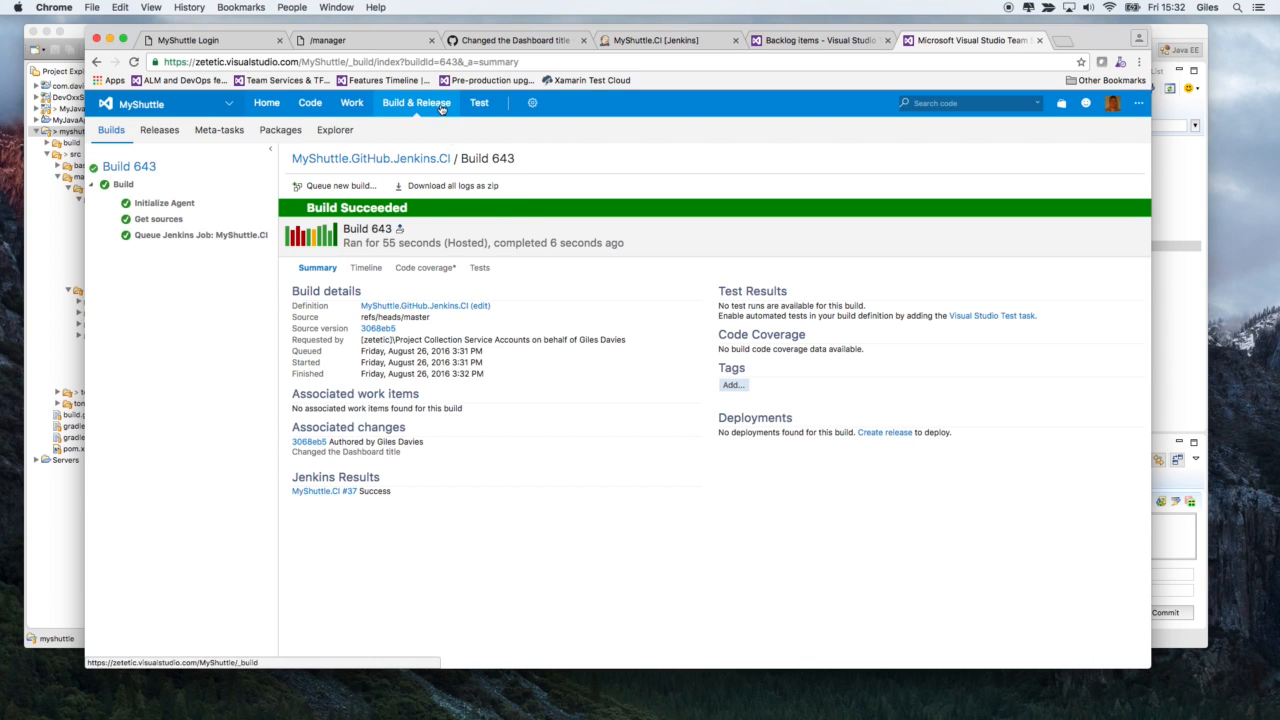
# - Open Release-38 of MyShuttle.Pipe from the releases list and examine its deployment logs
pyautogui.moveTo(442, 108)
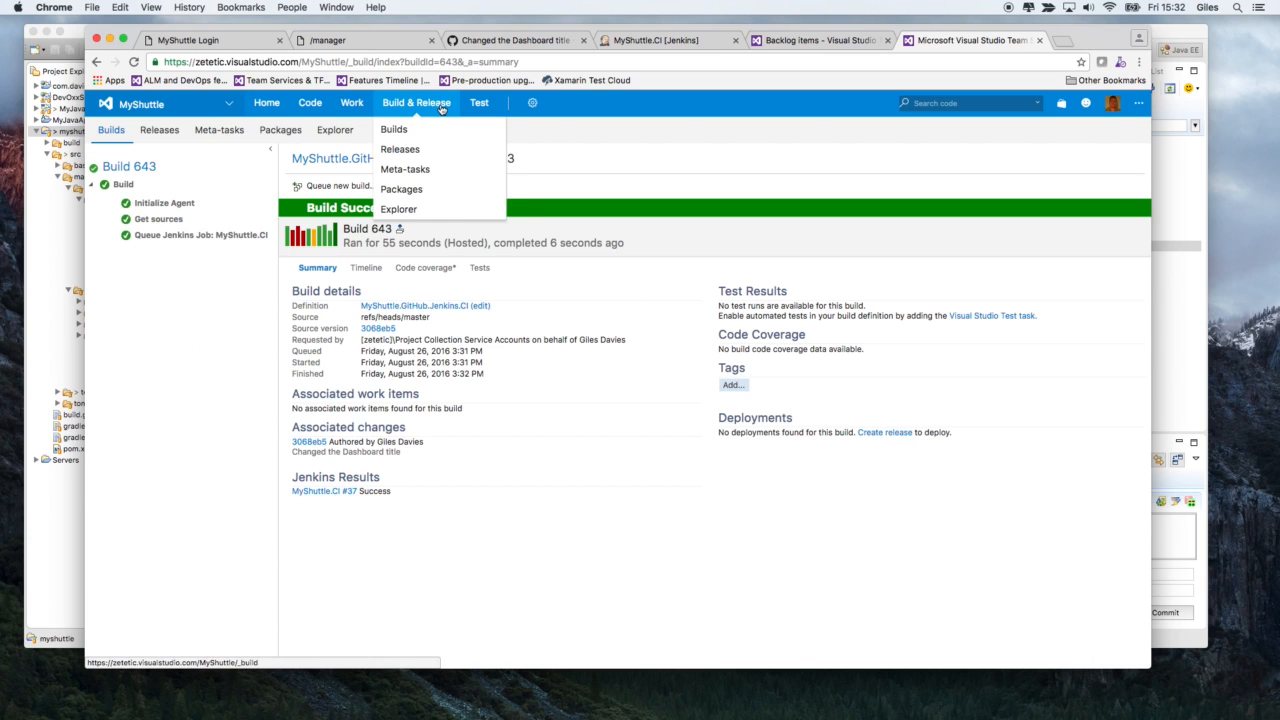
pyautogui.click(420, 152)
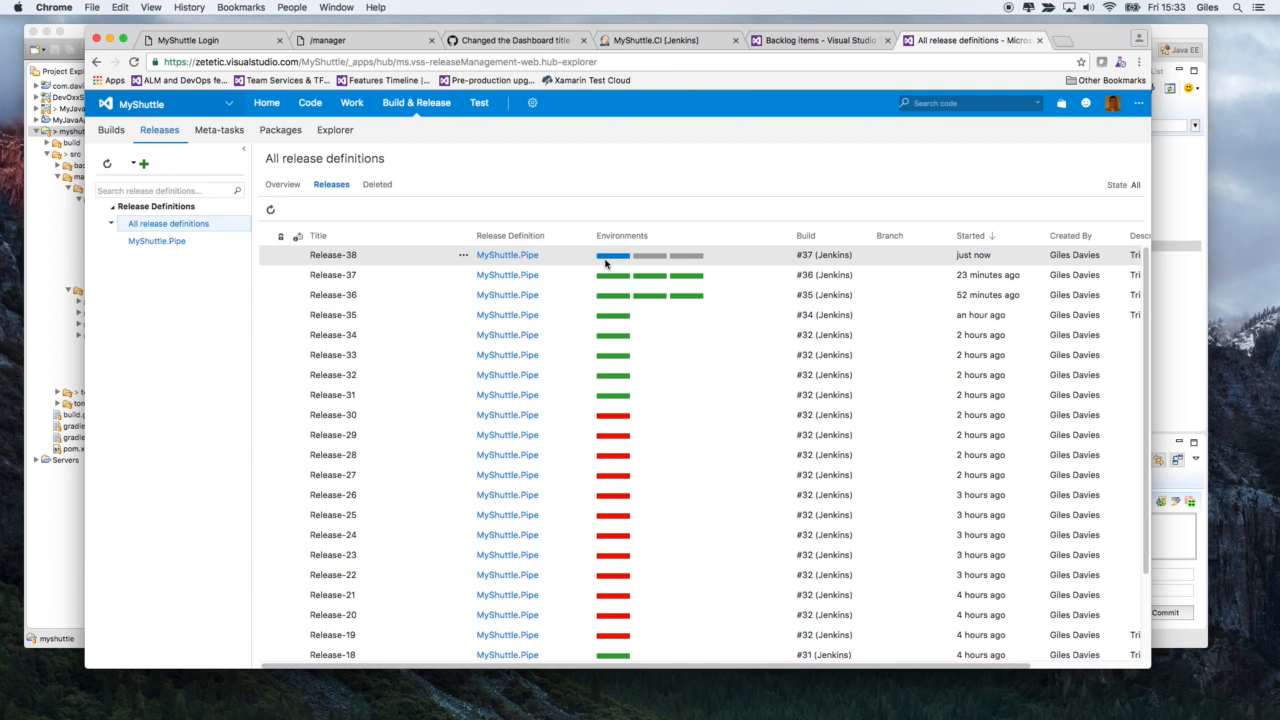
pyautogui.click(340, 258)
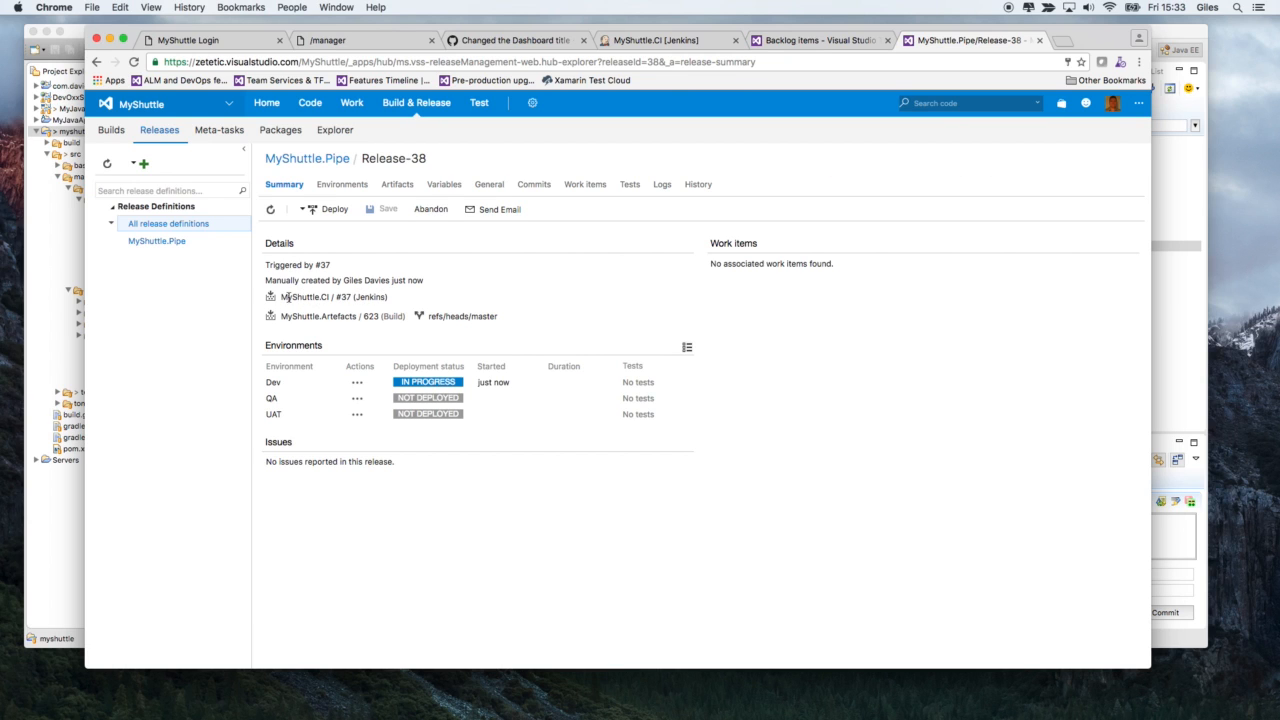
pyautogui.click(660, 189)
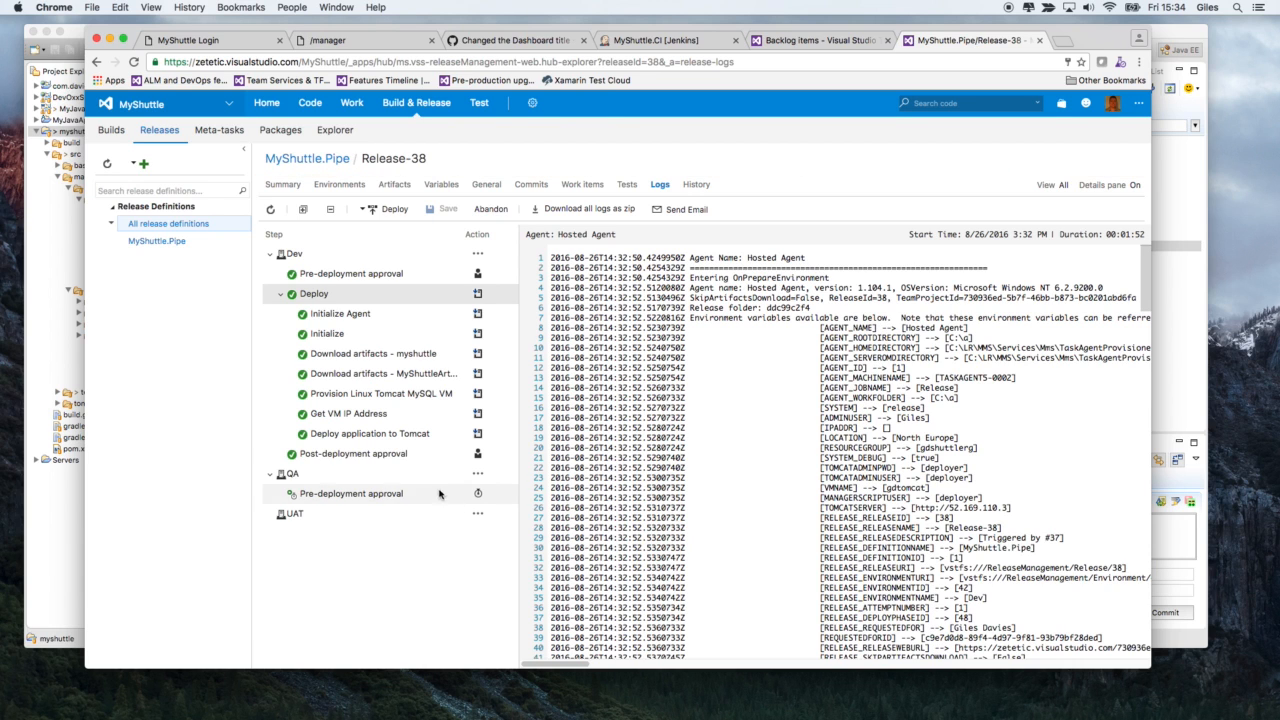
# - Check the MyShuttle.Pipe releases, recheck the Build 643 summary, and return to the list of all releases
pyautogui.click(307, 159)
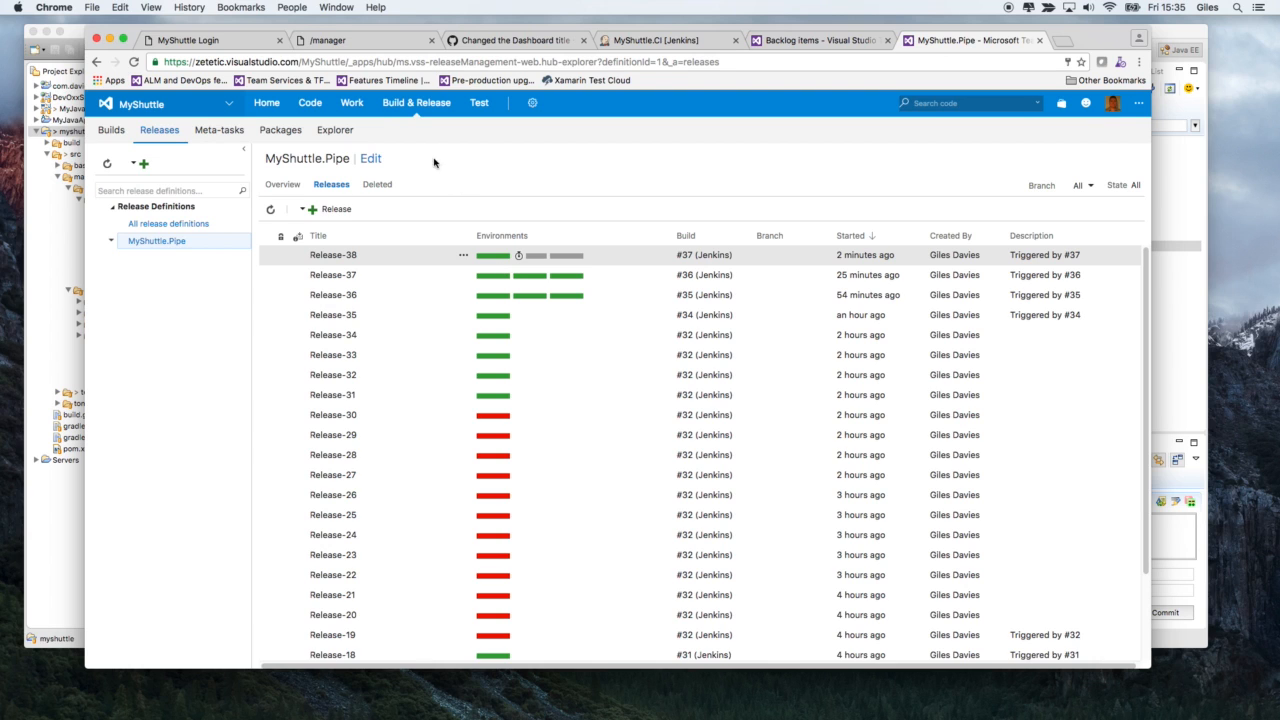
pyautogui.click(398, 130)
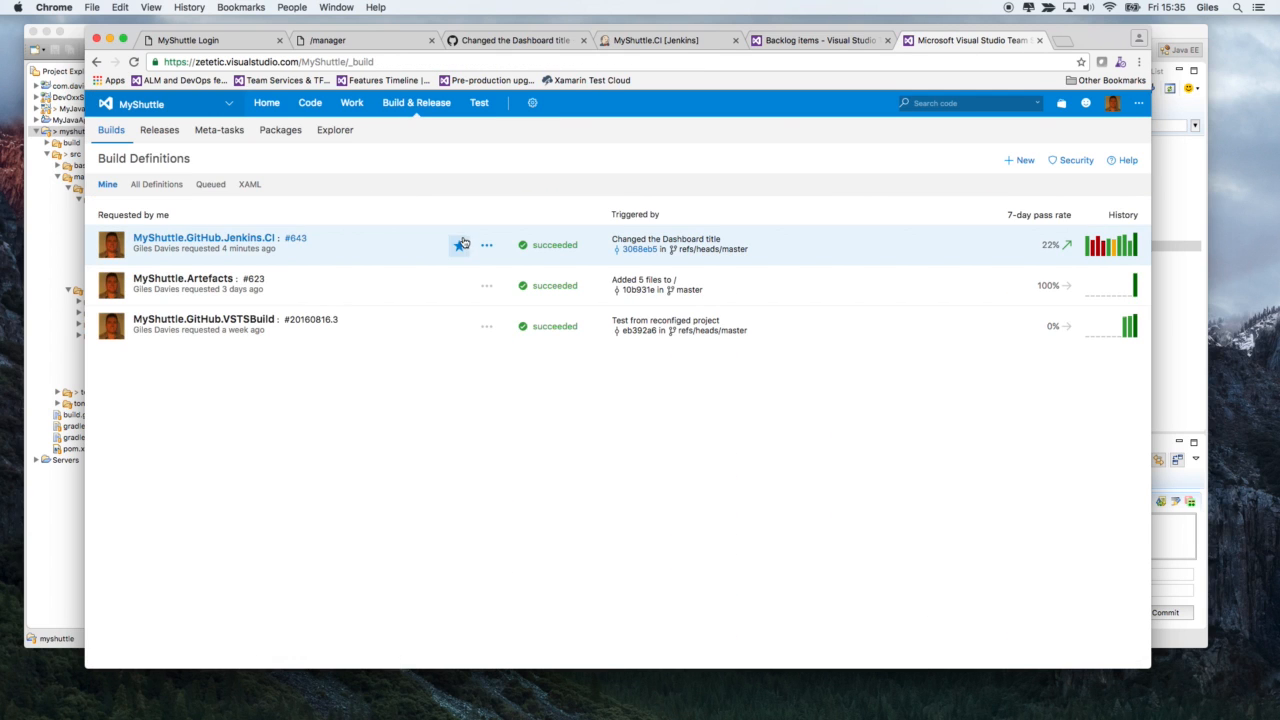
pyautogui.click(296, 240)
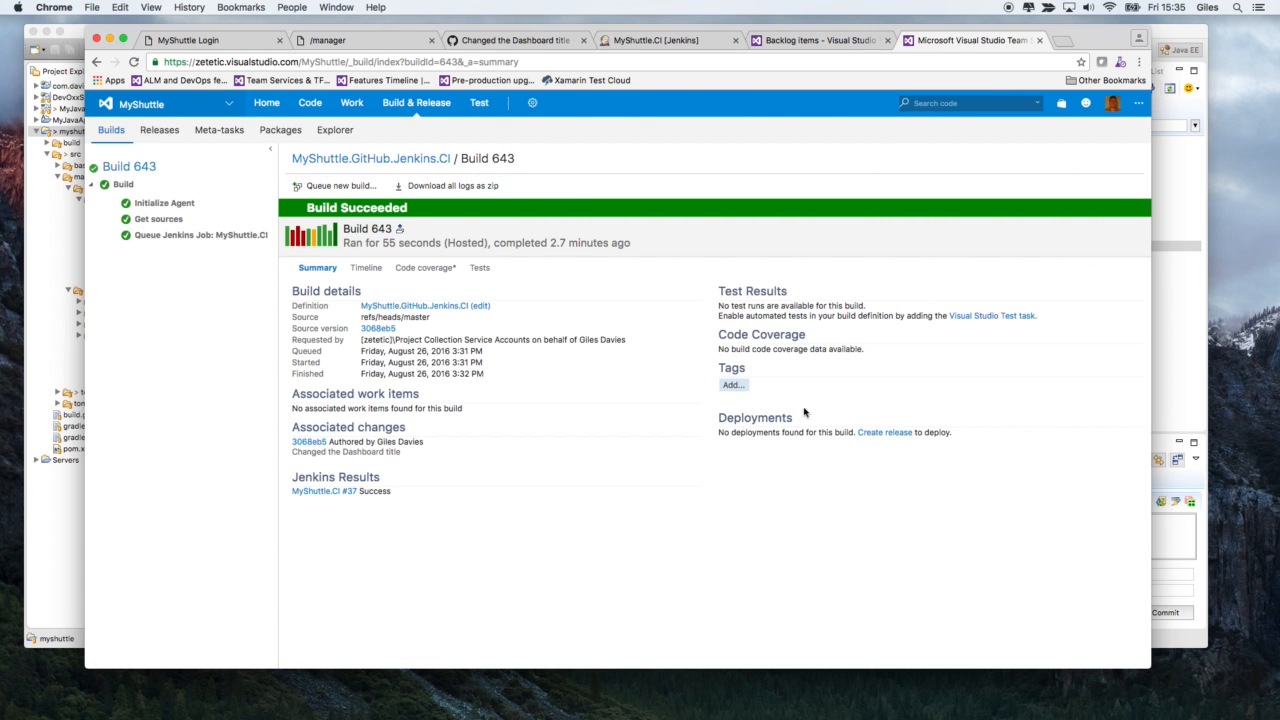
pyautogui.moveTo(416, 103)
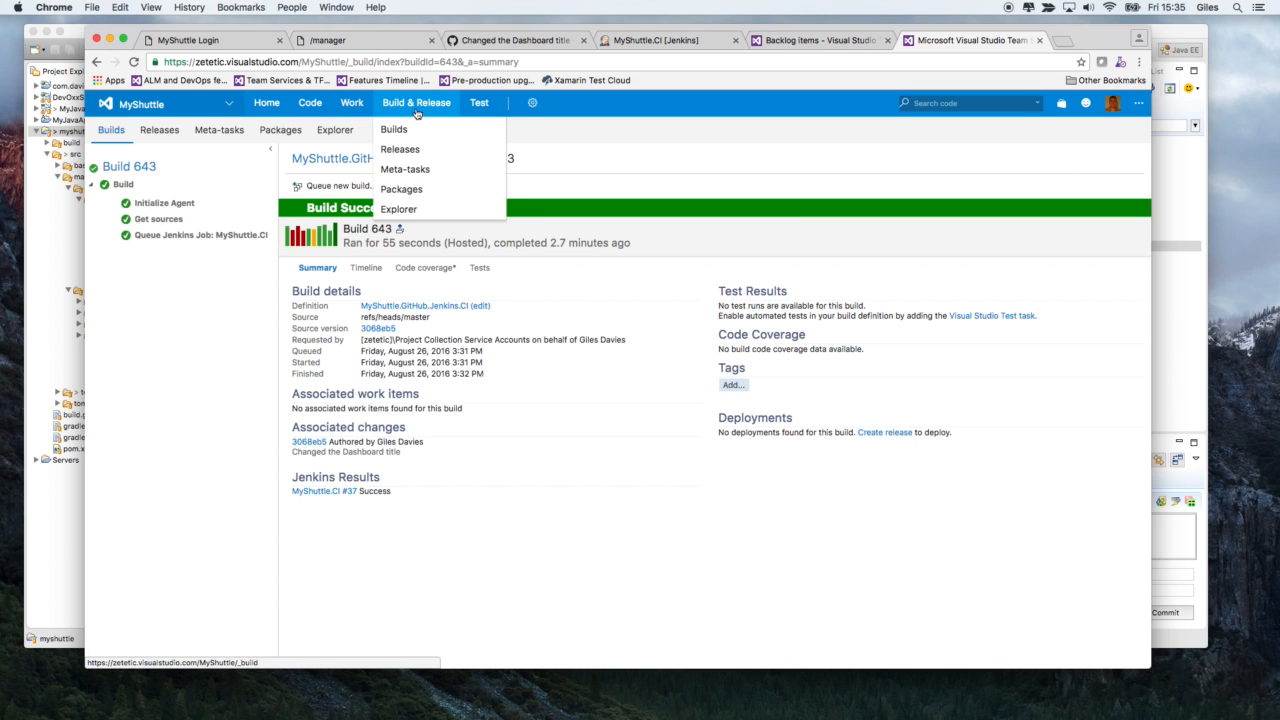
pyautogui.click(414, 126)
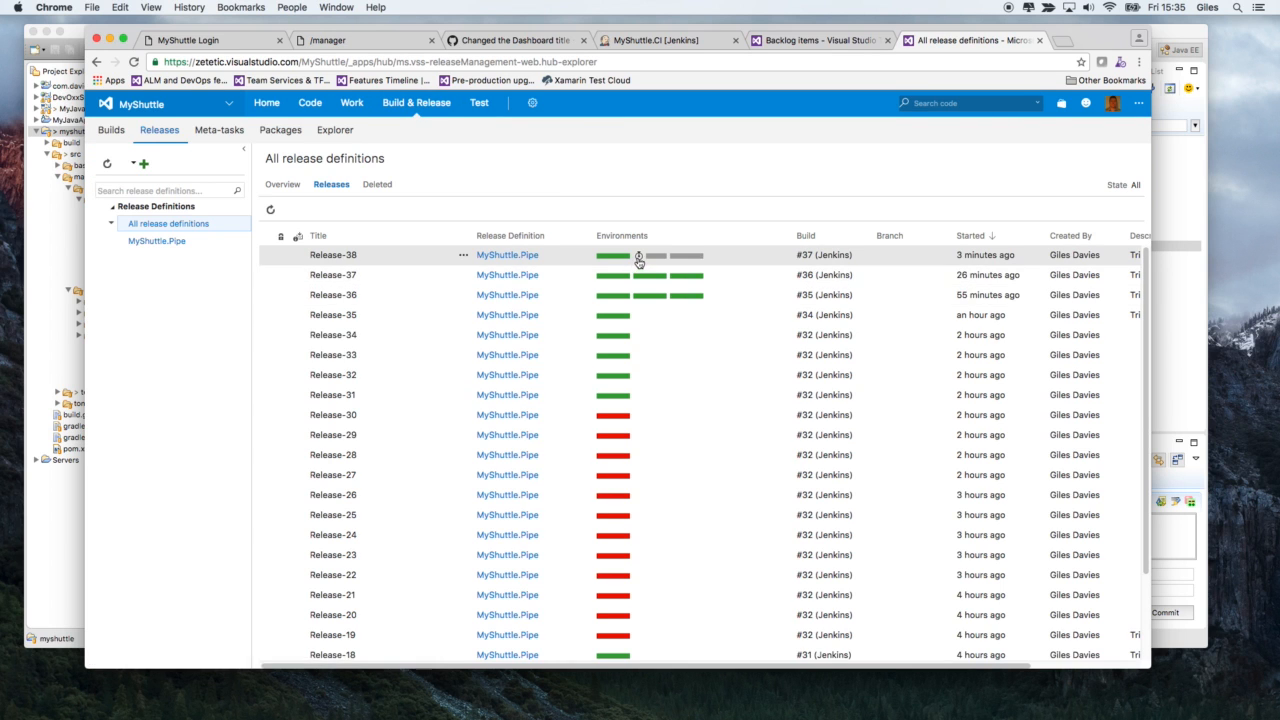
# - Reload the MyShuttleDev login page and try to log in with the employee's username and password
pyautogui.click(641, 45)
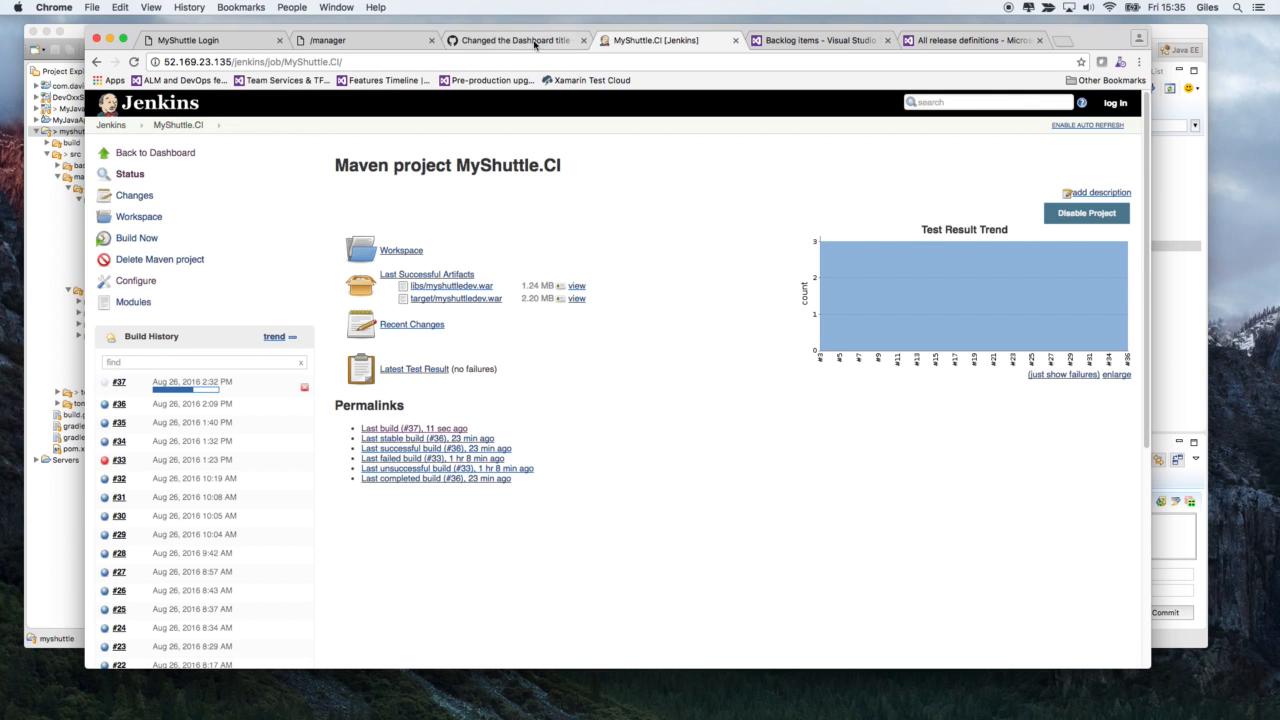
pyautogui.click(206, 42)
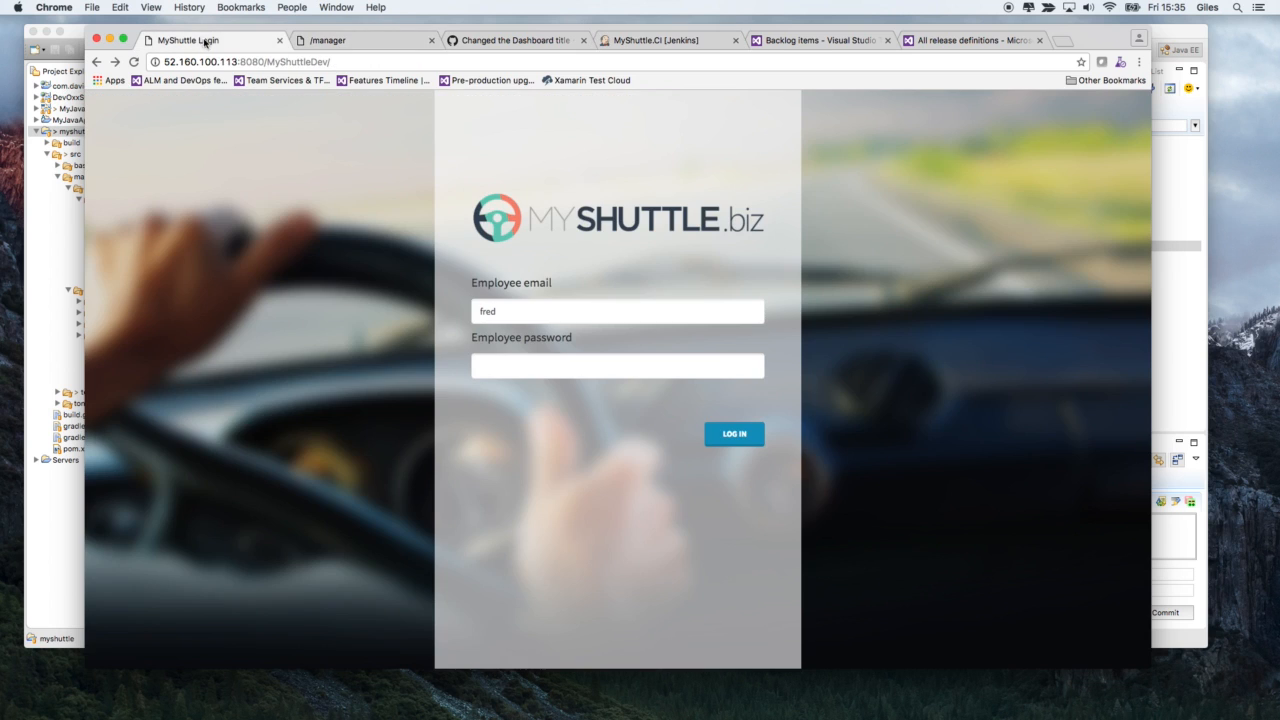
pyautogui.click(133, 62)
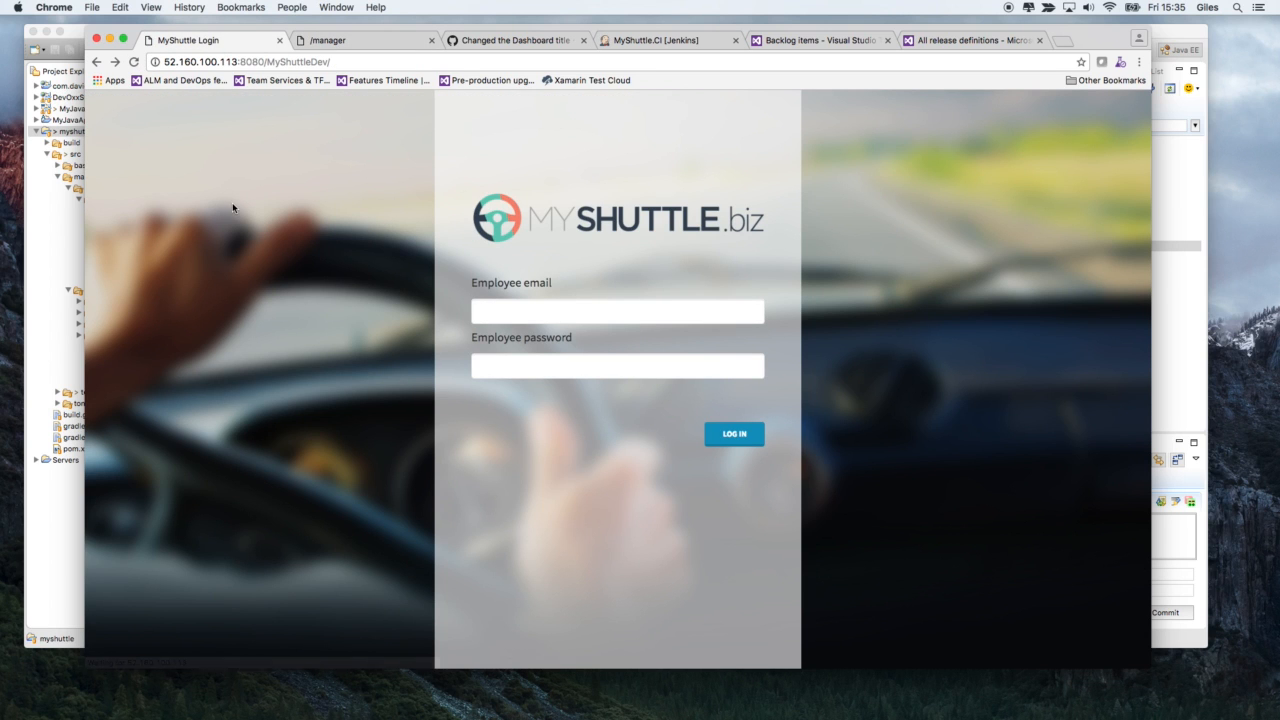
pyautogui.click(507, 315)
pyautogui.write('fred')
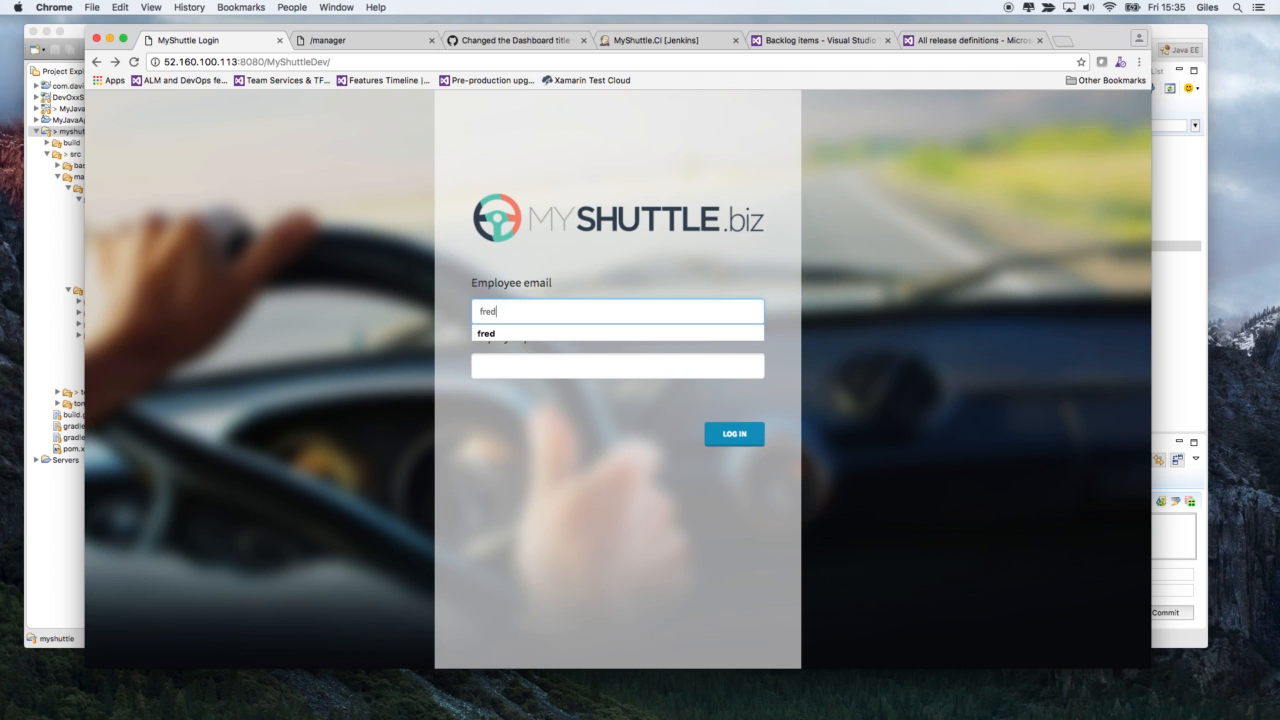
pyautogui.press('Tab')
pyautogui.write('•••••••••••')
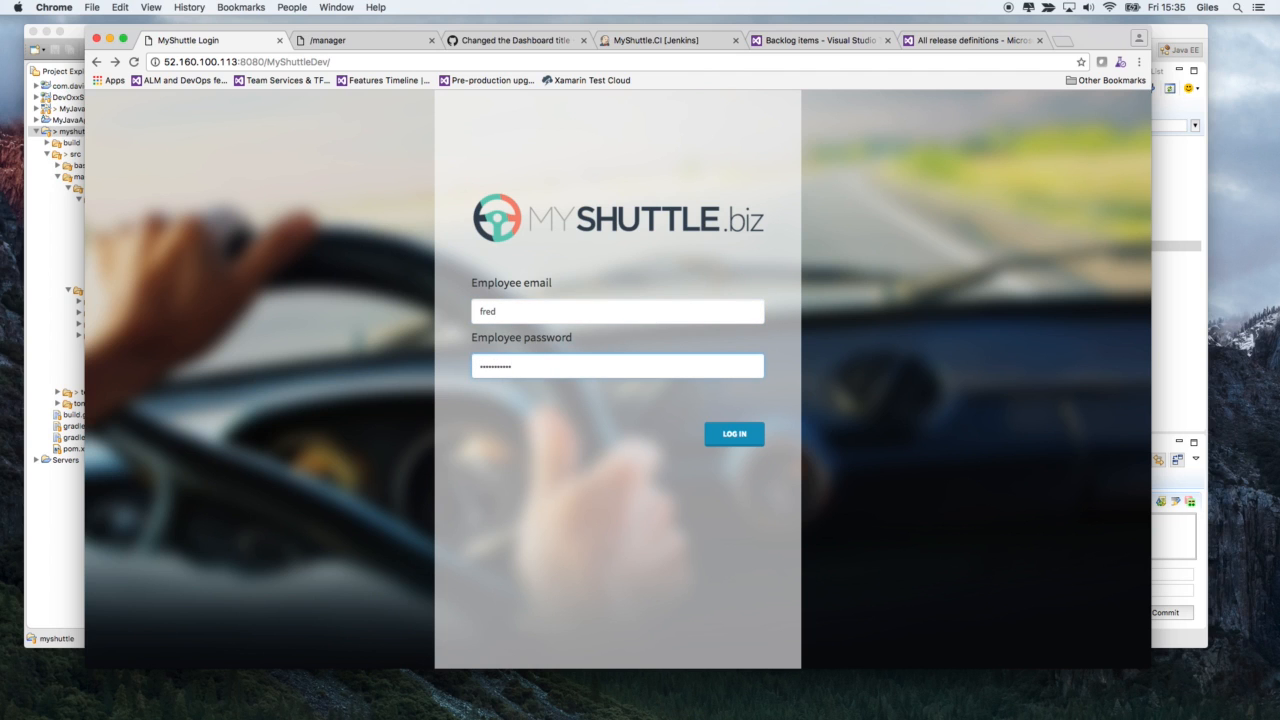
pyautogui.click(740, 435)
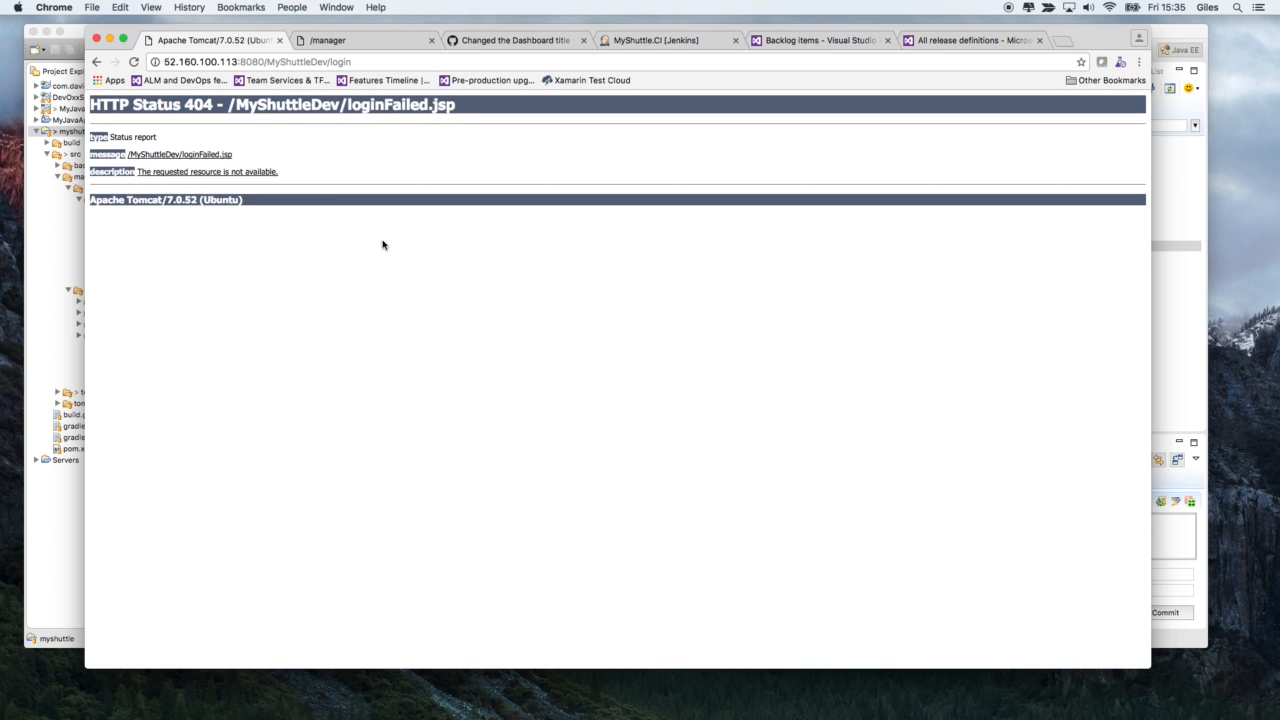
# - Return to the MyShuttleDev login form, re-enter the employee password and log in to the dashboard
pyautogui.click(96, 61)
pyautogui.click(503, 358)
pyautogui.write('fred')
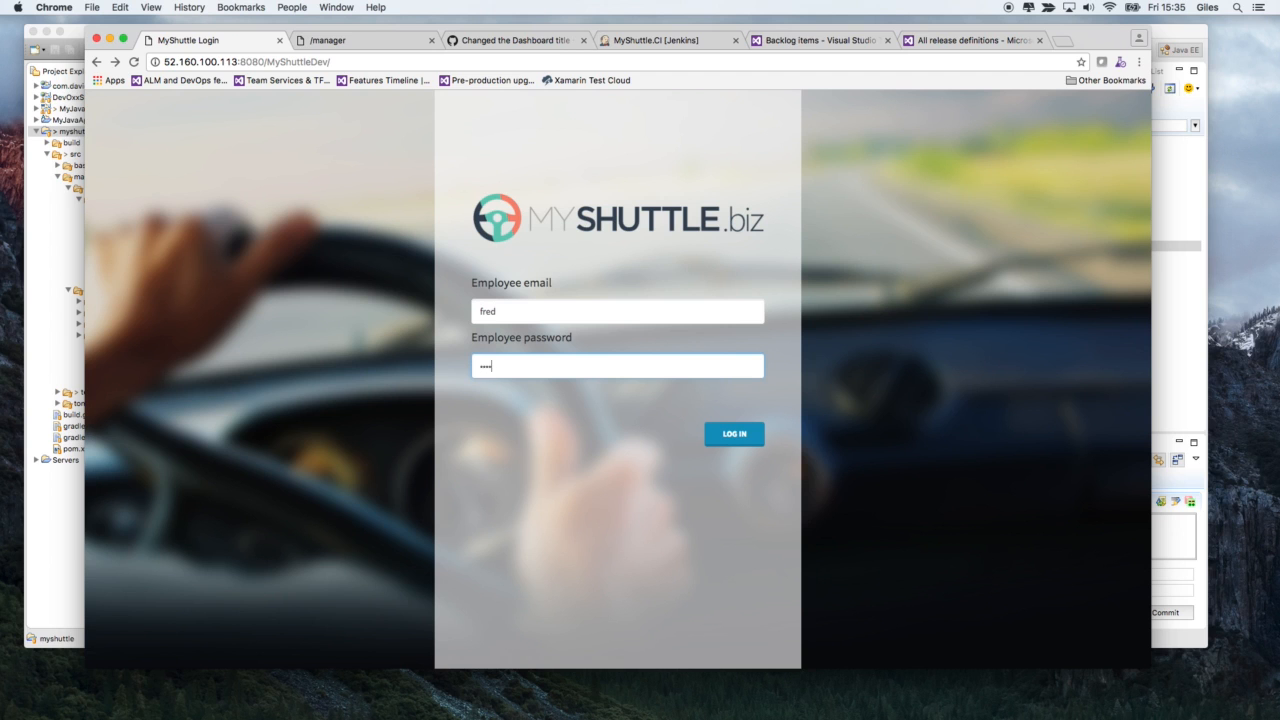
pyautogui.write('passwordord')
pyautogui.click(711, 443)
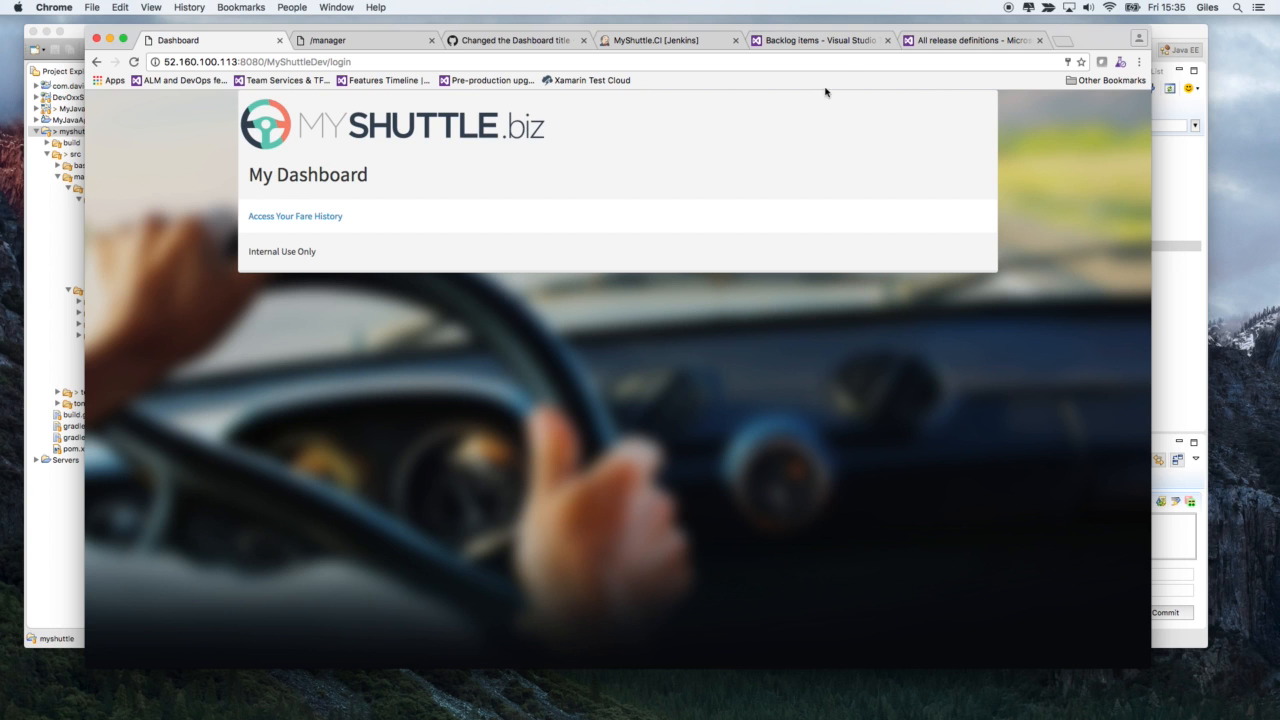
# - Approve Release-38's pending pre-deployment approval in the Team Services releases list with the comment "Approved for QA"
pyautogui.click(922, 45)
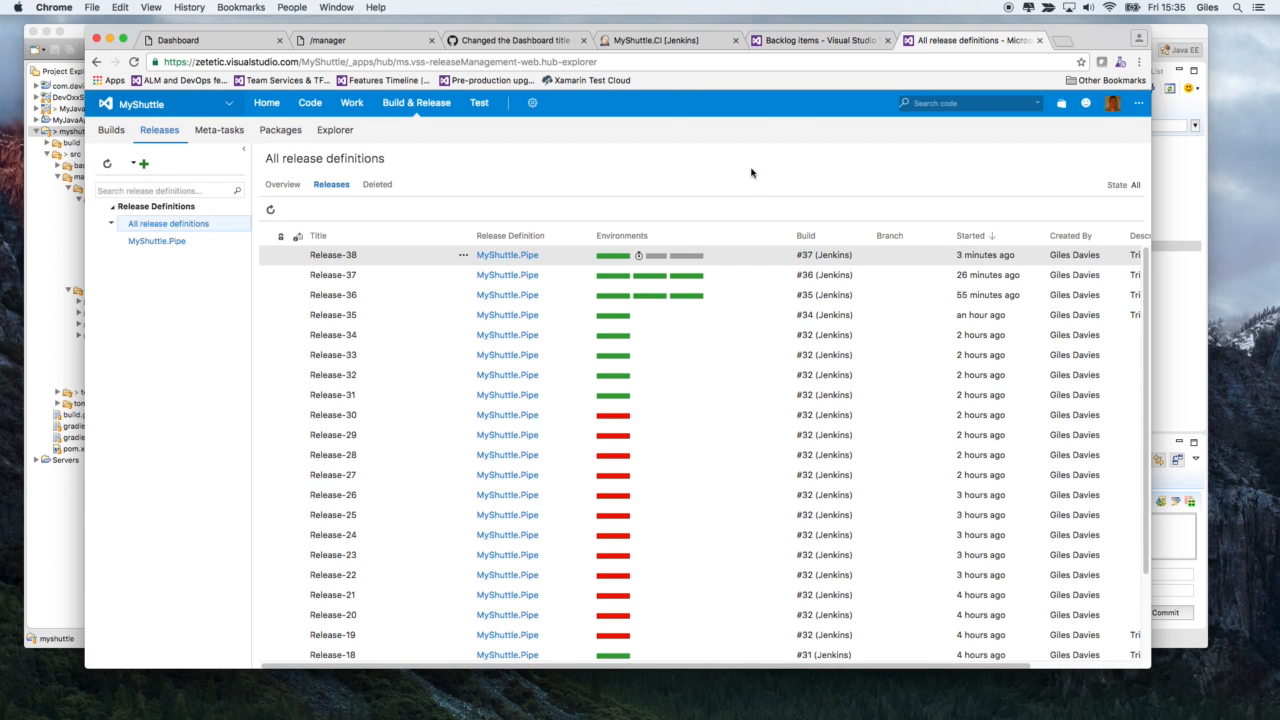
pyautogui.click(640, 257)
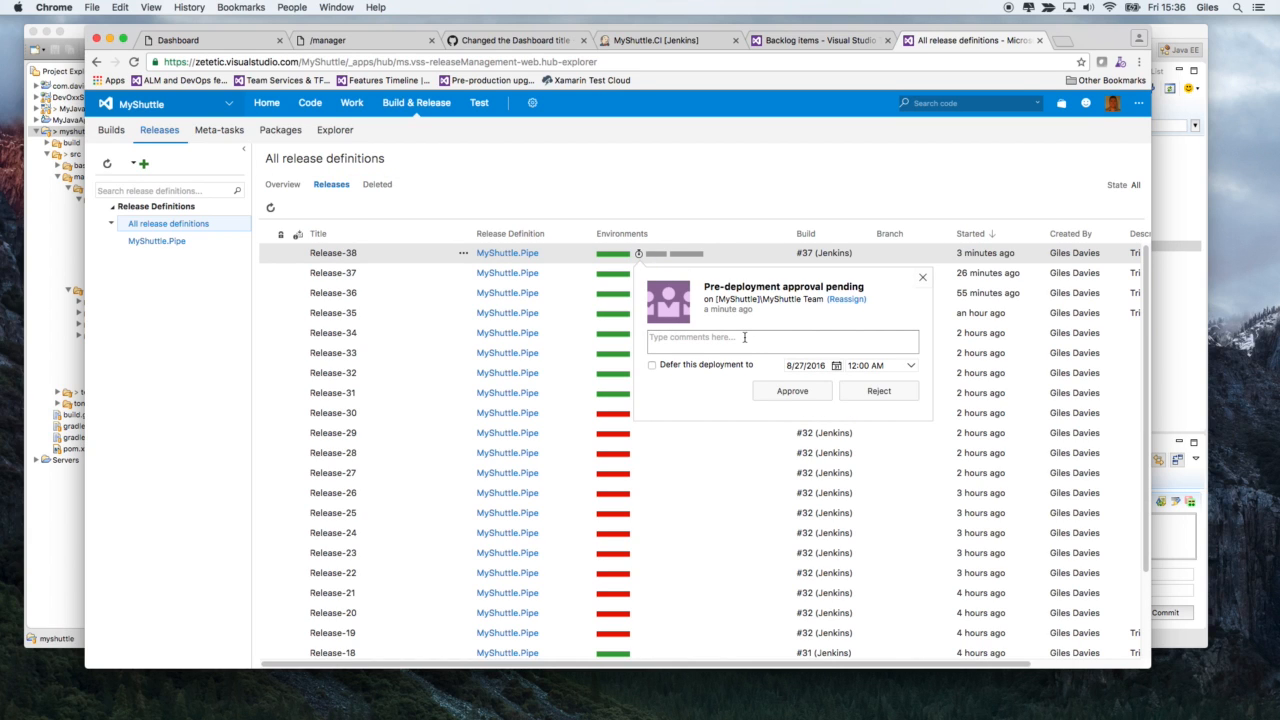
pyautogui.click(744, 337)
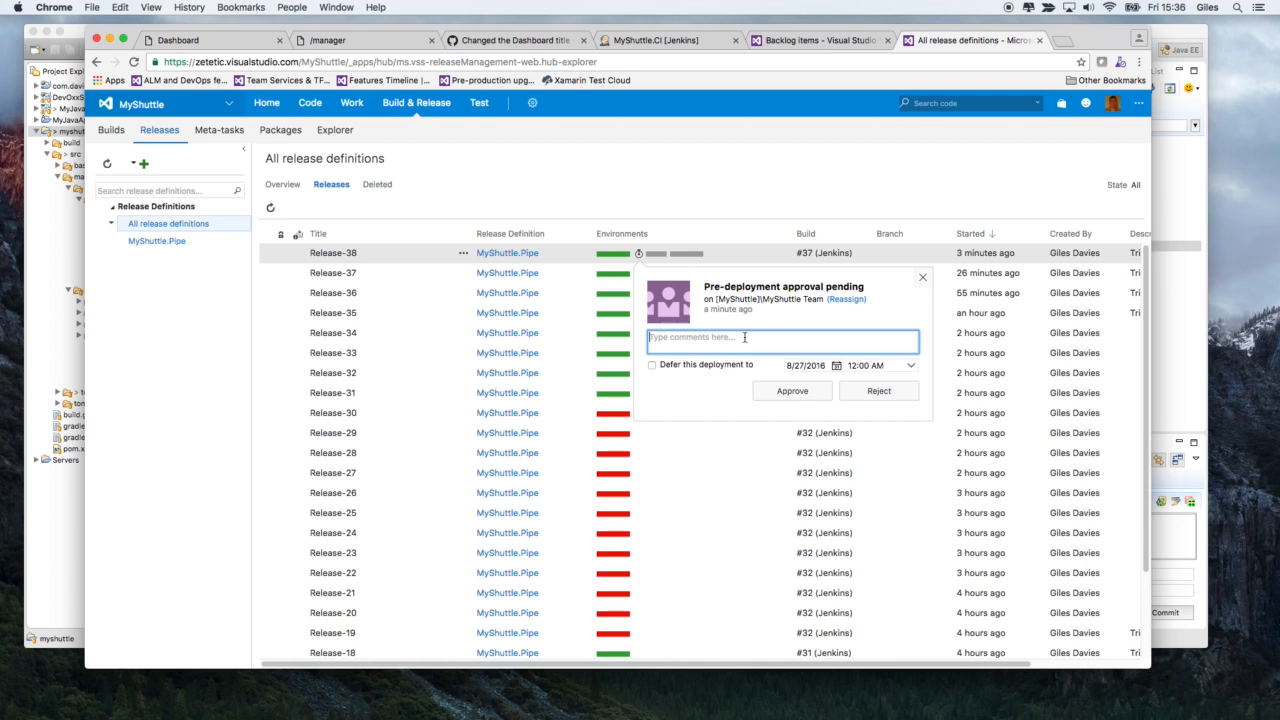
pyautogui.write('Approved for QA')
pyautogui.click(836, 366)
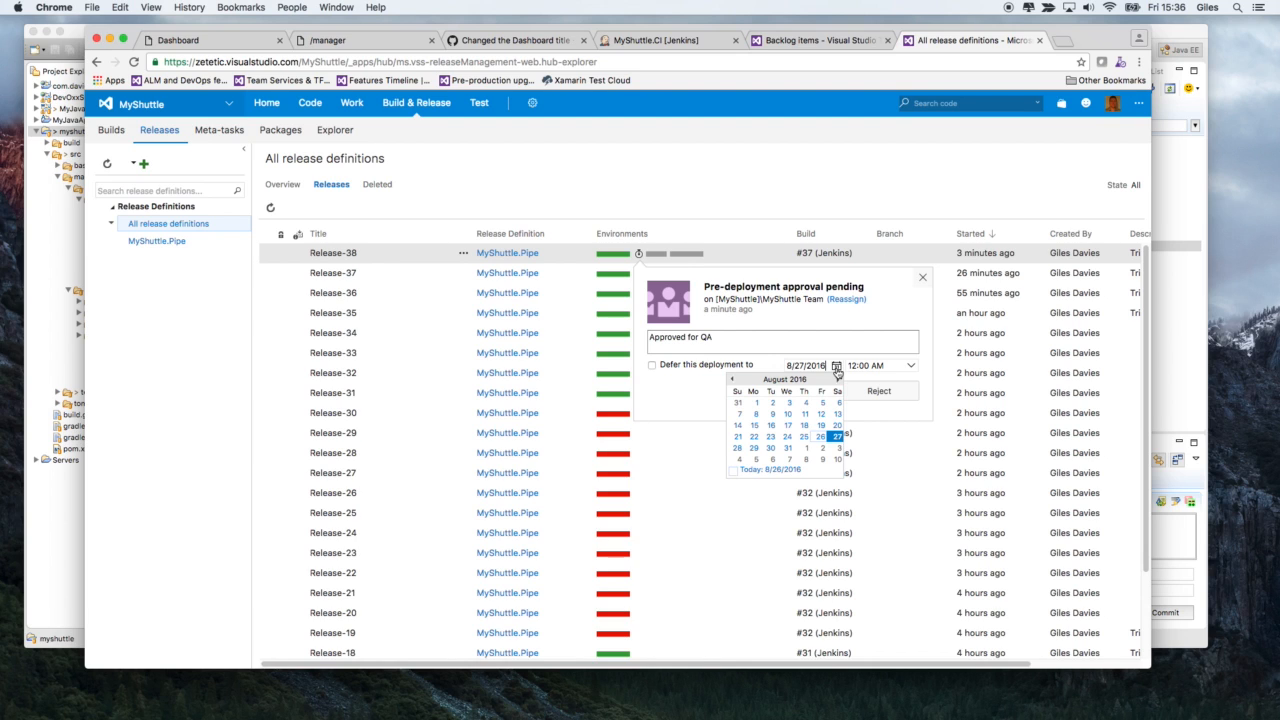
pyautogui.click(695, 392)
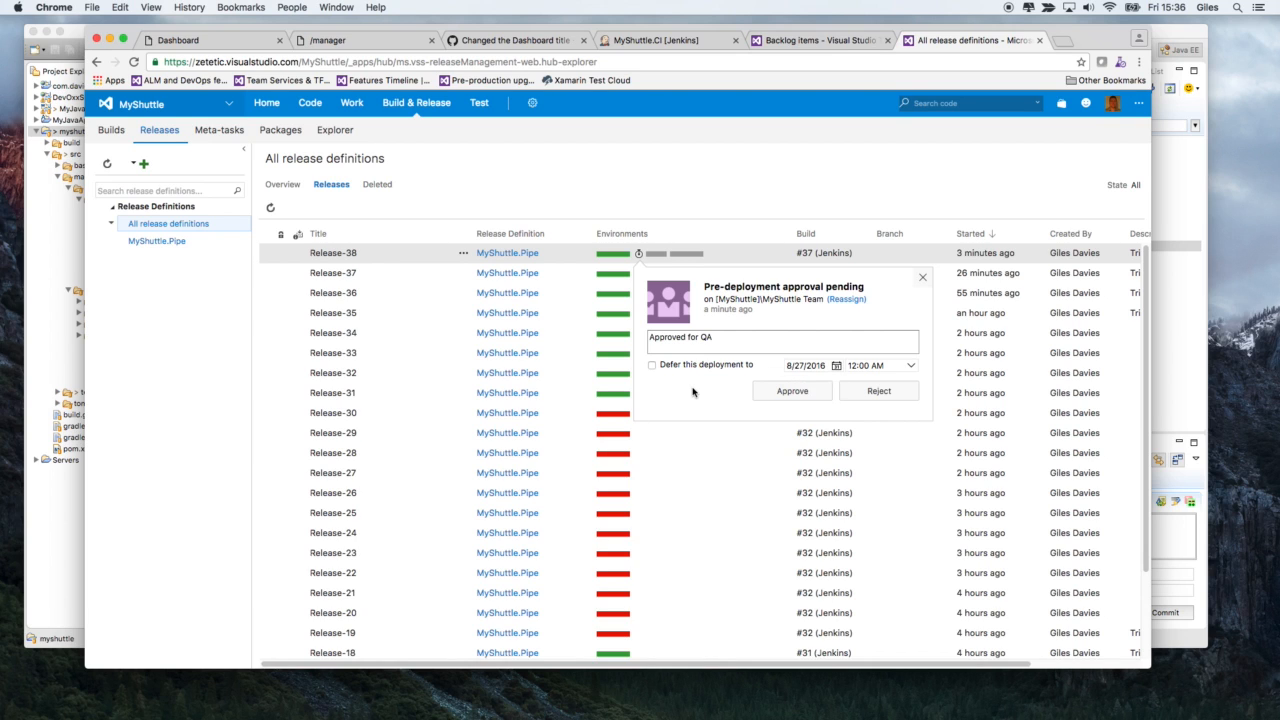
pyautogui.click(792, 391)
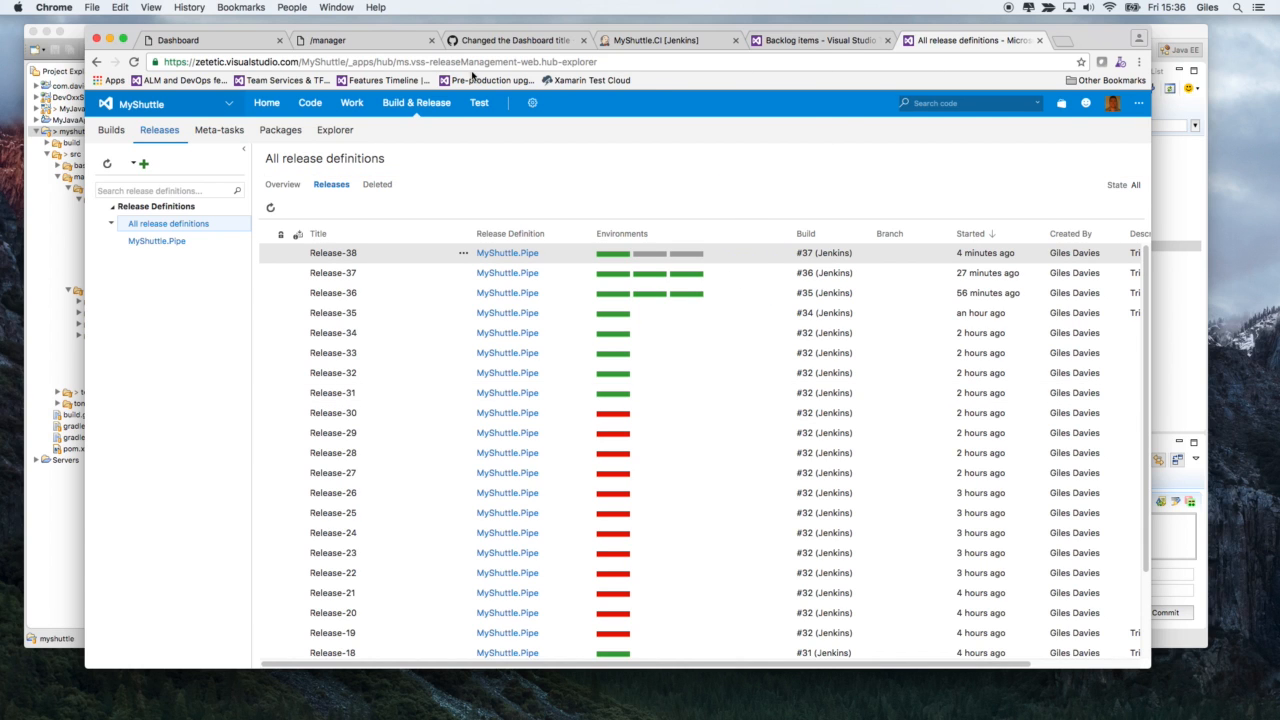
# - Duplicate the MyShuttleDev dashboard page and load 52.160.100.113:8080/MyShuttleQA/ in the copy
pyautogui.click(257, 45)
pyautogui.rightClick(259, 43)
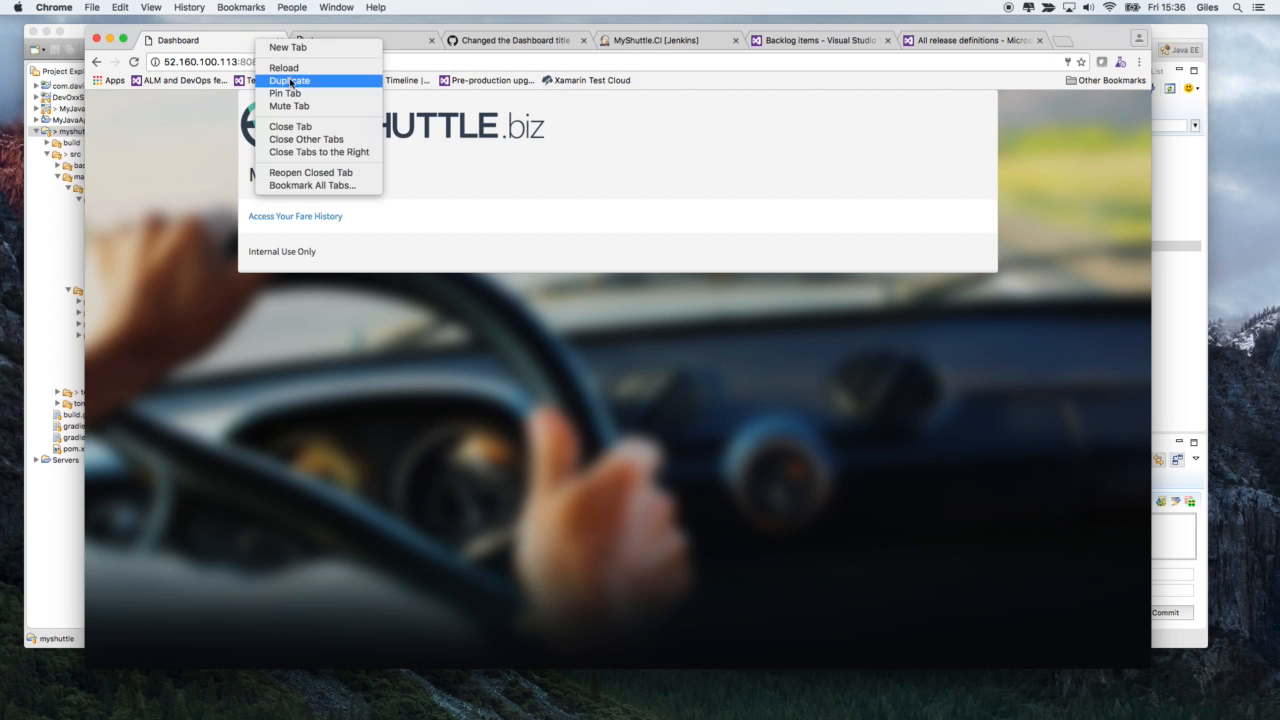
pyautogui.click(290, 81)
pyautogui.click(357, 58)
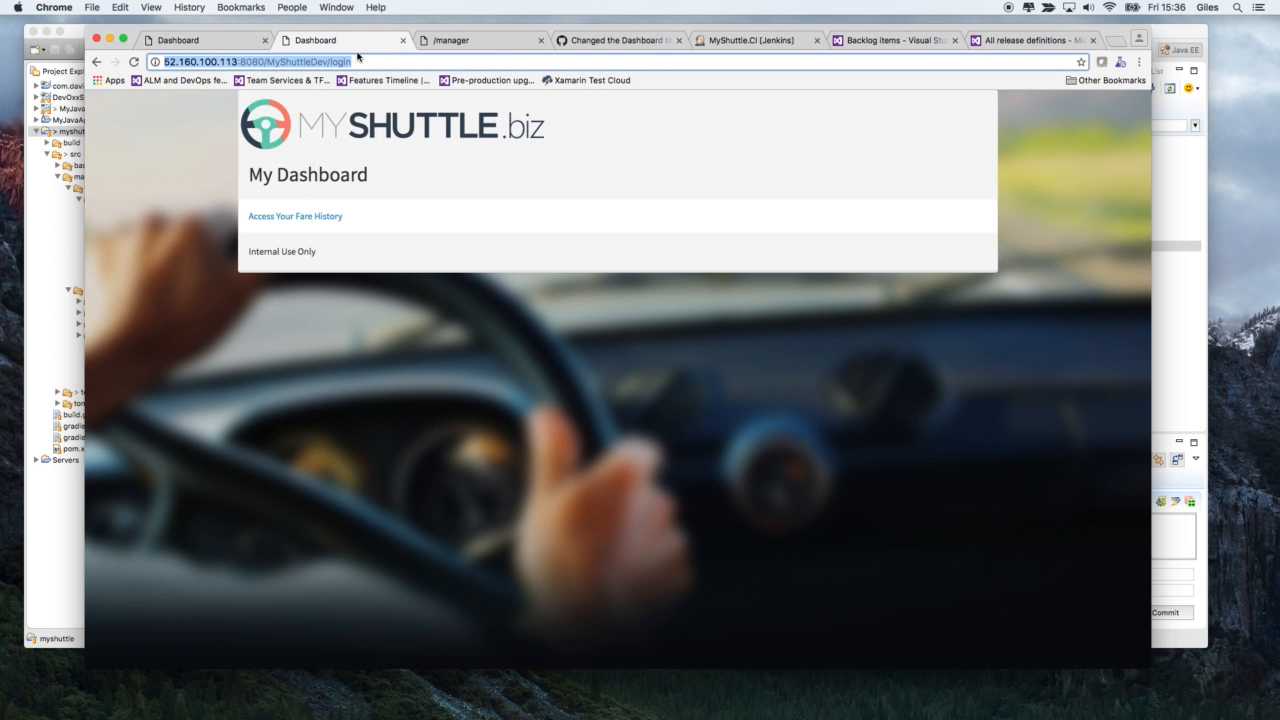
pyautogui.click(357, 60)
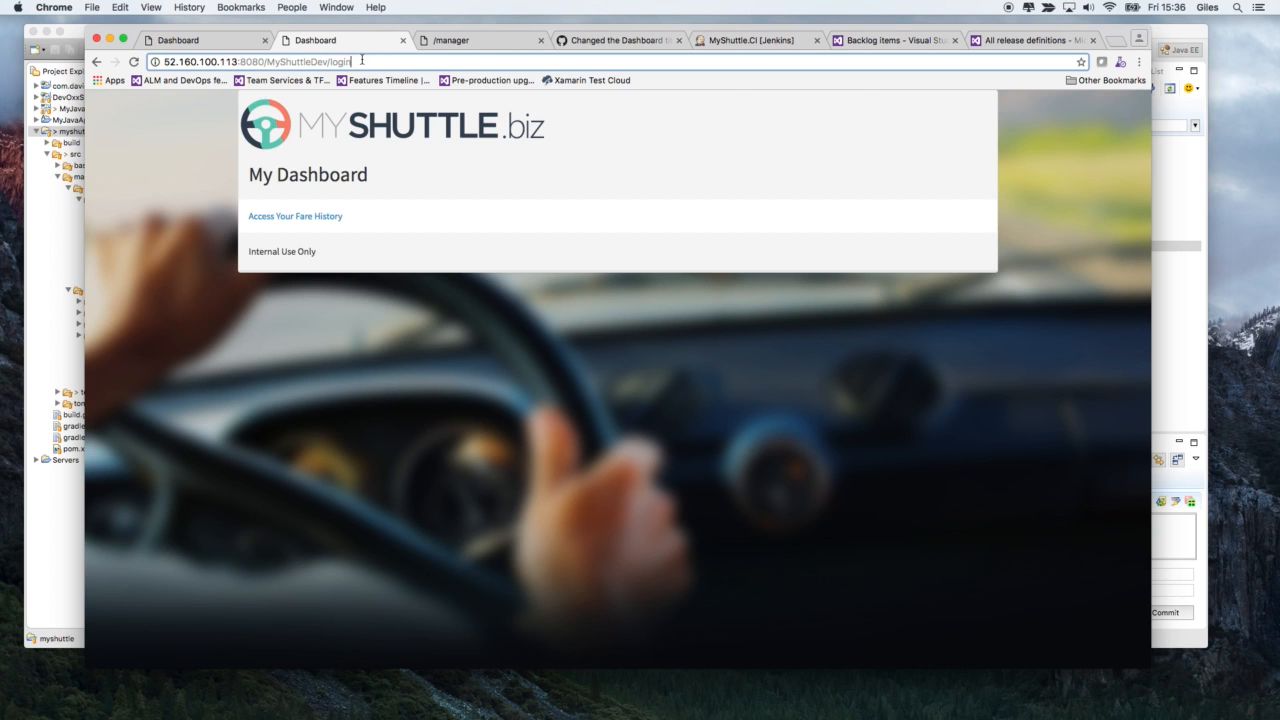
pyautogui.press('BackSpace')
pyautogui.press('BackSpace')
pyautogui.press('BackSpace')
pyautogui.press('BackSpace')
pyautogui.press('BackSpace')
pyautogui.press('BackSpace')
pyautogui.press('BackSpace')
pyautogui.press('BackSpace')
pyautogui.press('BackSpace')
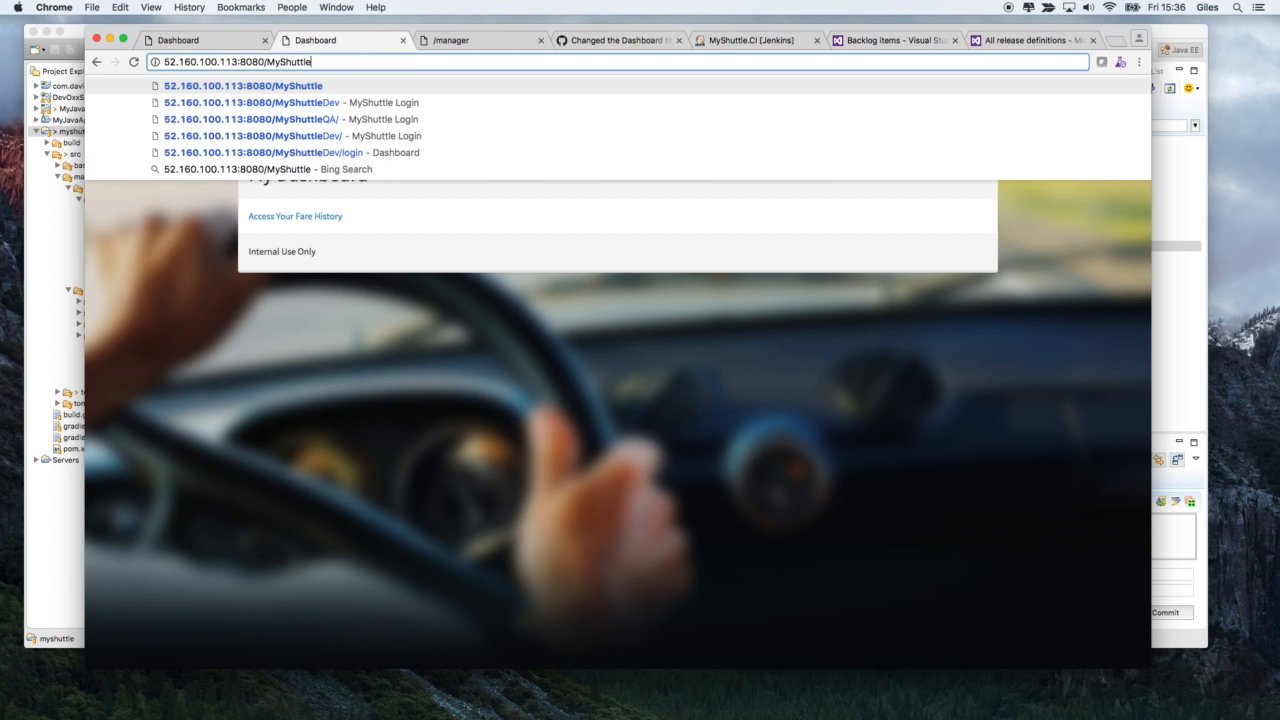
pyautogui.write('QA/')
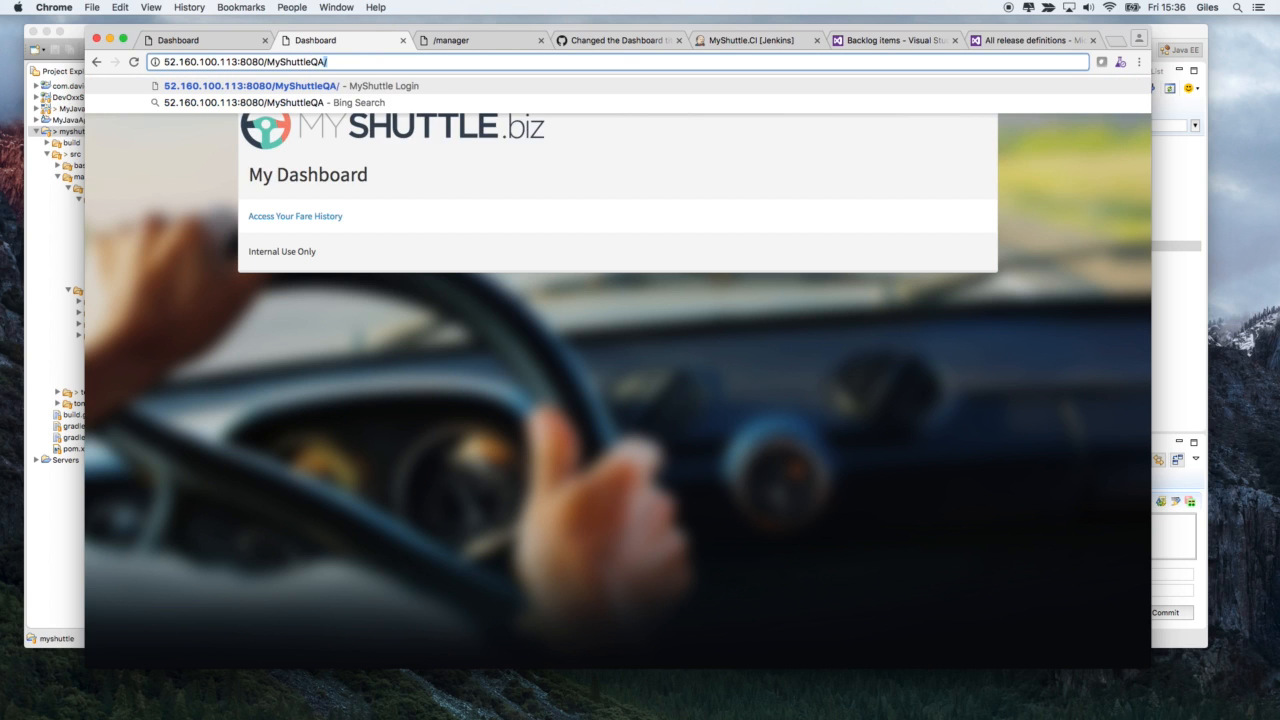
pyautogui.press('Return')
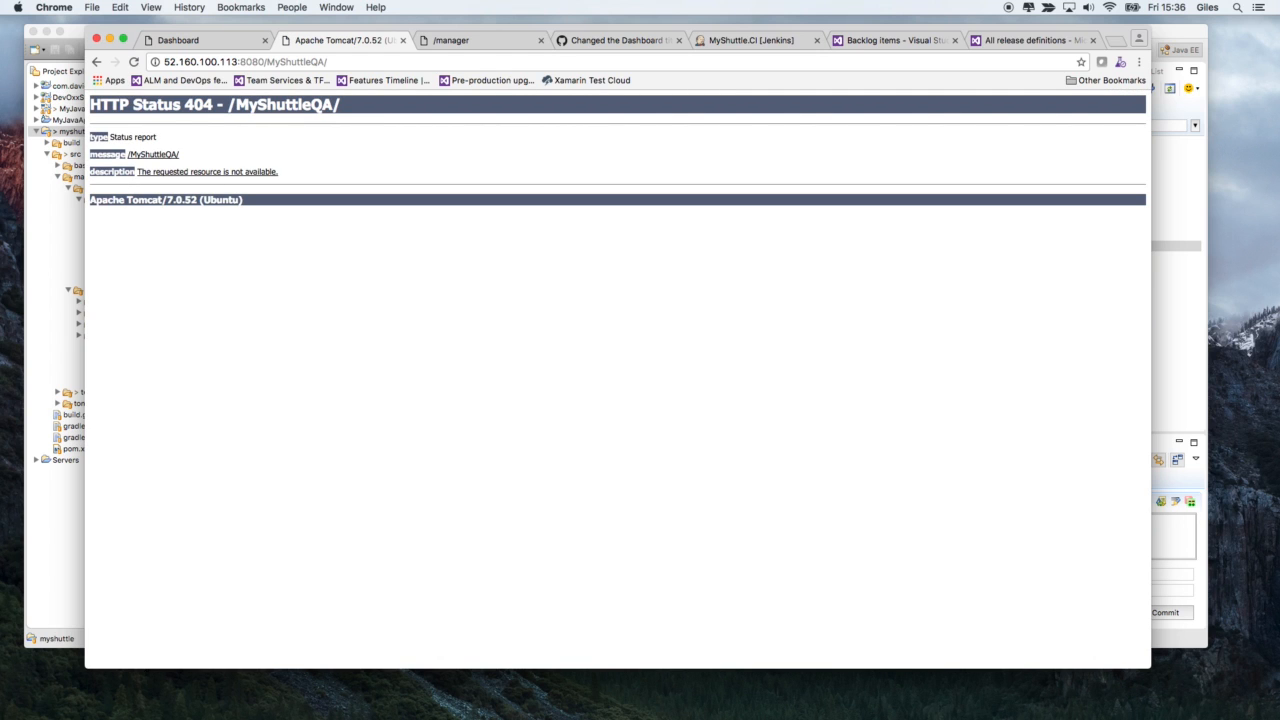
# - Refresh the application list in Tomcat Web Application Manager, and open the deployment logs of Release-38 in Team Services
pyautogui.click(489, 41)
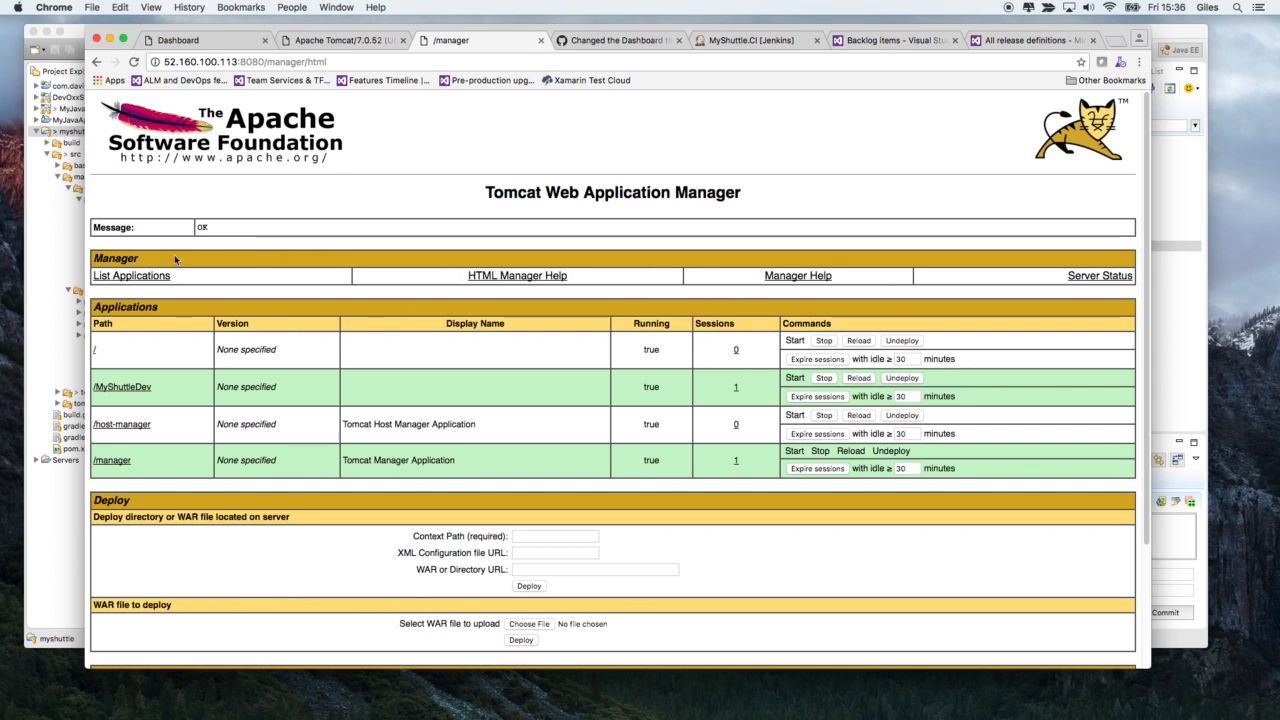
pyautogui.click(157, 280)
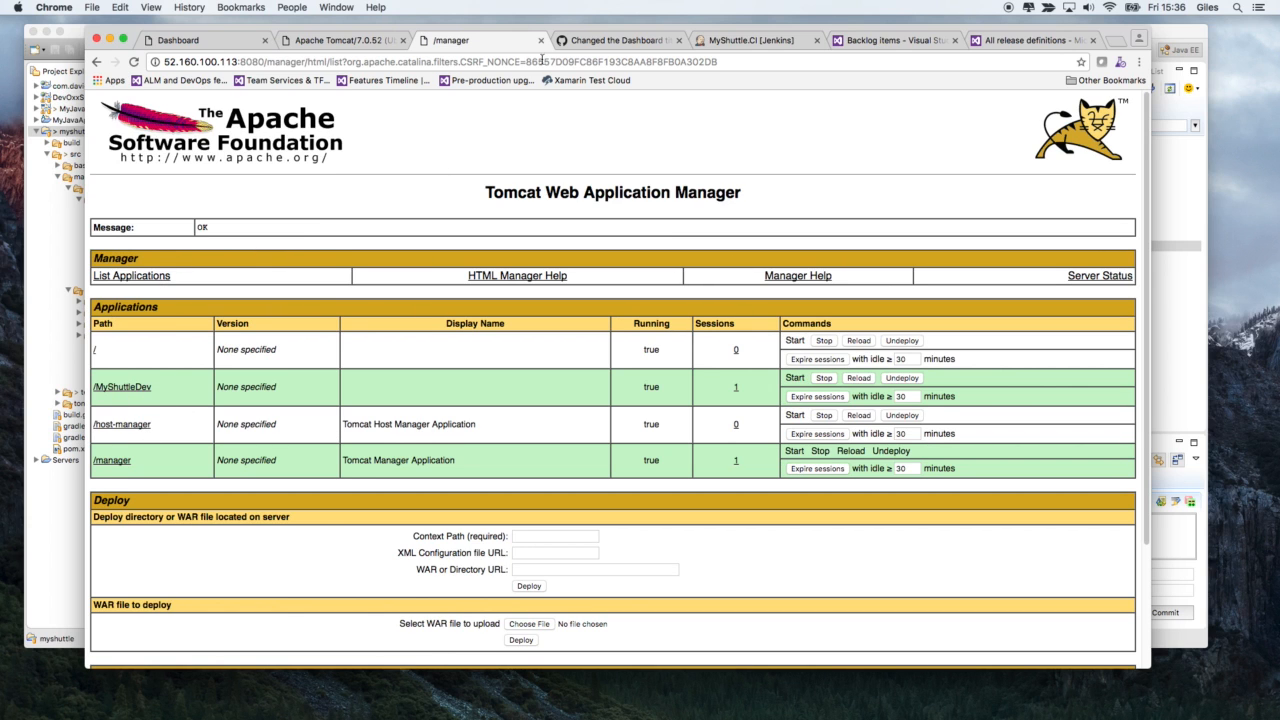
pyautogui.click(973, 45)
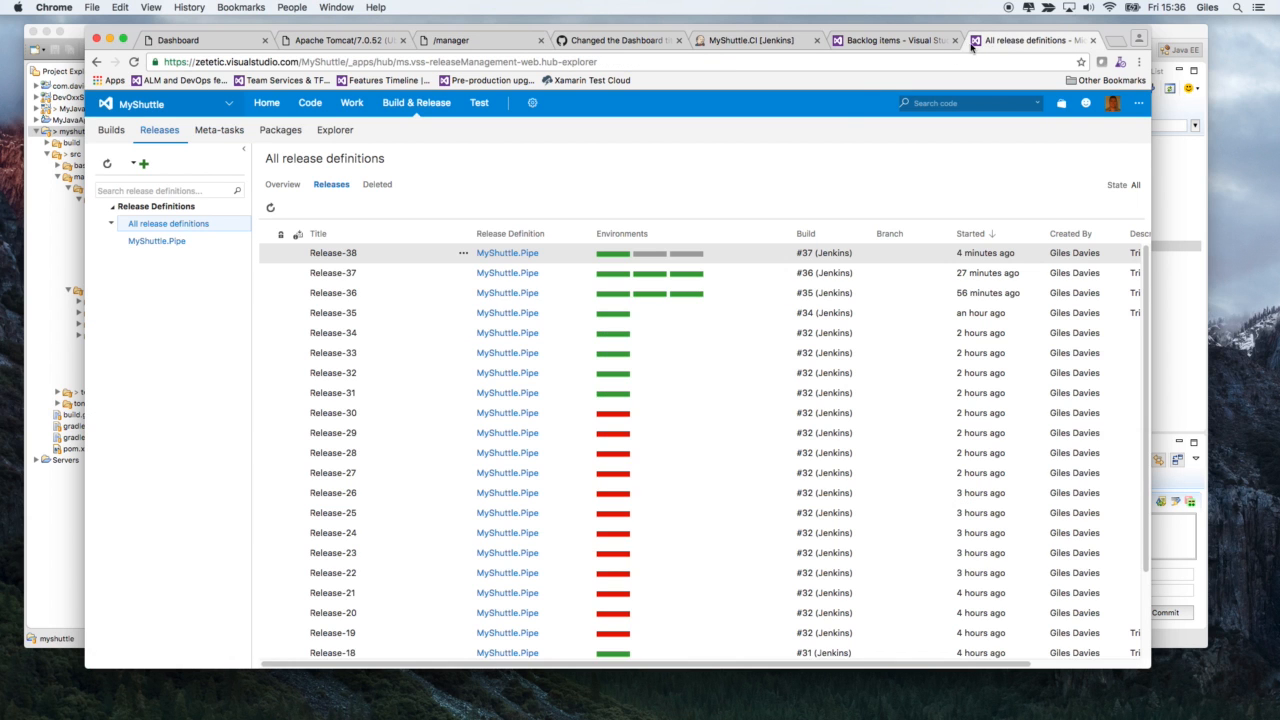
pyautogui.click(354, 253)
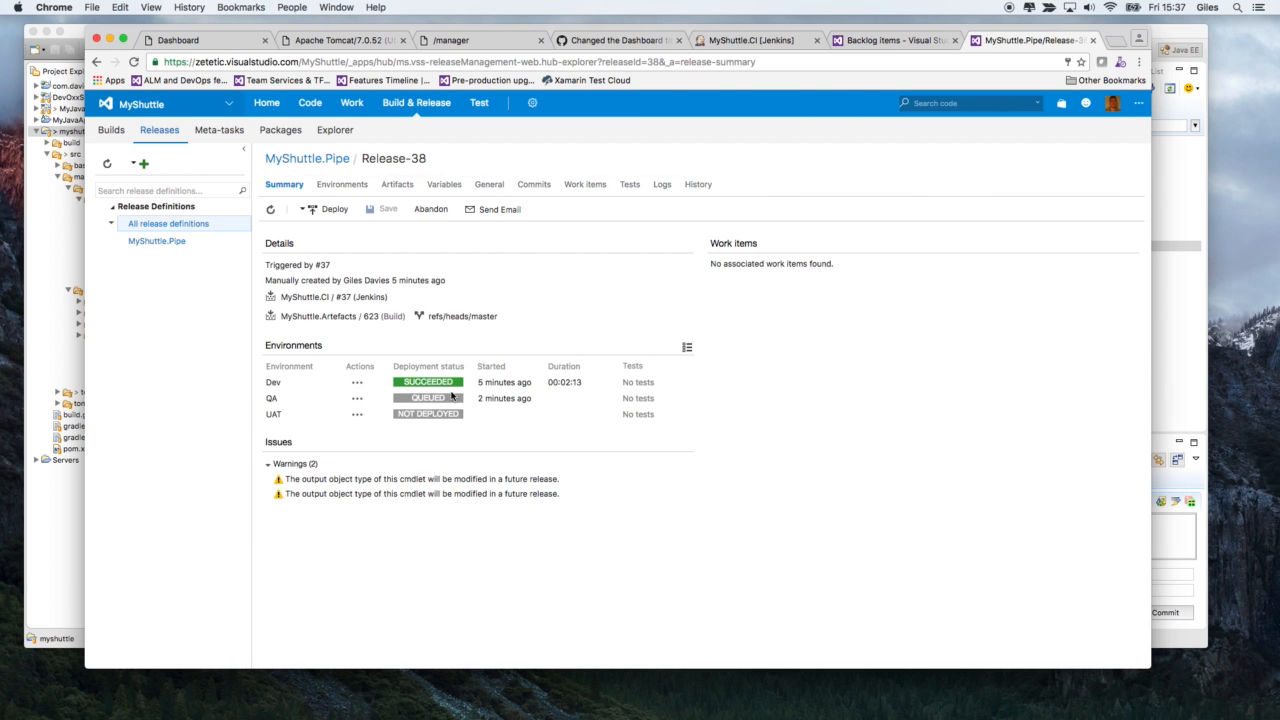
pyautogui.click(663, 186)
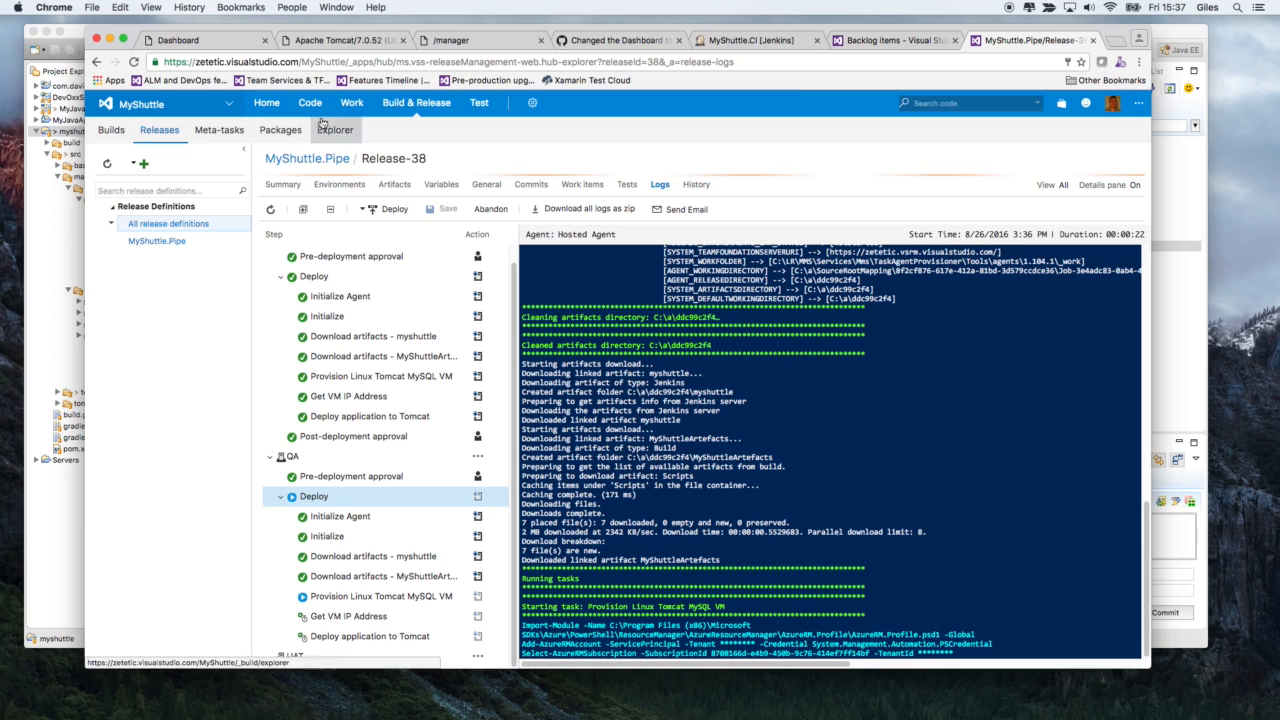
# - Open the project's Deployments dashboard from the backlog board to review the build and MyShuttle.Pipe release status
pyautogui.moveTo(444, 119)
pyautogui.click(855, 45)
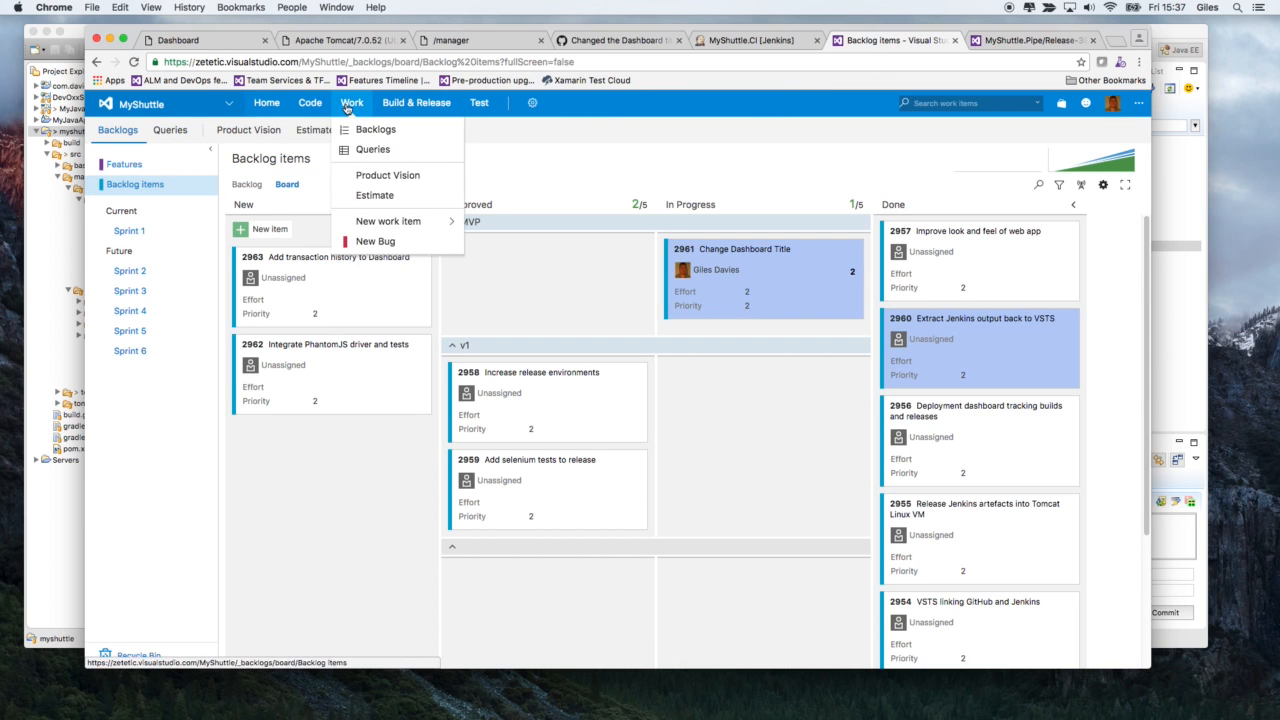
pyautogui.moveTo(428, 104)
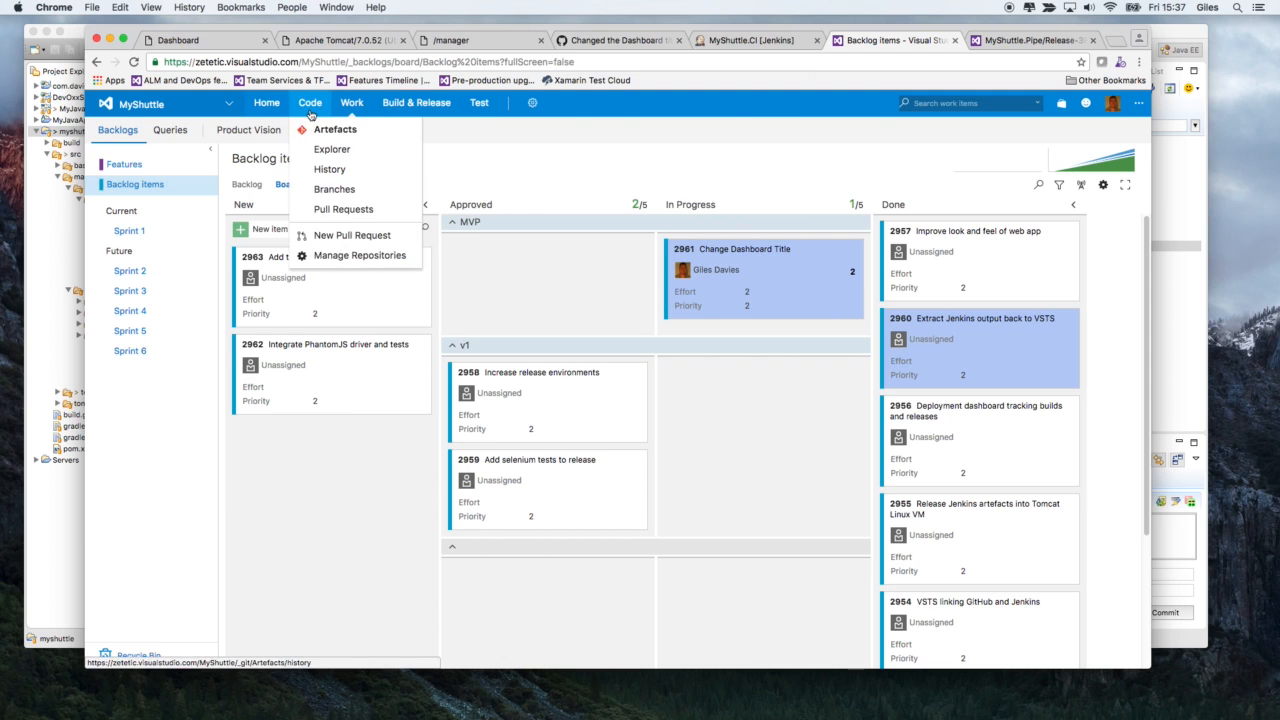
pyautogui.moveTo(268, 106)
pyautogui.click(297, 149)
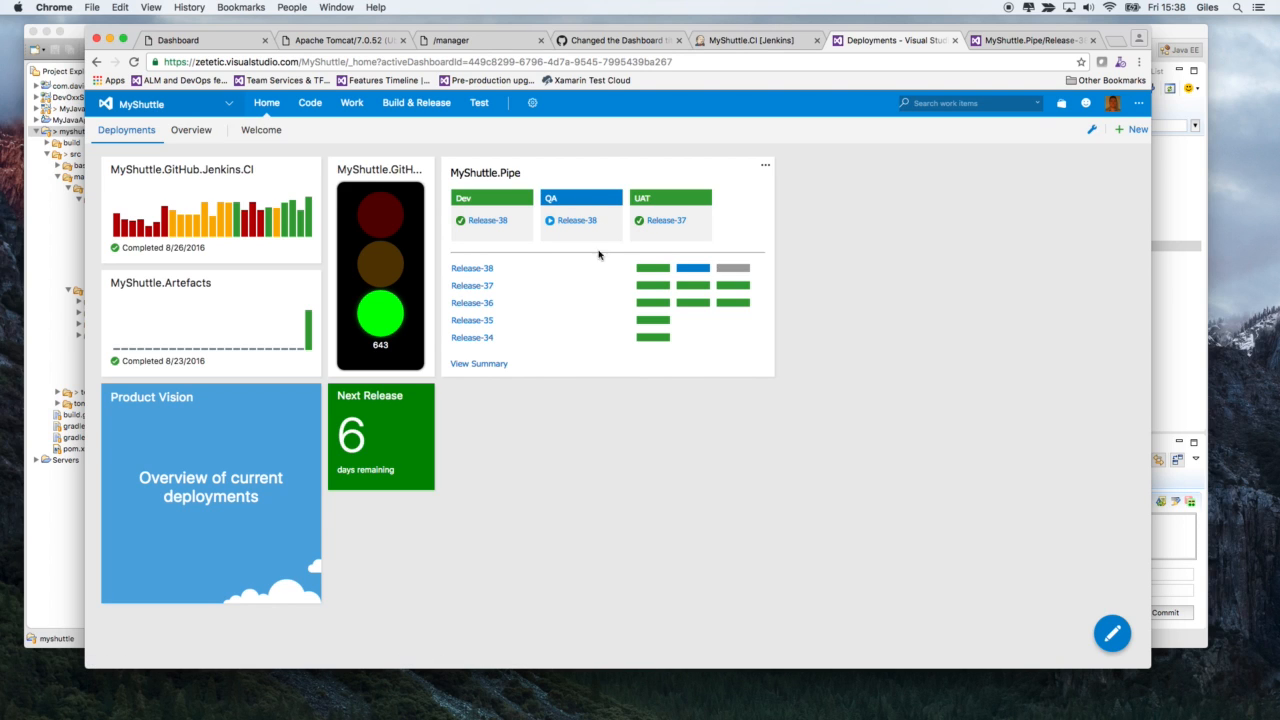
# - Return to the Release-38 logs and approve the pending UAT deployment with a comment beginning "Approved for"
pyautogui.click(1015, 40)
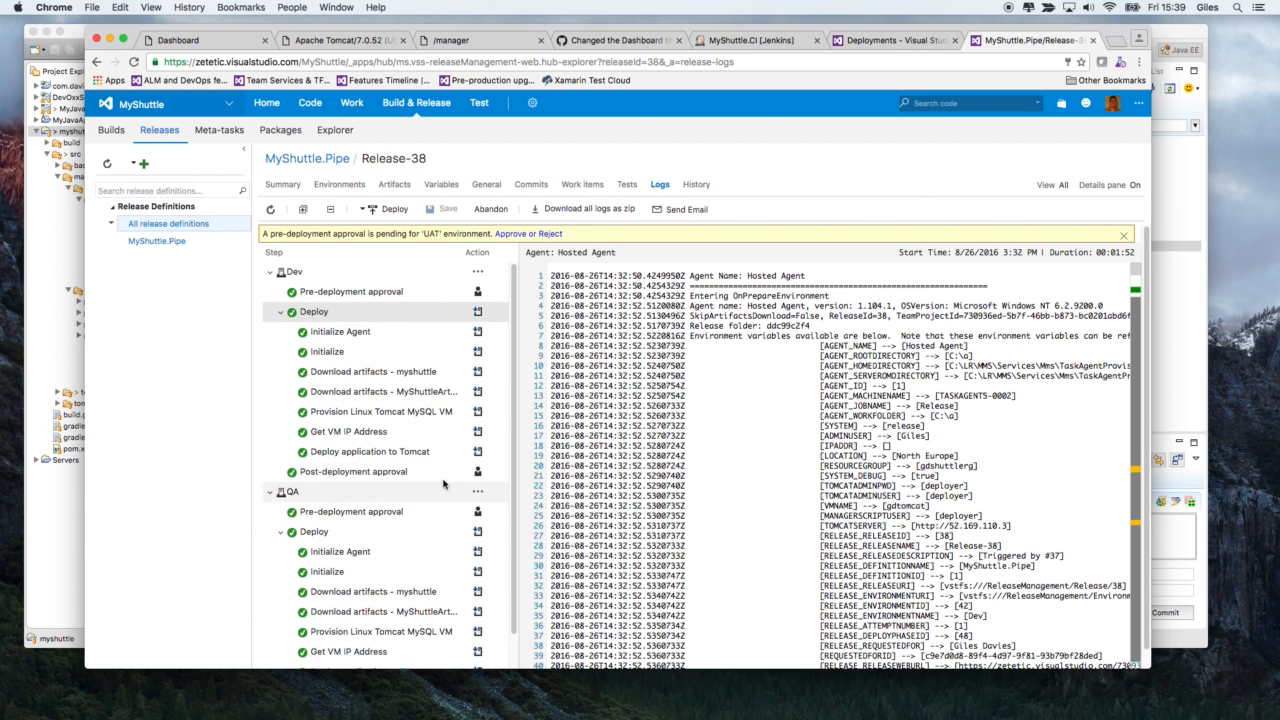
pyautogui.click(511, 236)
pyautogui.click(624, 316)
pyautogui.write('A')
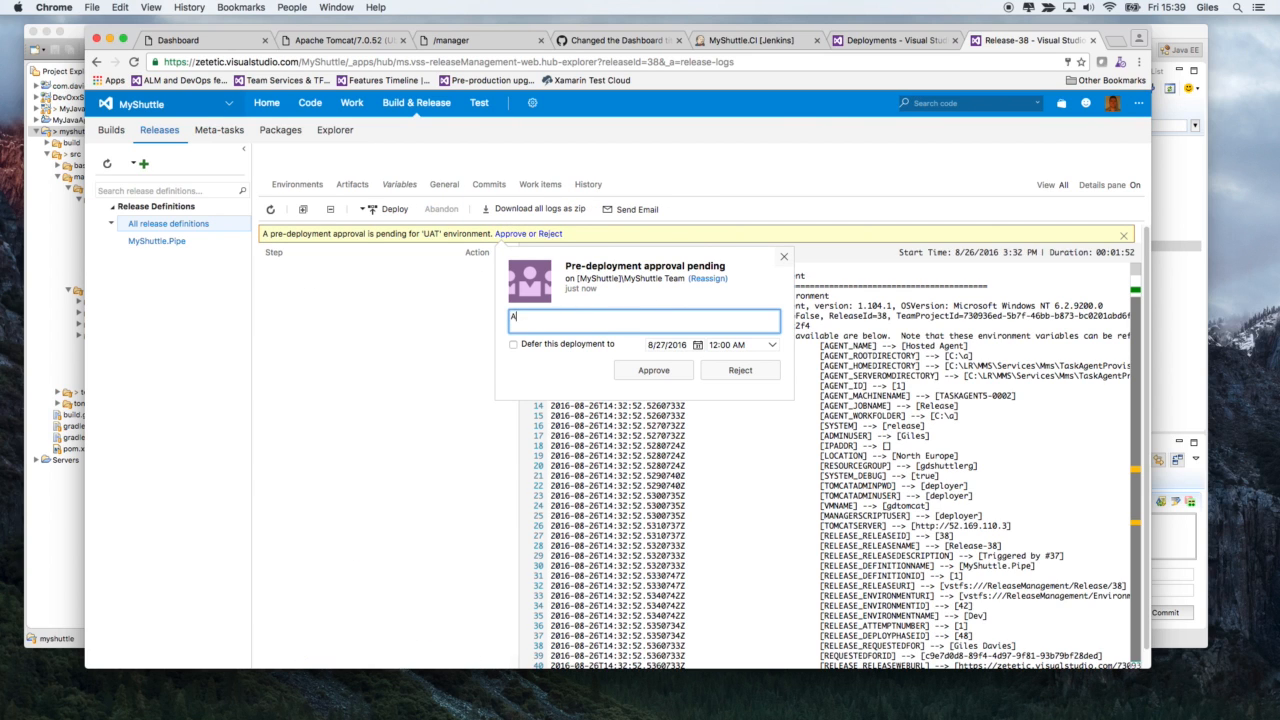
pyautogui.write('pproved')
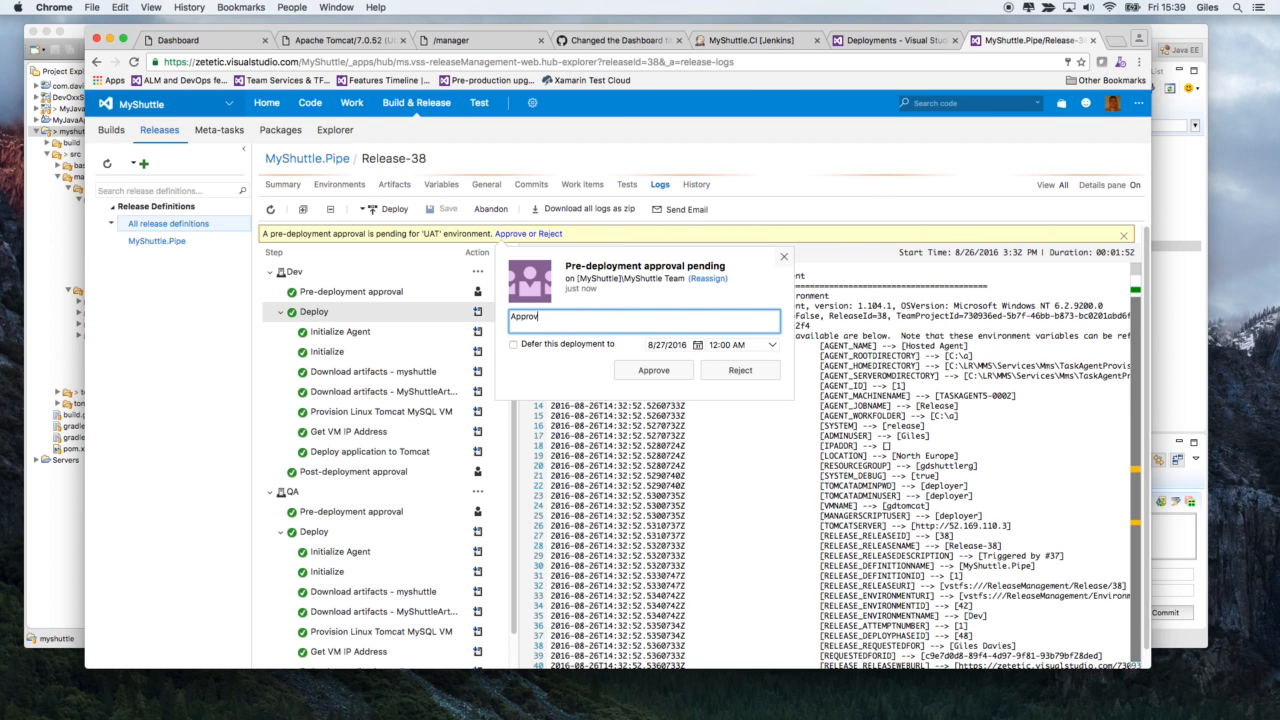
pyautogui.click(654, 370)
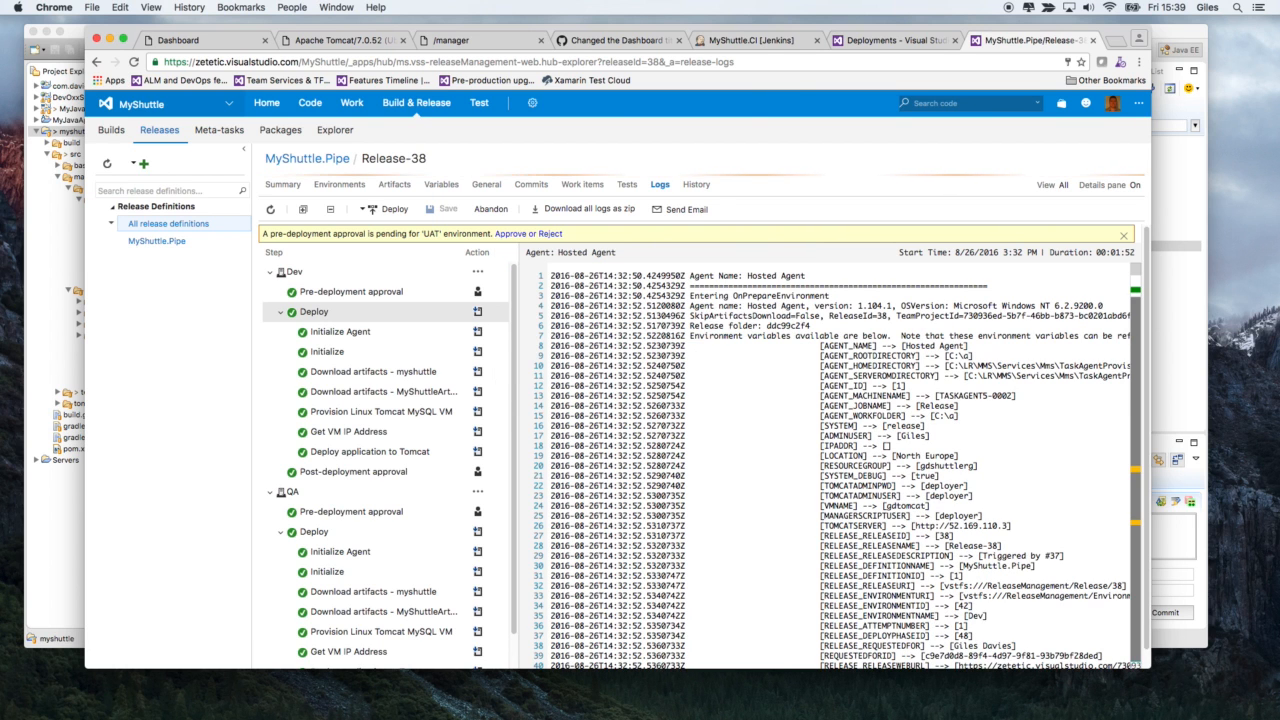
pyautogui.click(522, 234)
pyautogui.write('Approved for UAT')
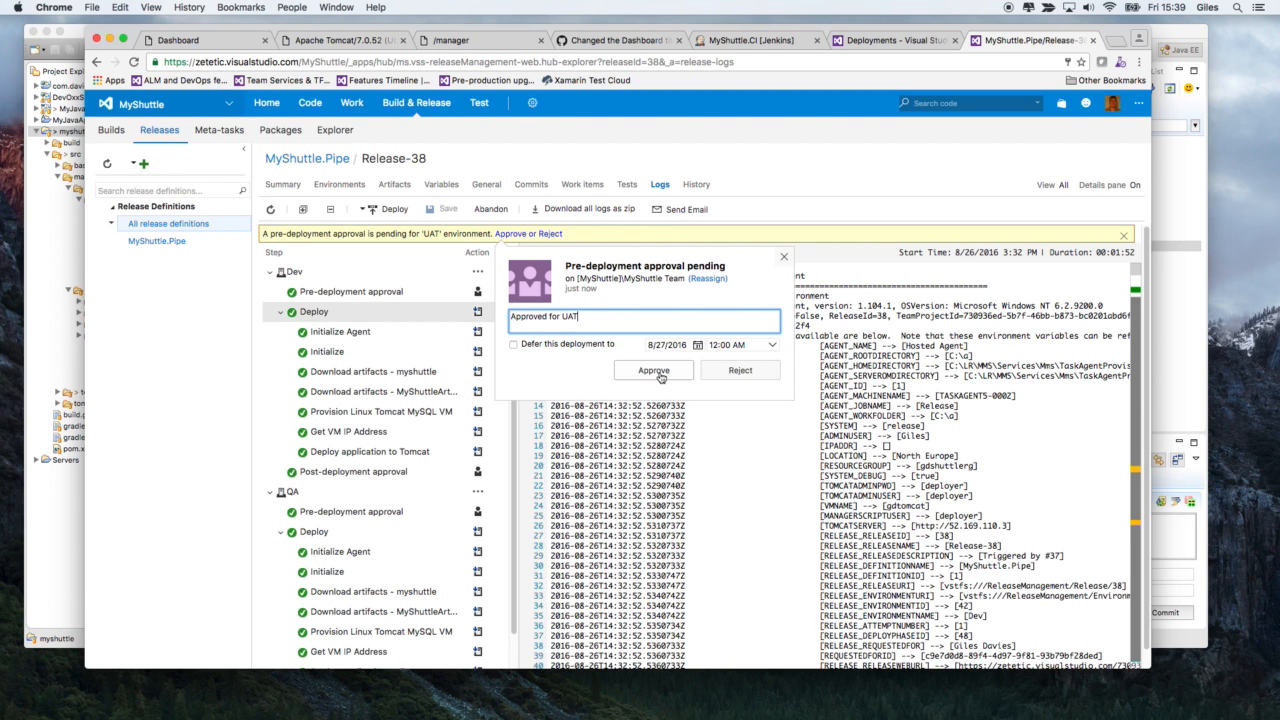
pyautogui.click(658, 374)
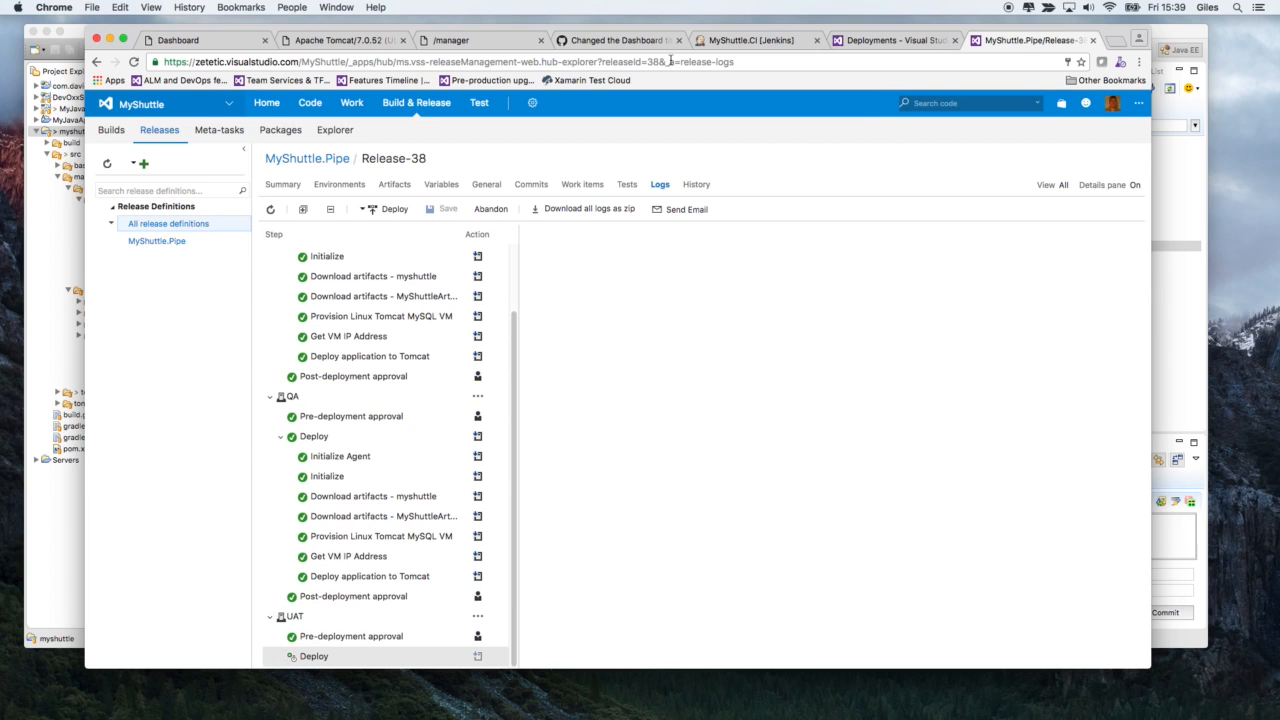
# - Refresh the Tomcat Manager application list, and load the MyShuttleQA site in place of the MyShuttleDev dashboard
pyautogui.click(450, 40)
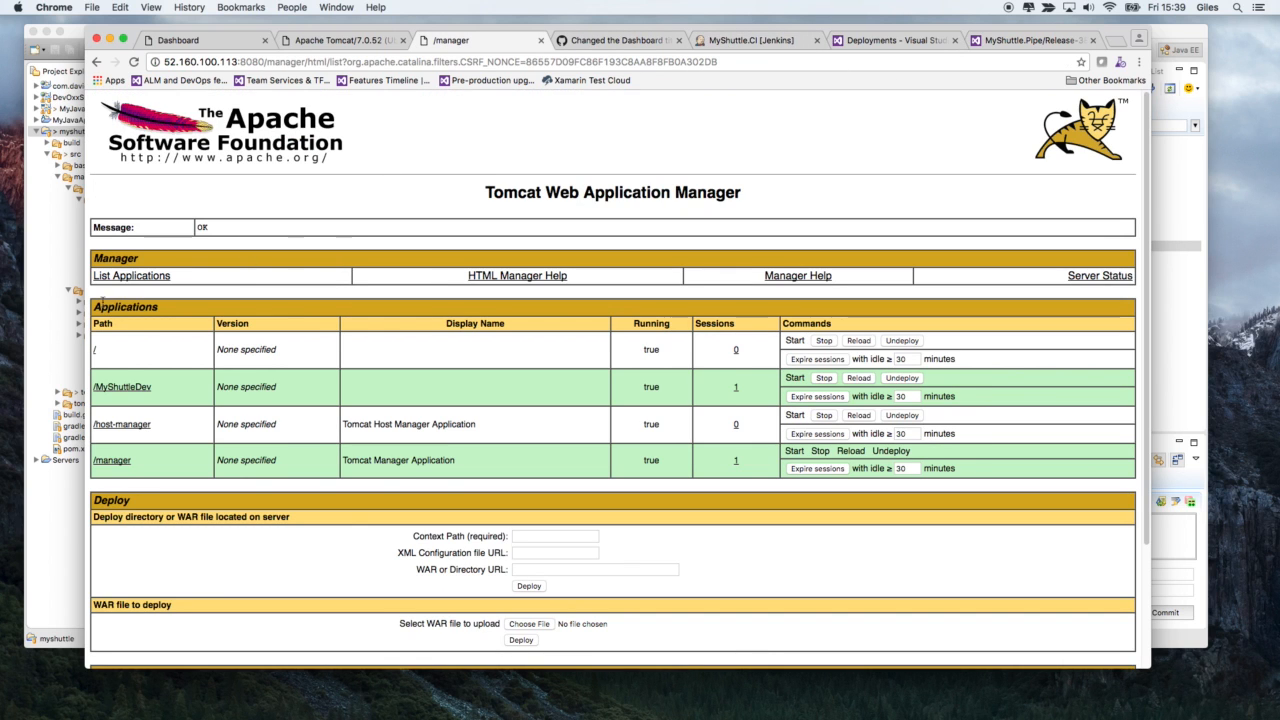
pyautogui.click(122, 277)
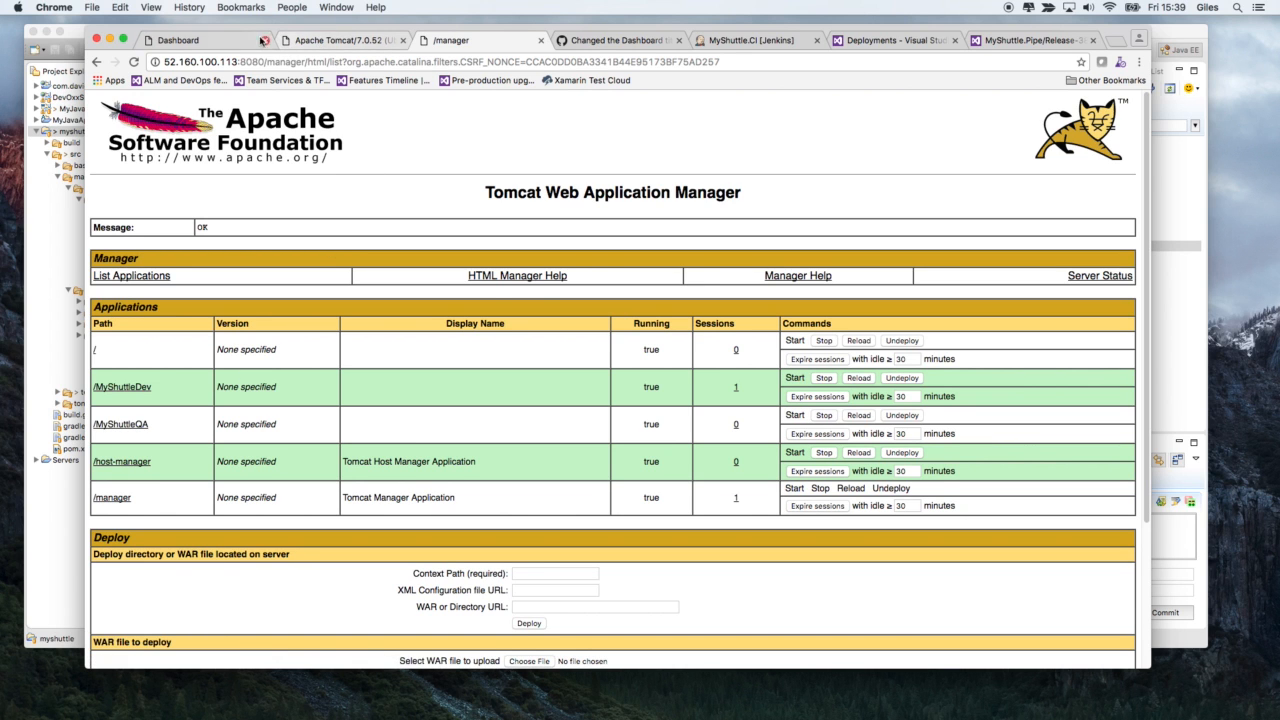
pyautogui.click(244, 41)
pyautogui.click(310, 62)
pyautogui.click(312, 62)
pyautogui.moveTo(312, 62); pyautogui.dragTo(391, 56)
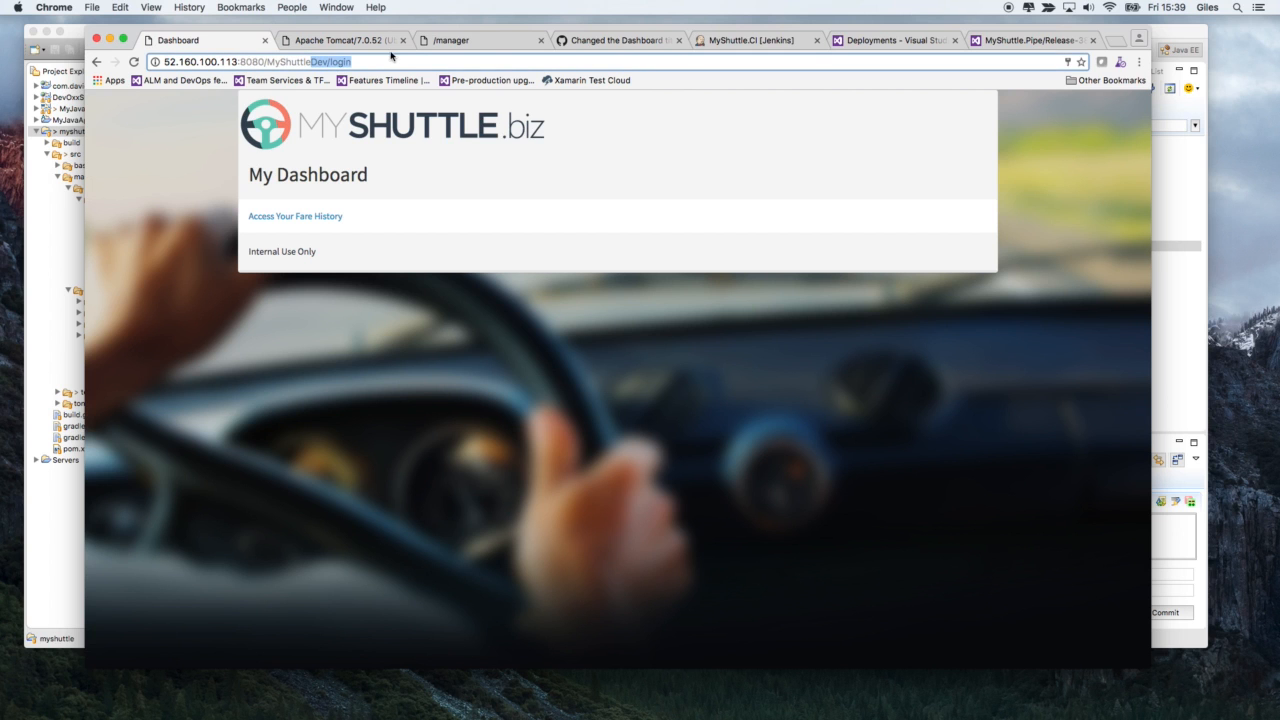
pyautogui.write('QA/')
pyautogui.press('Return')
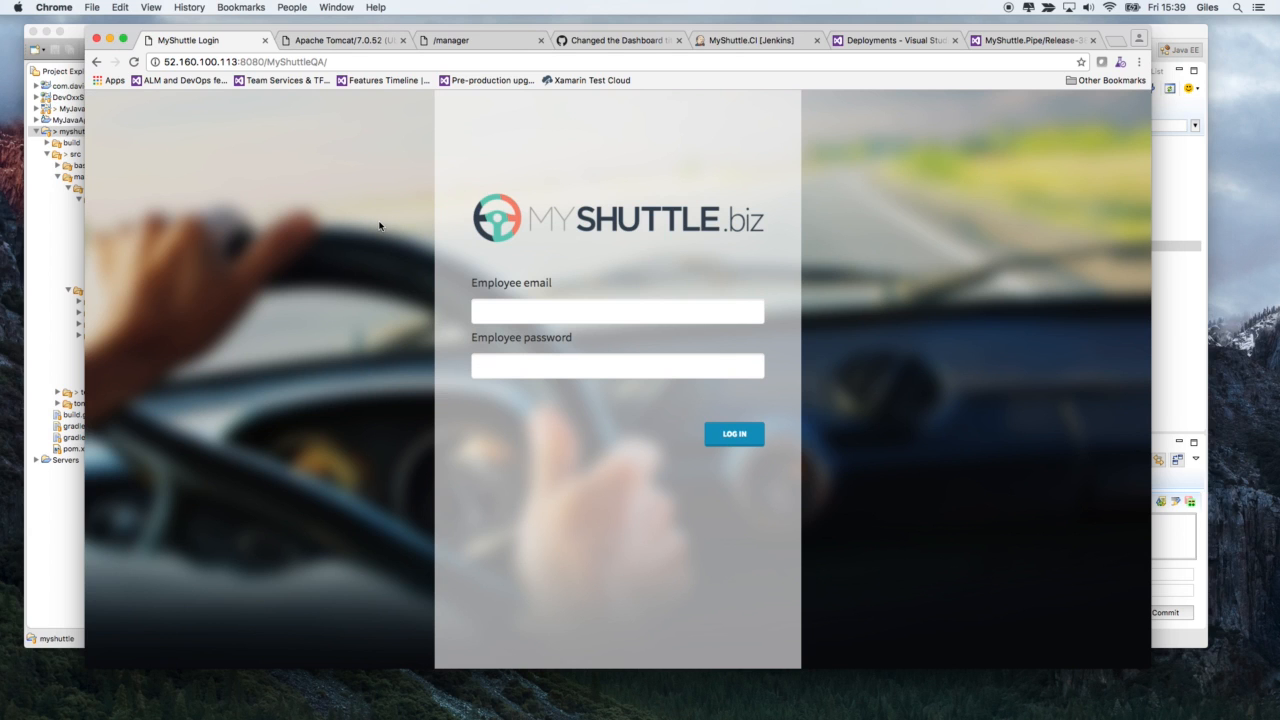
# - Log in to MyShuttleQA with the employee's username and password, view the fare history and return to the dashboard
pyautogui.click(489, 311)
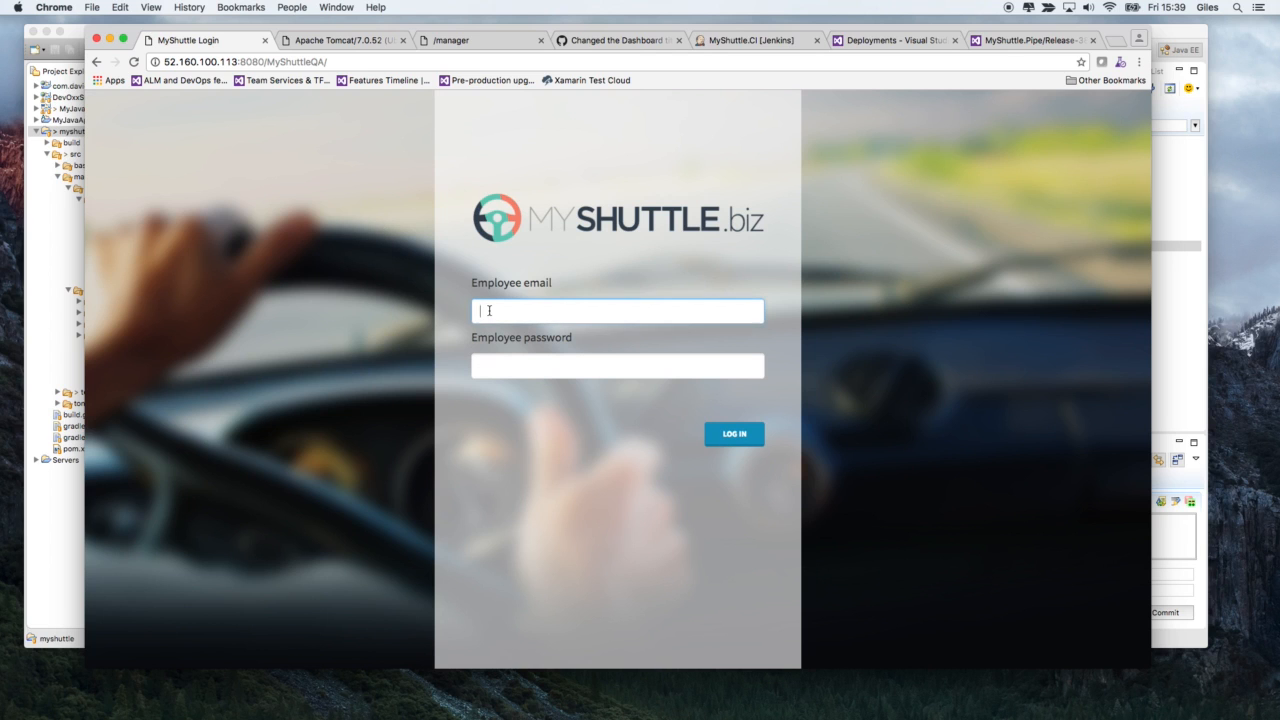
pyautogui.write('fred')
pyautogui.press('Tab')
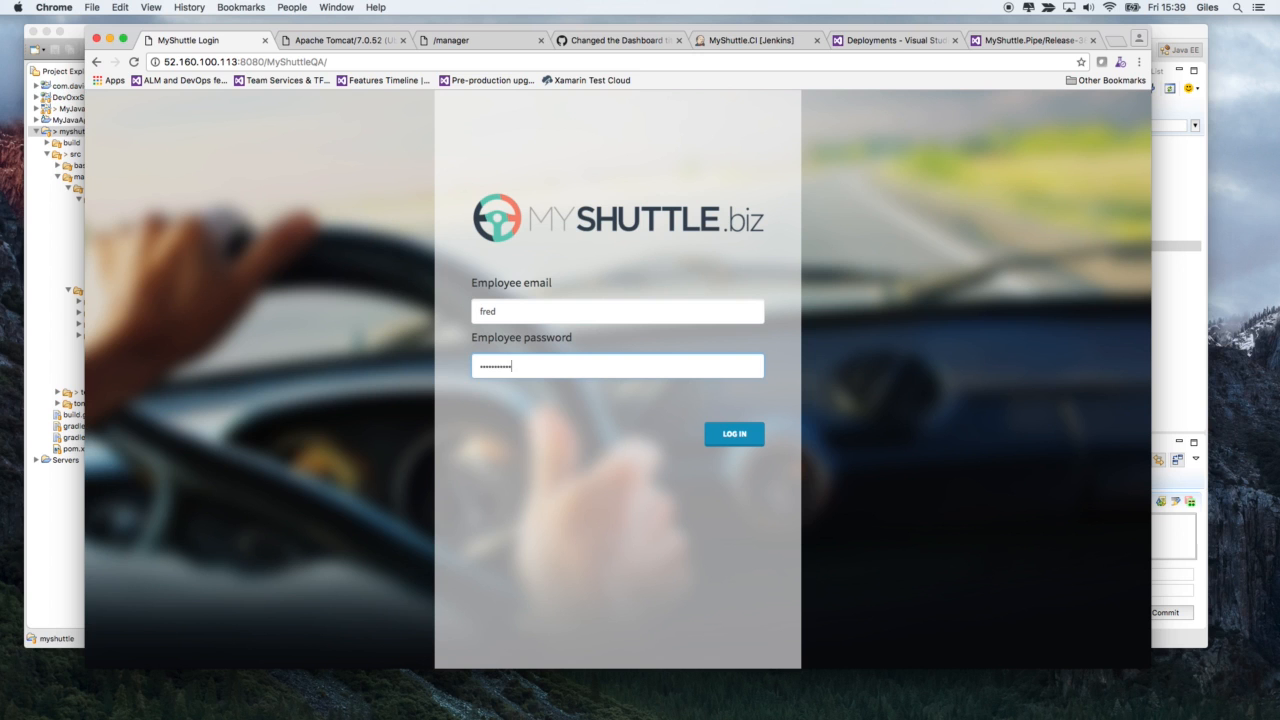
pyautogui.click(734, 433)
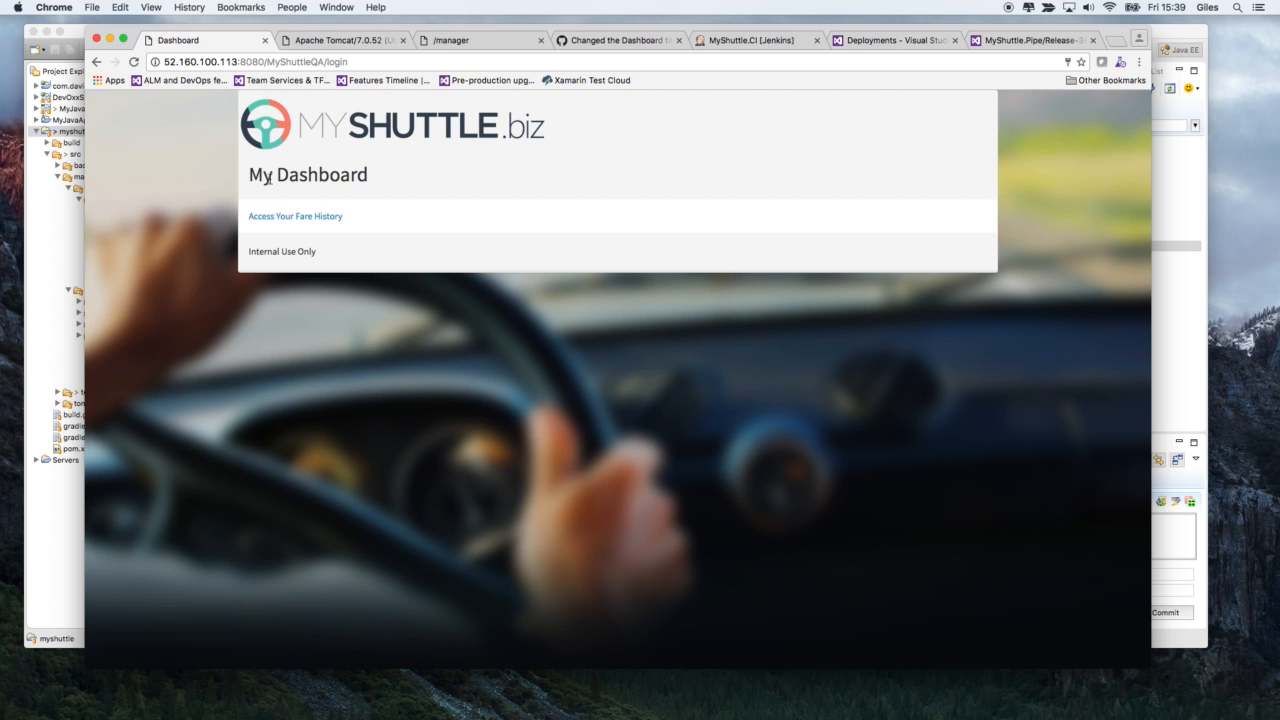
pyautogui.click(297, 217)
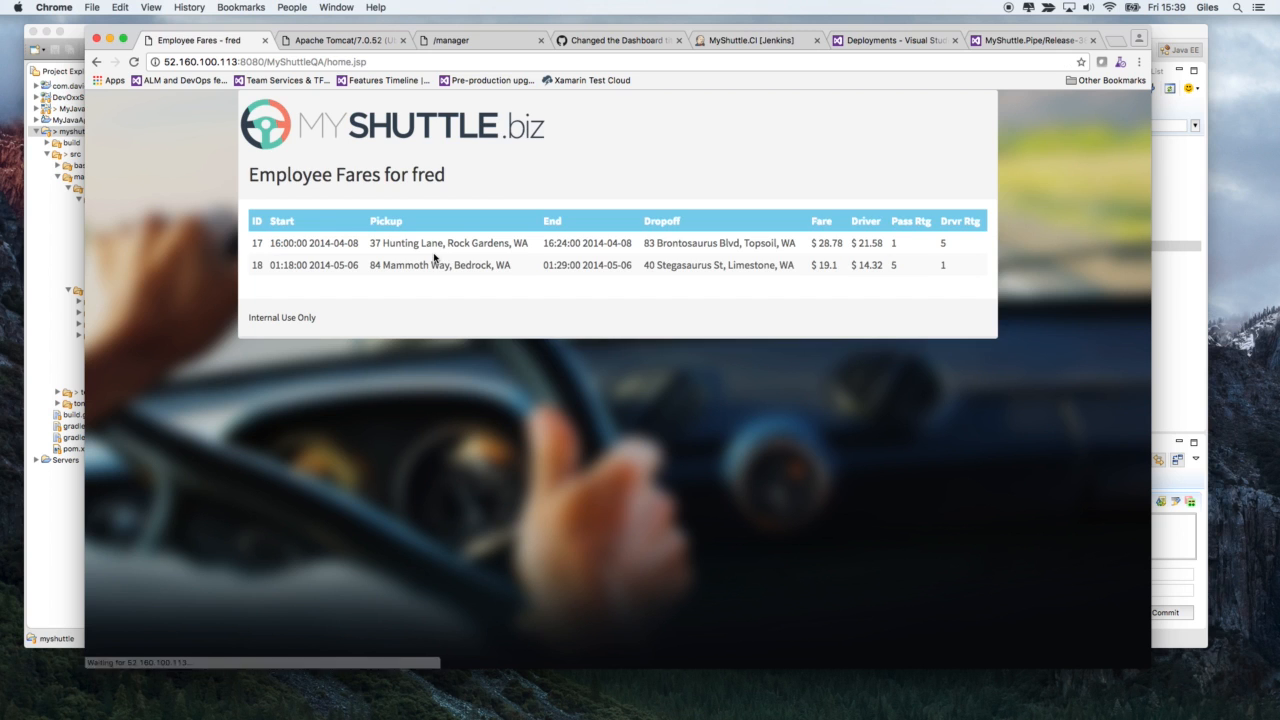
pyautogui.click(96, 61)
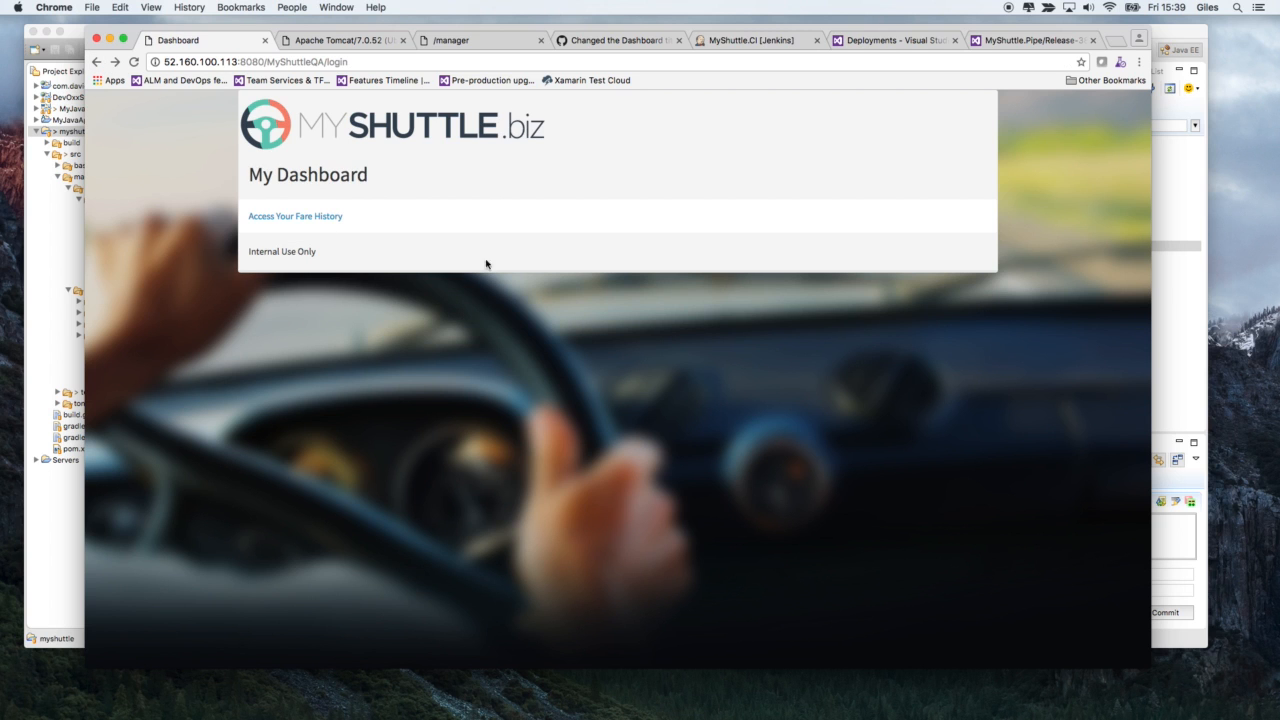
# - Return to Release-38 and open its MyShuttle.Pipe release definition for editing
pyautogui.click(1000, 40)
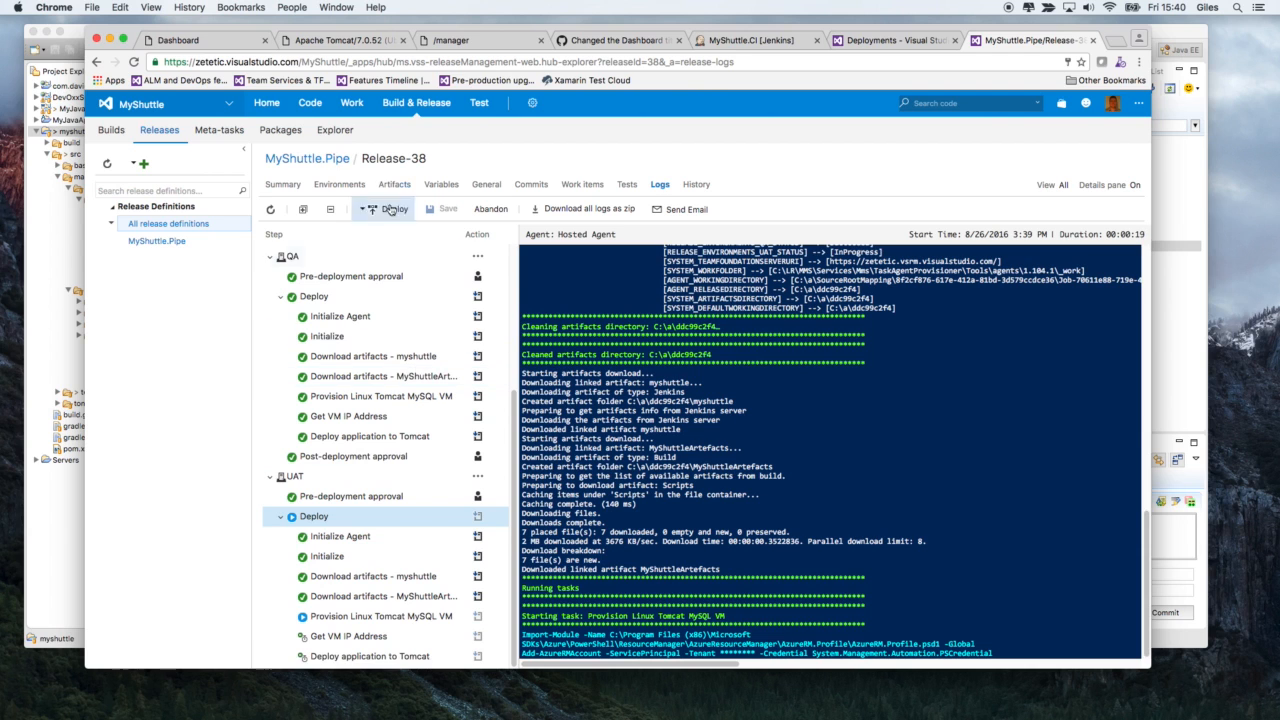
pyautogui.click(340, 162)
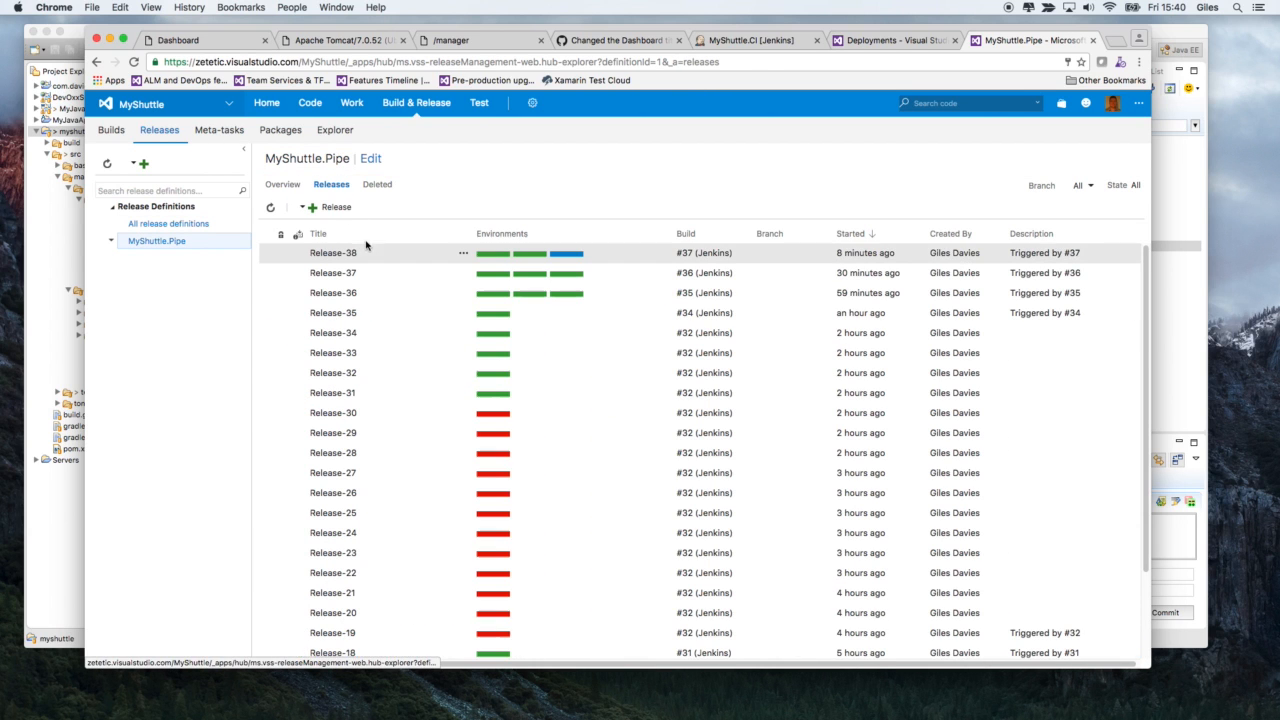
pyautogui.click(371, 160)
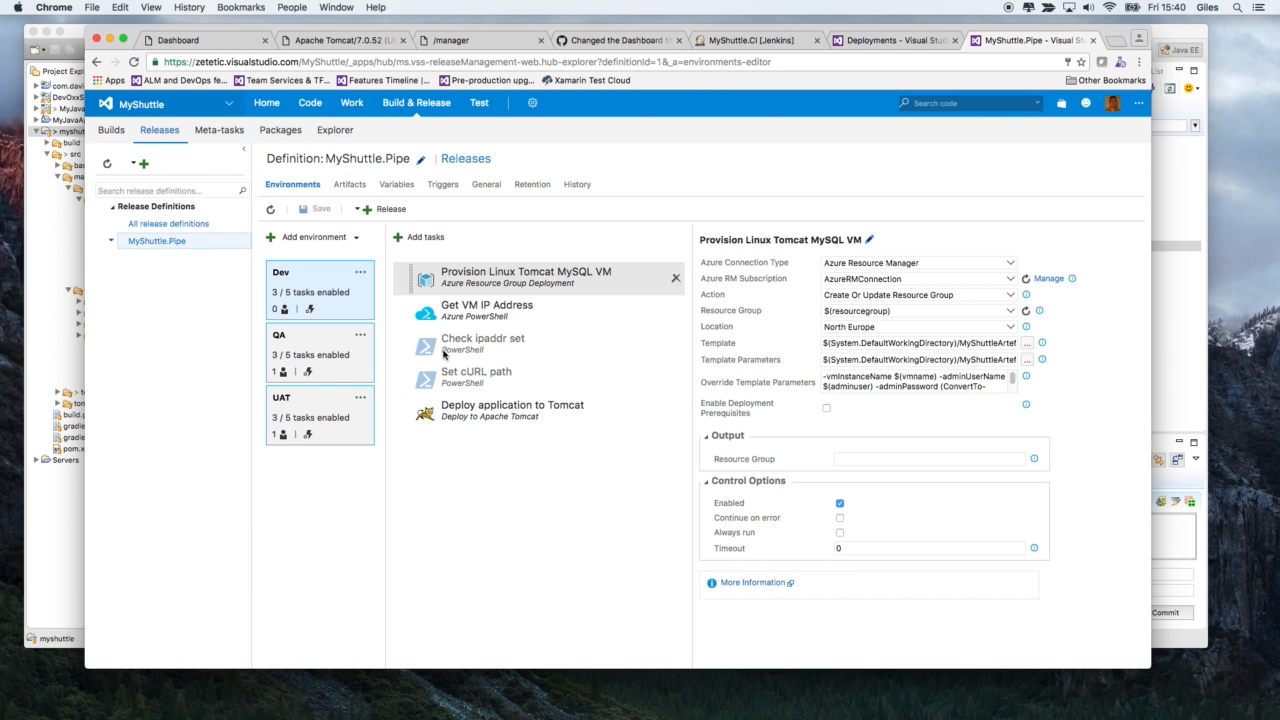
# - Open the catalogue of tasks for the Dev environment and browse the Test and Utility categories
pyautogui.click(416, 240)
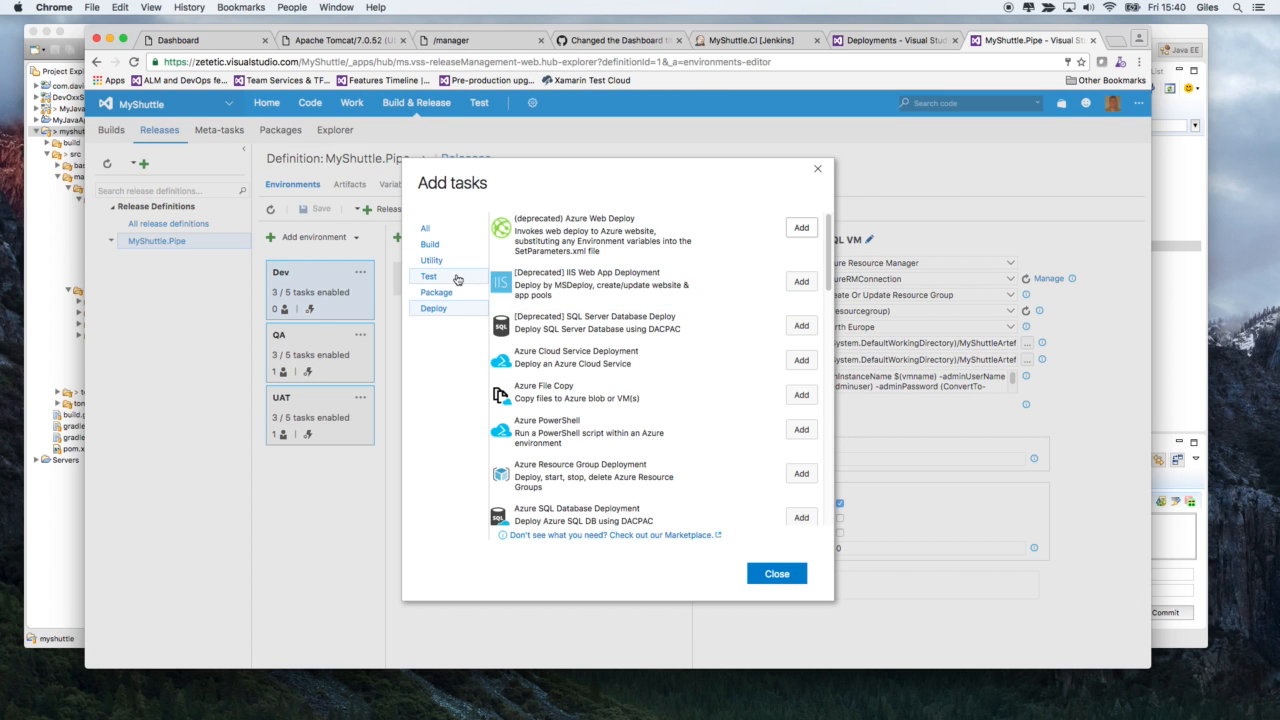
pyautogui.click(456, 282)
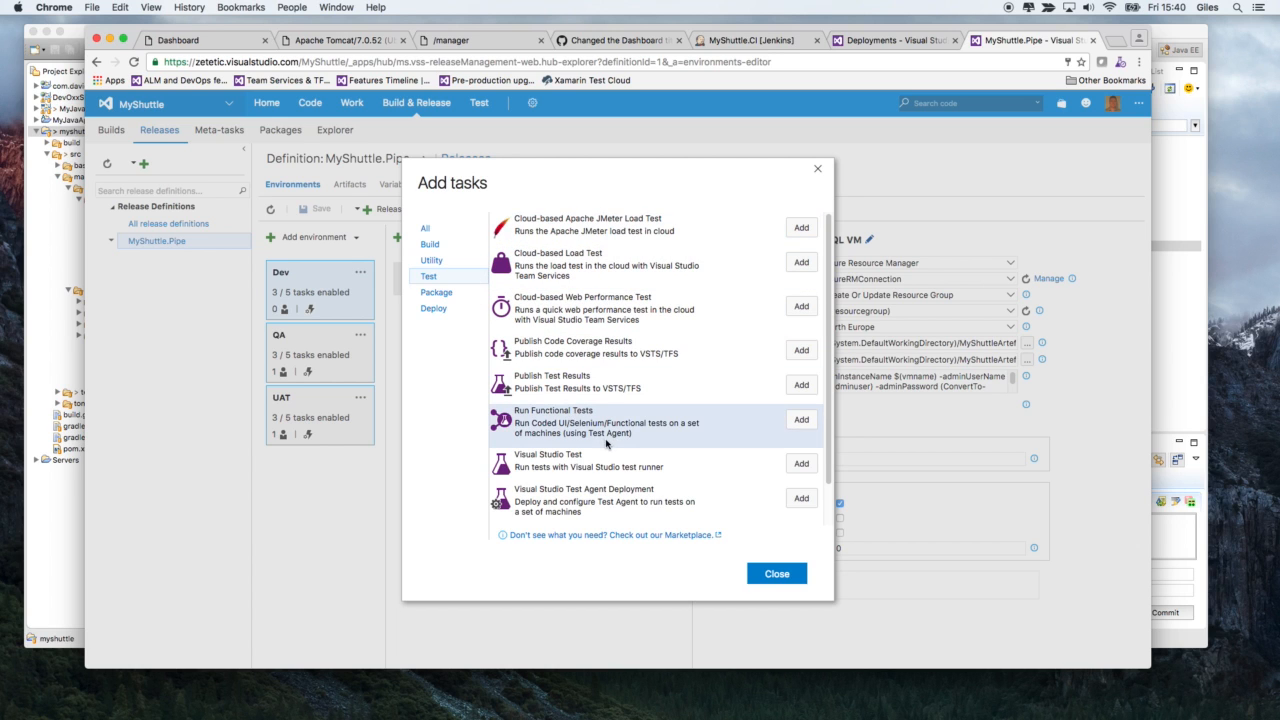
pyautogui.moveTo(571, 423)
pyautogui.mouseDown()
pyautogui.moveTo(598, 424)
pyautogui.moveTo(534, 423)
pyautogui.moveTo(563, 423)
pyautogui.mouseUp()
pyautogui.click(556, 435)
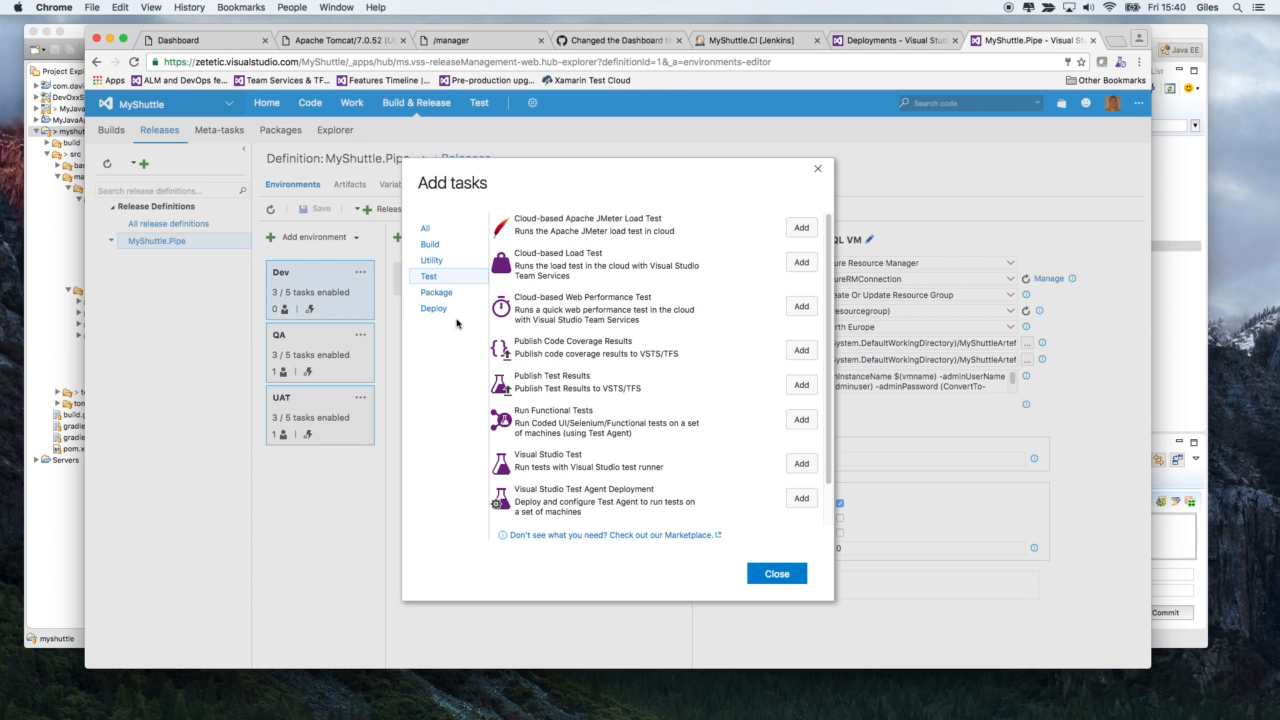
pyautogui.click(431, 260)
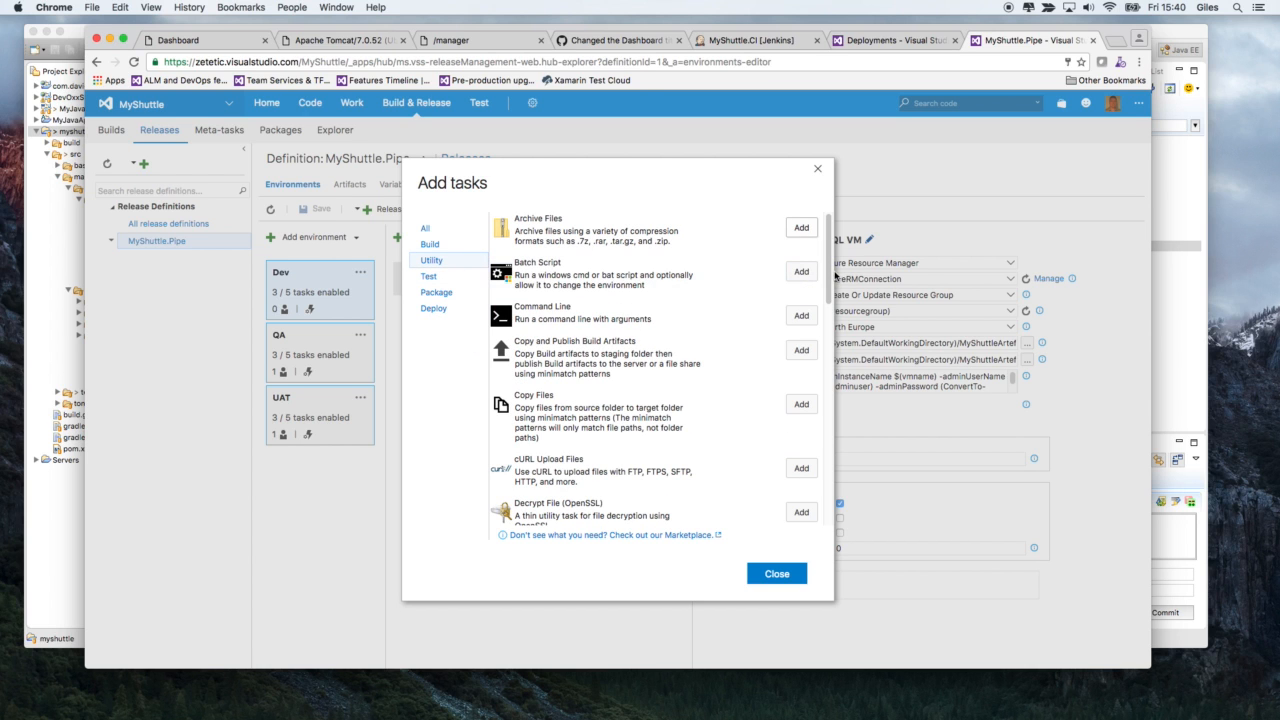
pyautogui.moveTo(824, 276); pyautogui.dragTo(822, 462)
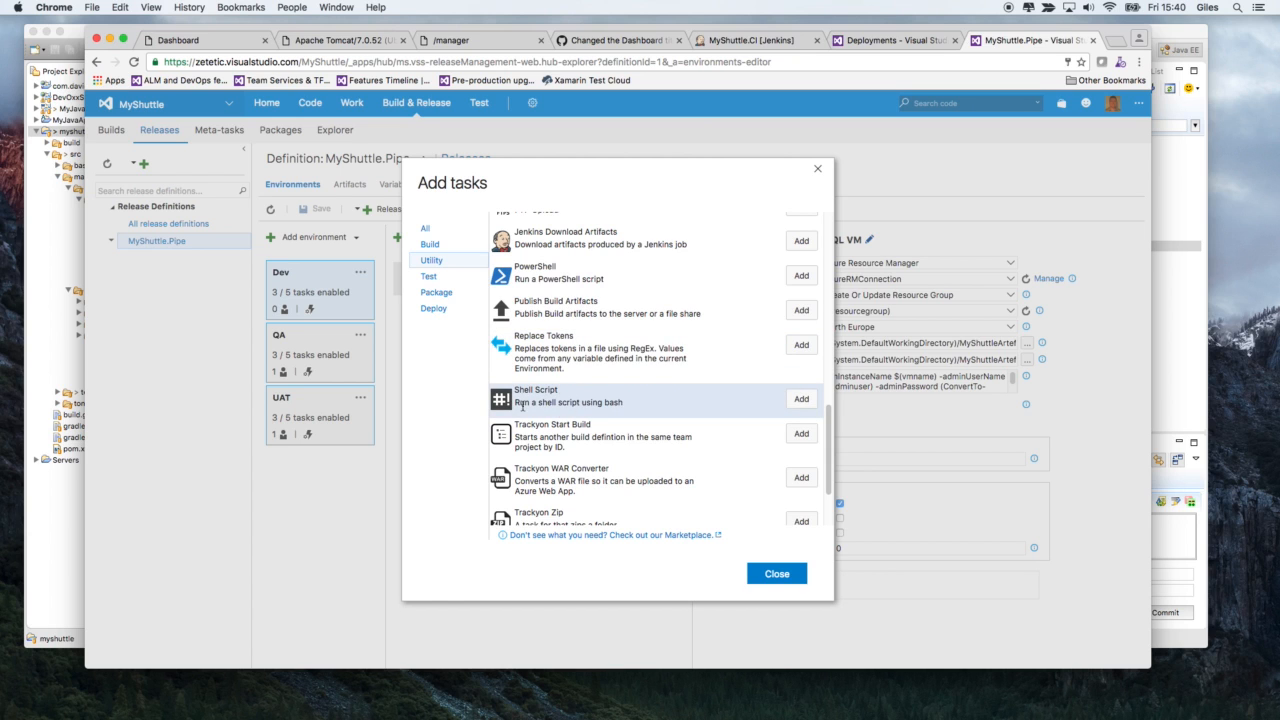
# - Look through the Build category of release tasks as far as Jenkins Queue Job and Maven, and close the catalogue without adding any
pyautogui.click(440, 247)
pyautogui.scroll(-1, 829, 292)
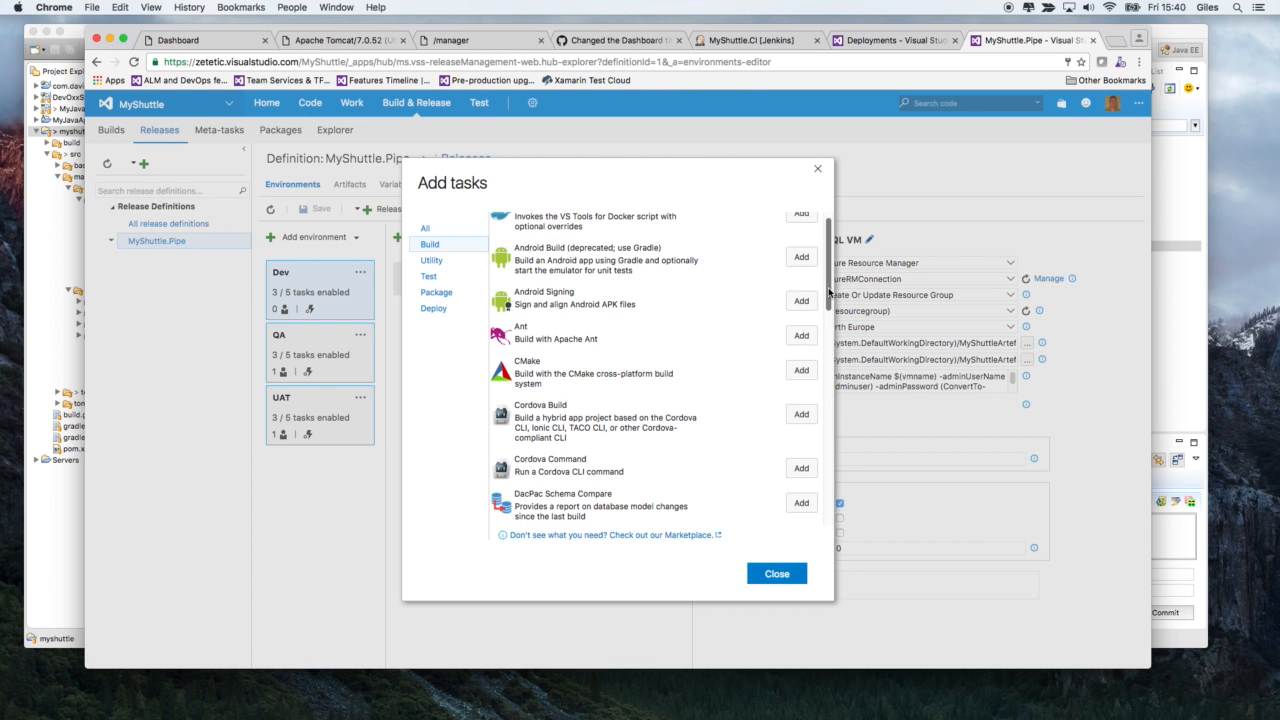
pyautogui.scroll(1, 829, 292)
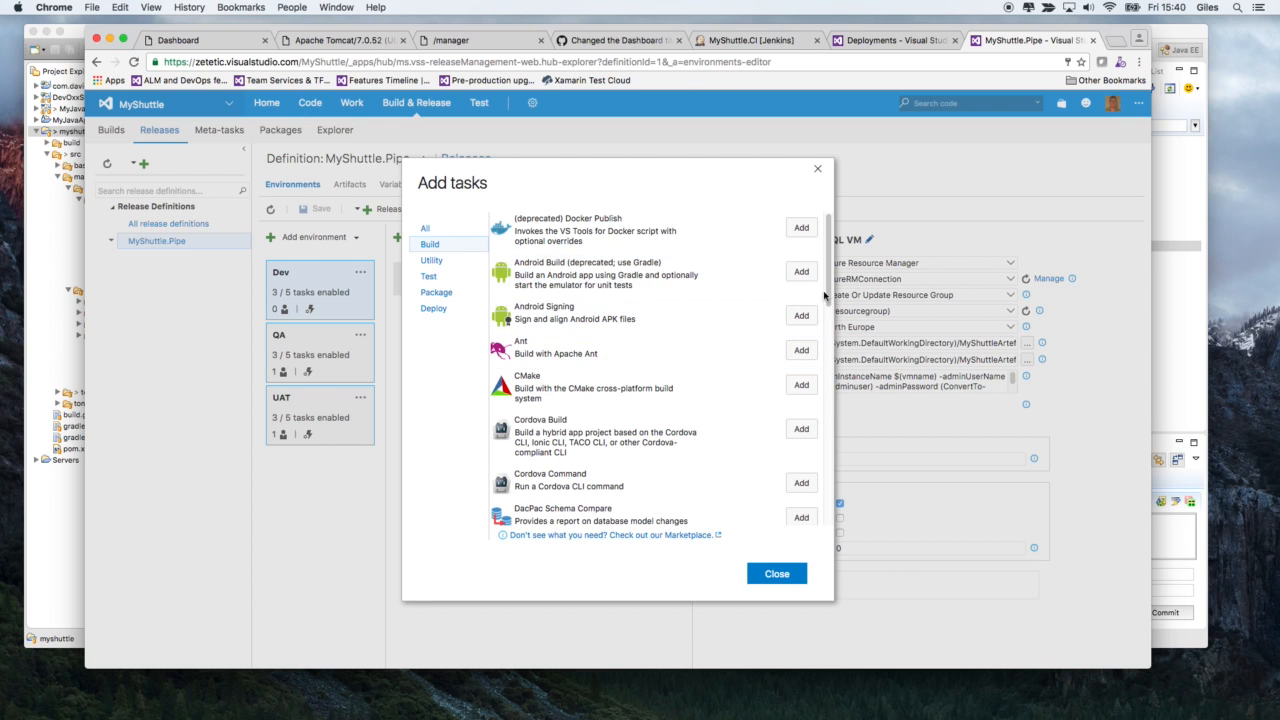
pyautogui.scroll(-3, 829, 327)
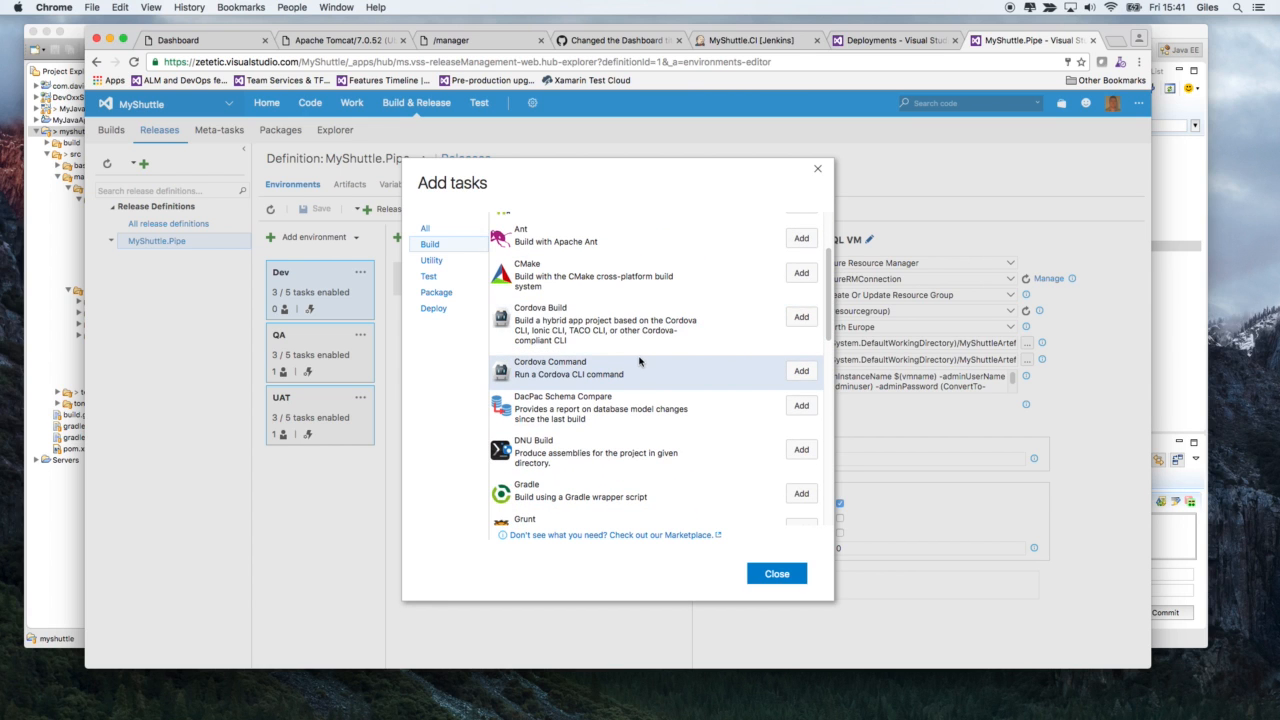
pyautogui.moveTo(824, 329); pyautogui.dragTo(825, 408)
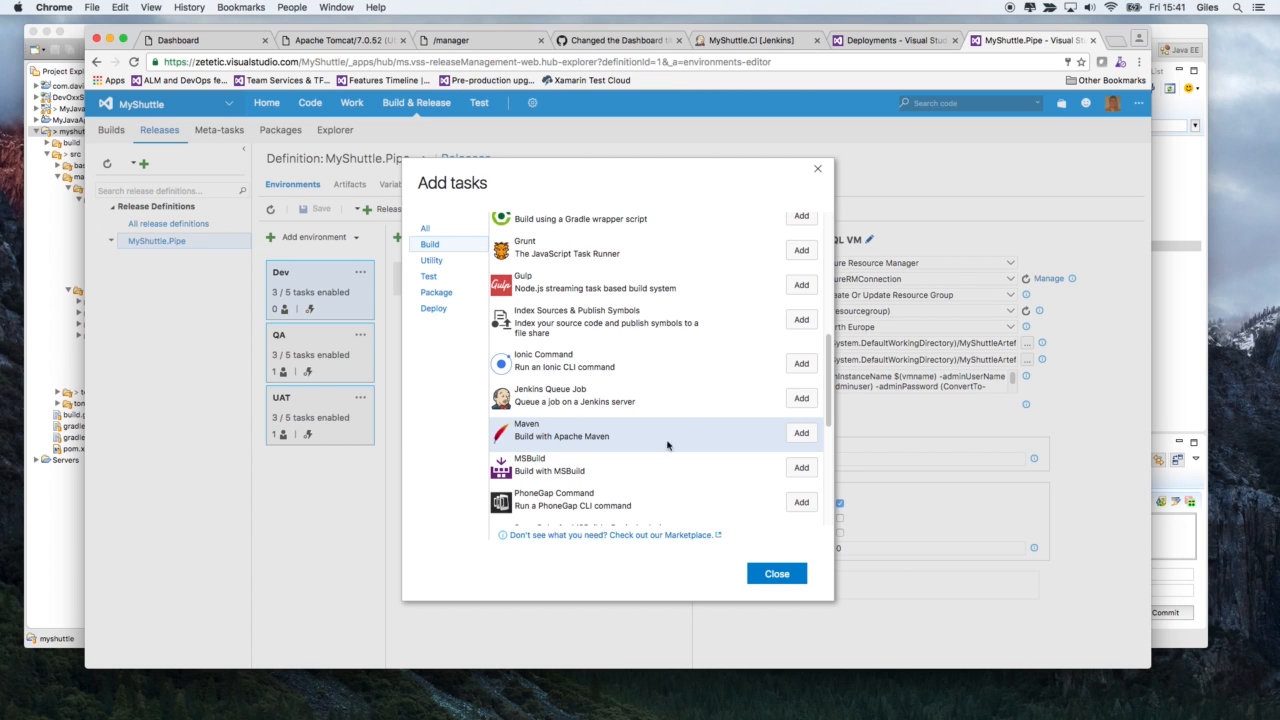
pyautogui.click(784, 573)
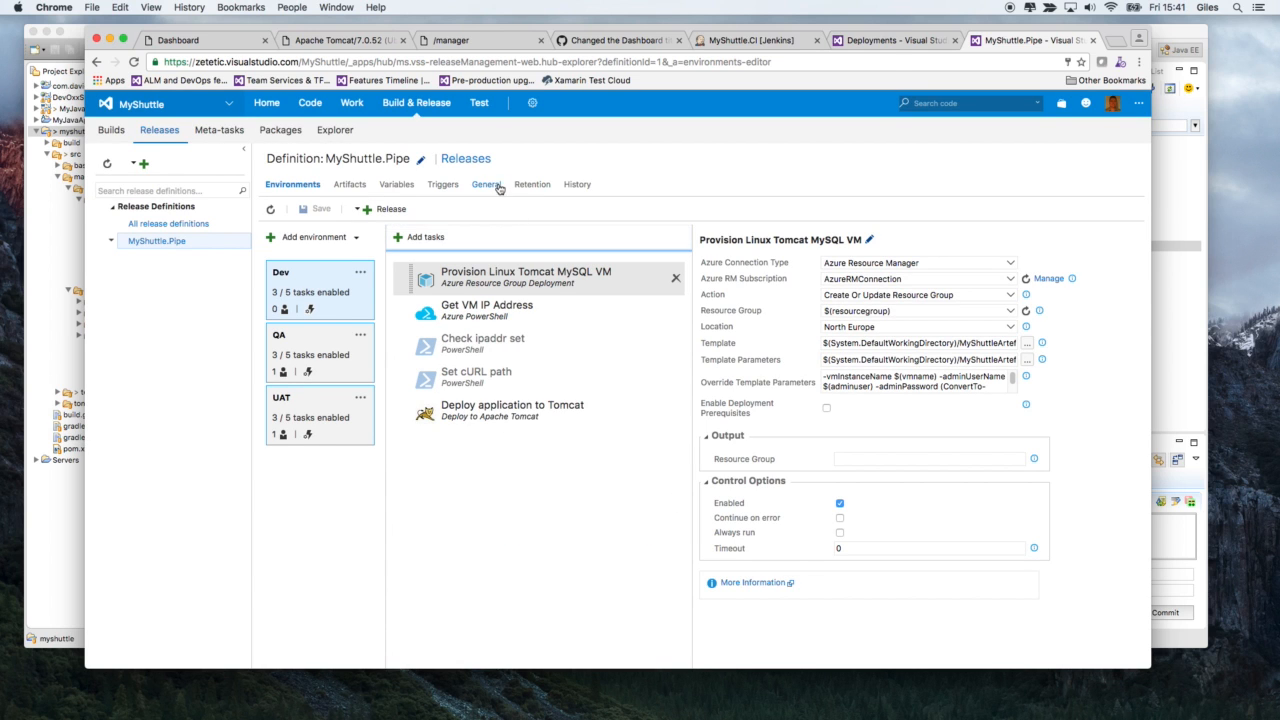
# - Switch to the Deployments dashboard and refresh it to check the Release-38 environment statuses
pyautogui.click(891, 42)
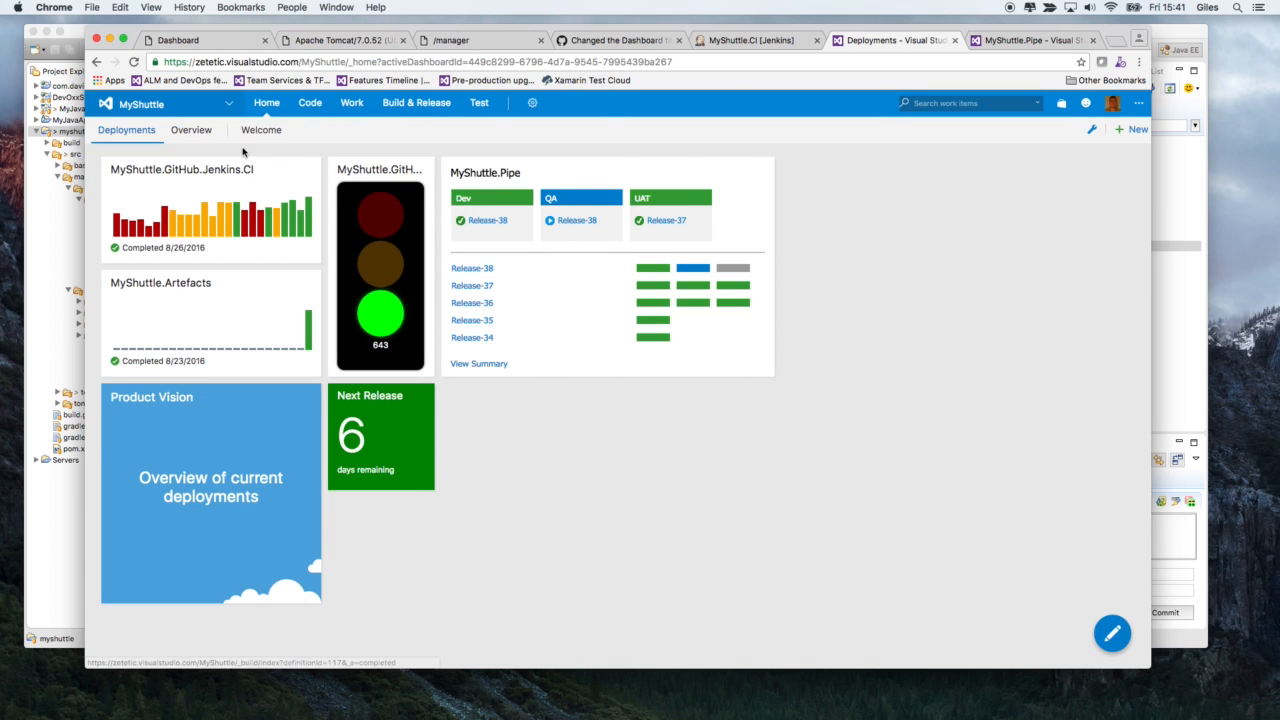
pyautogui.click(135, 62)
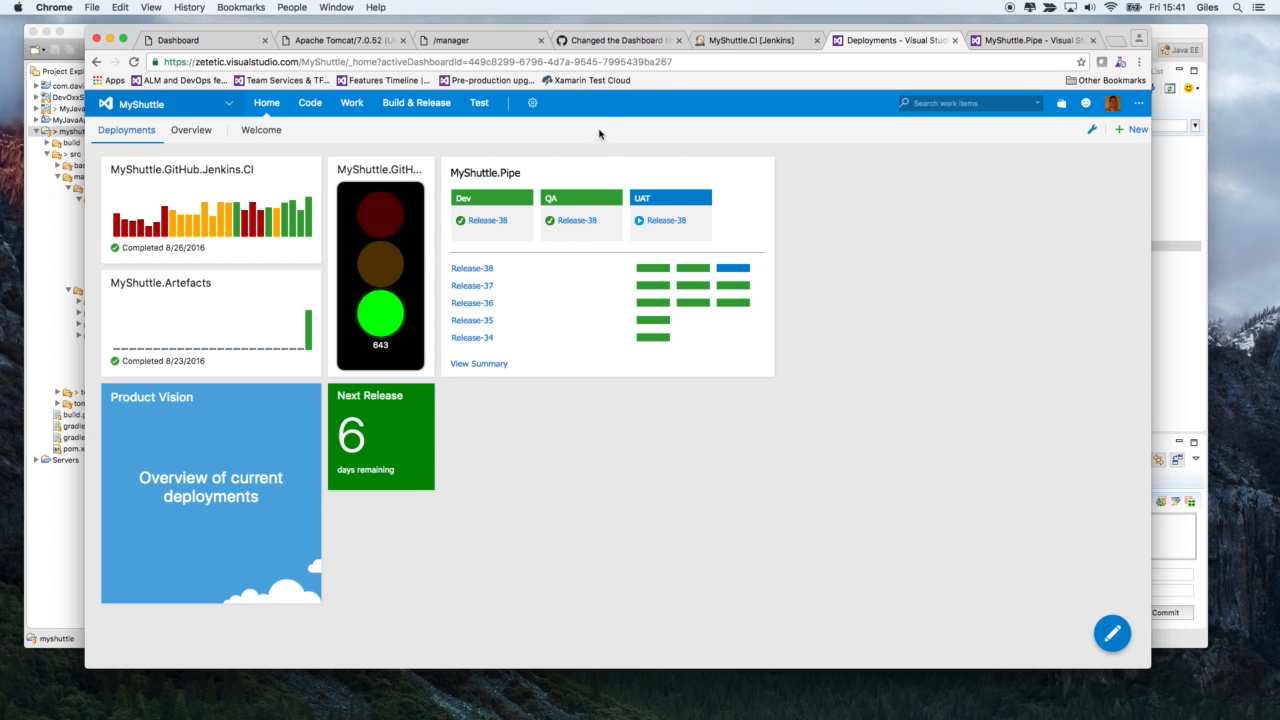
# - Show the artifacts of the MyShuttle.Pipe definition, review the source types available for linking a new artifact source, and cancel
pyautogui.click(980, 42)
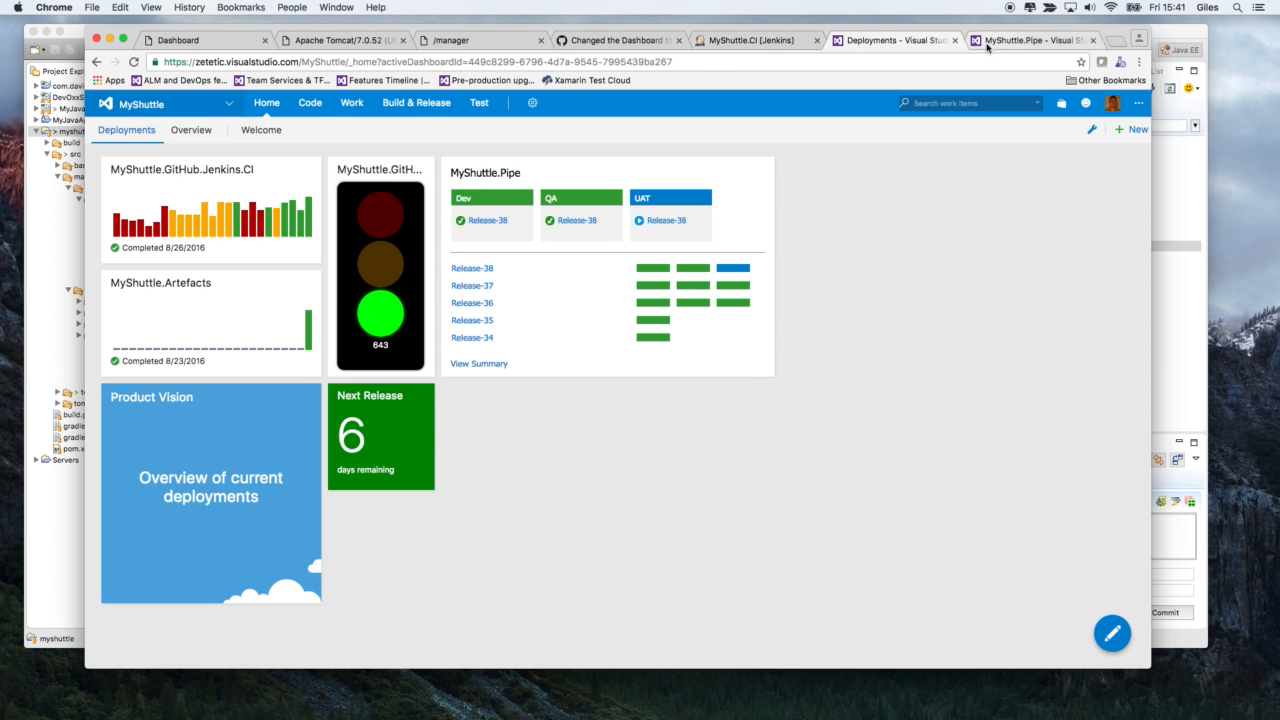
pyautogui.click(350, 188)
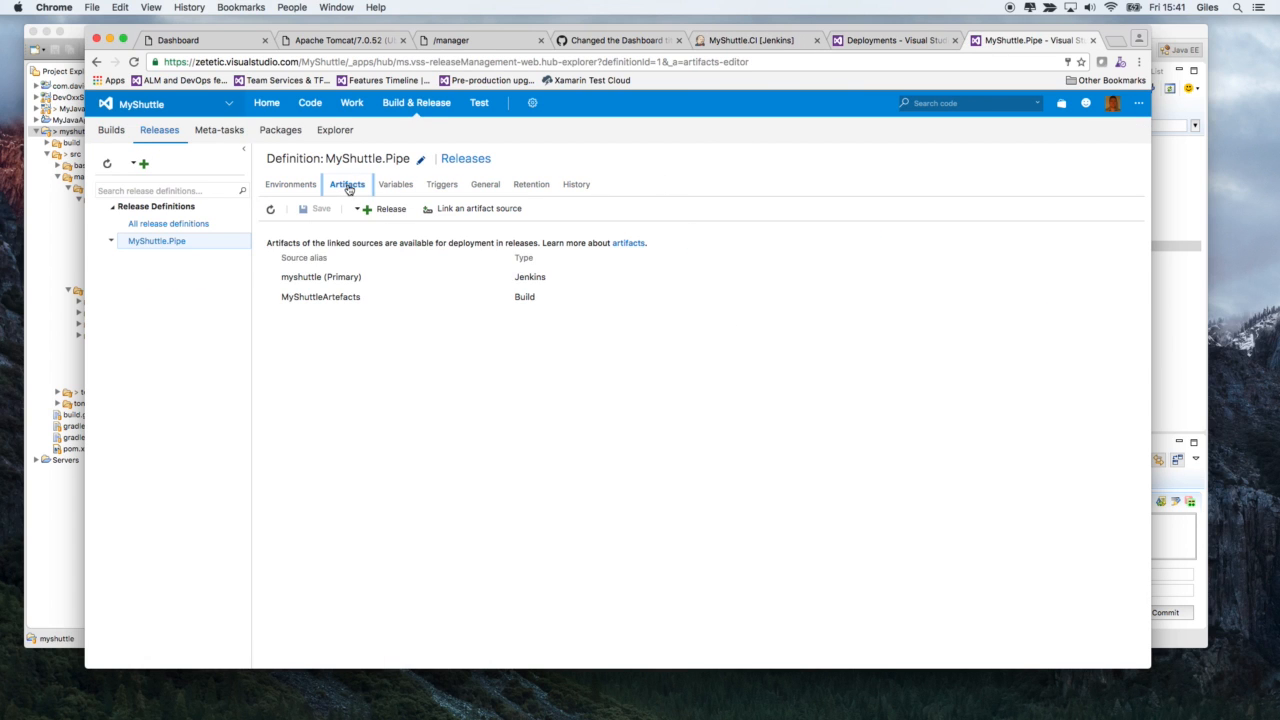
pyautogui.moveTo(500, 278)
pyautogui.click(479, 208)
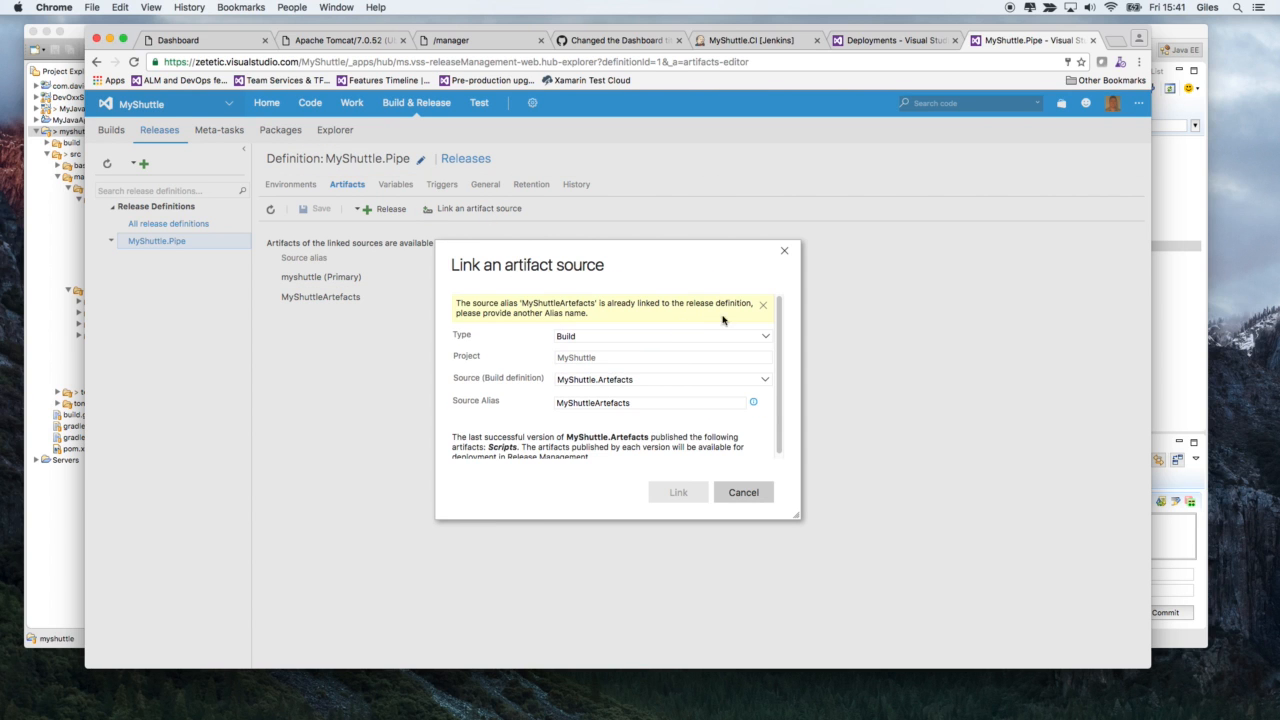
pyautogui.click(765, 337)
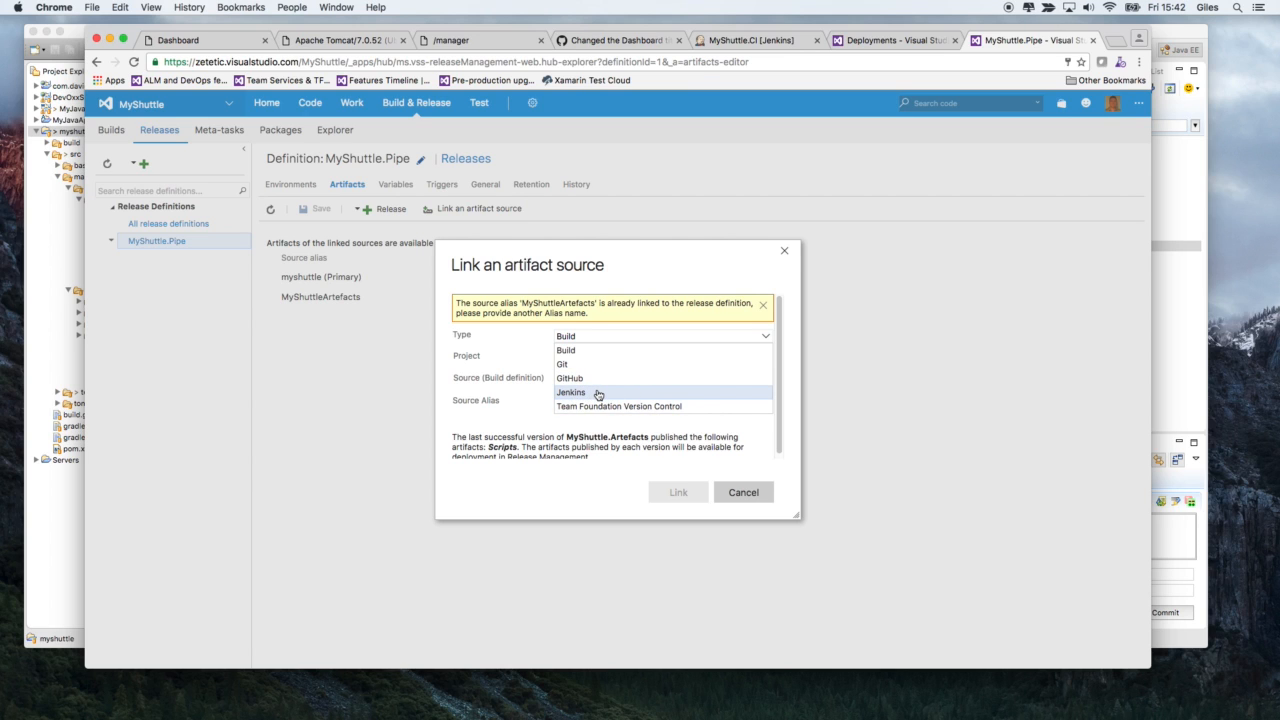
pyautogui.click(743, 492)
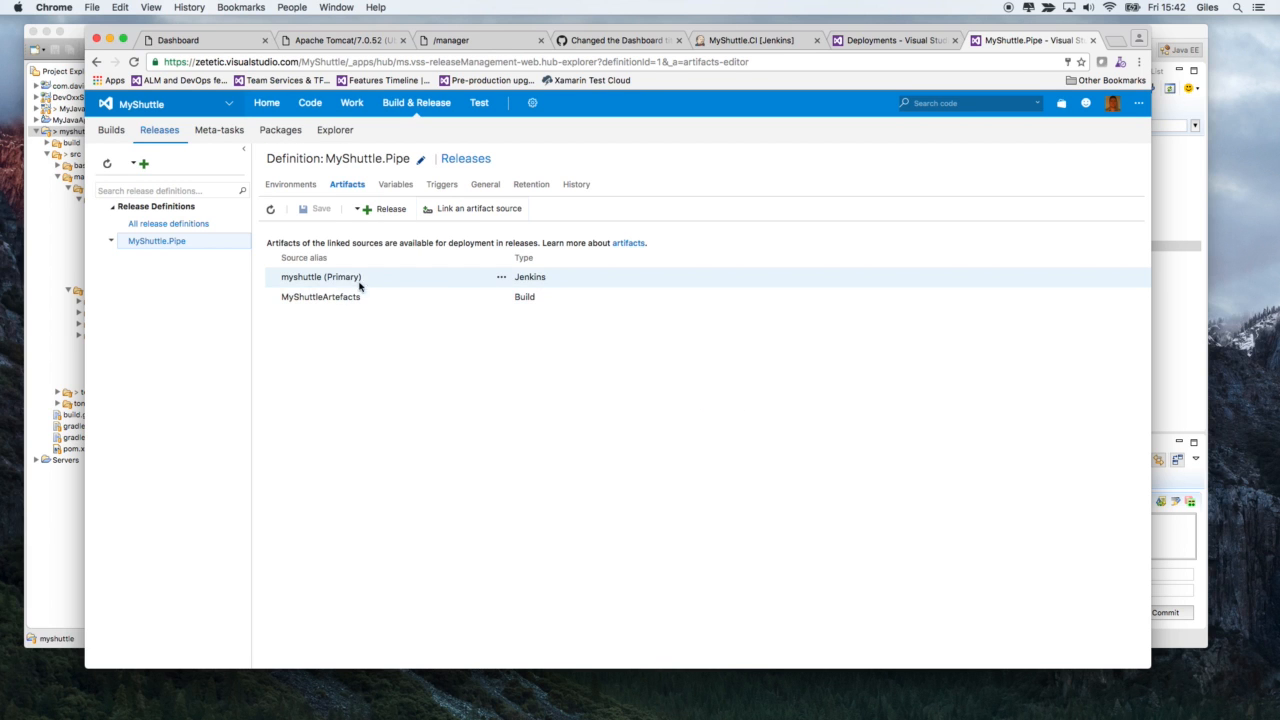
# - View the settings of the primary myshuttle Jenkins artifact source and close them without saving
pyautogui.click(501, 277)
pyautogui.click(532, 302)
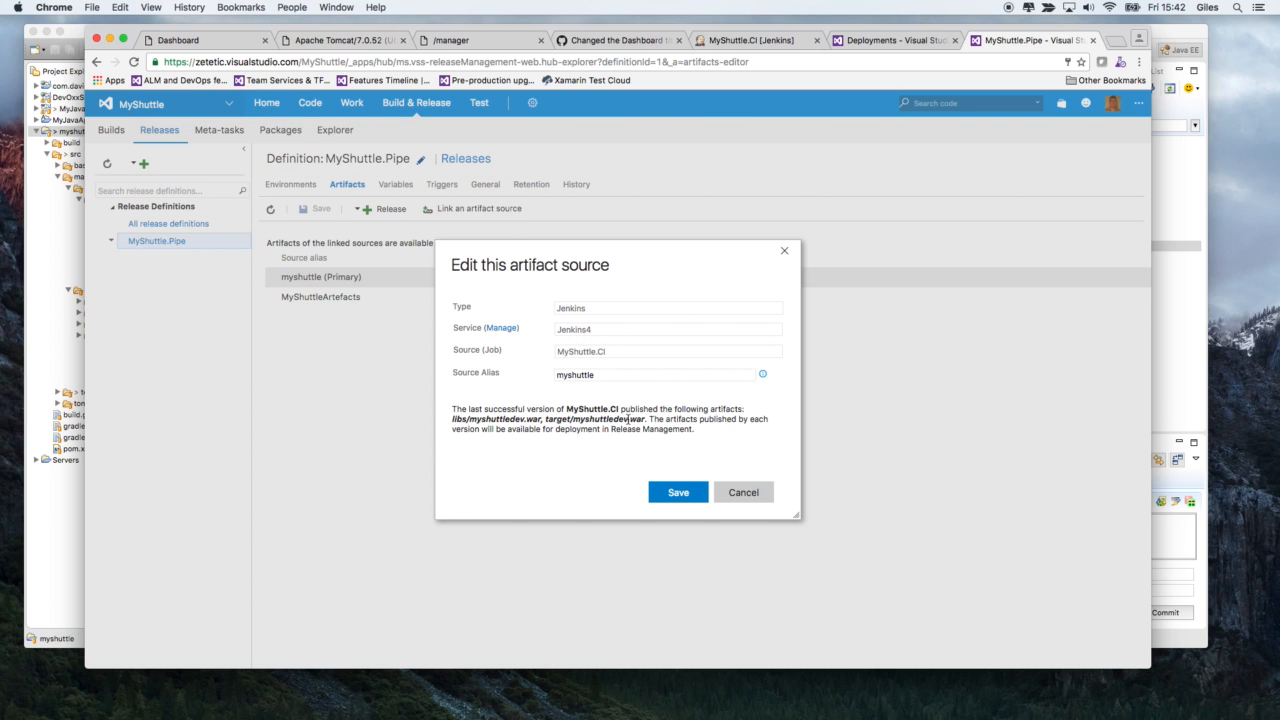
pyautogui.click(743, 492)
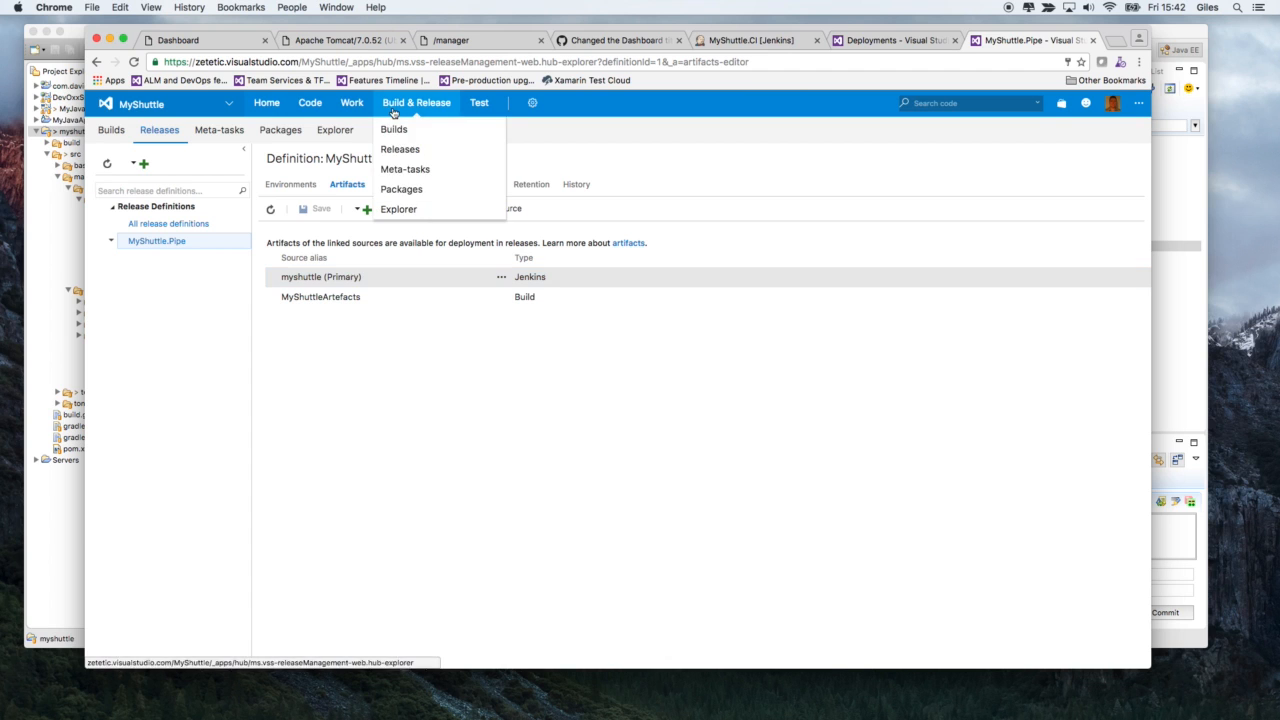
# - Open the MyShuttle.GitHub.Jenkins.CI build definition for editing to examine its Queue Jenkins Job step
pyautogui.click(397, 129)
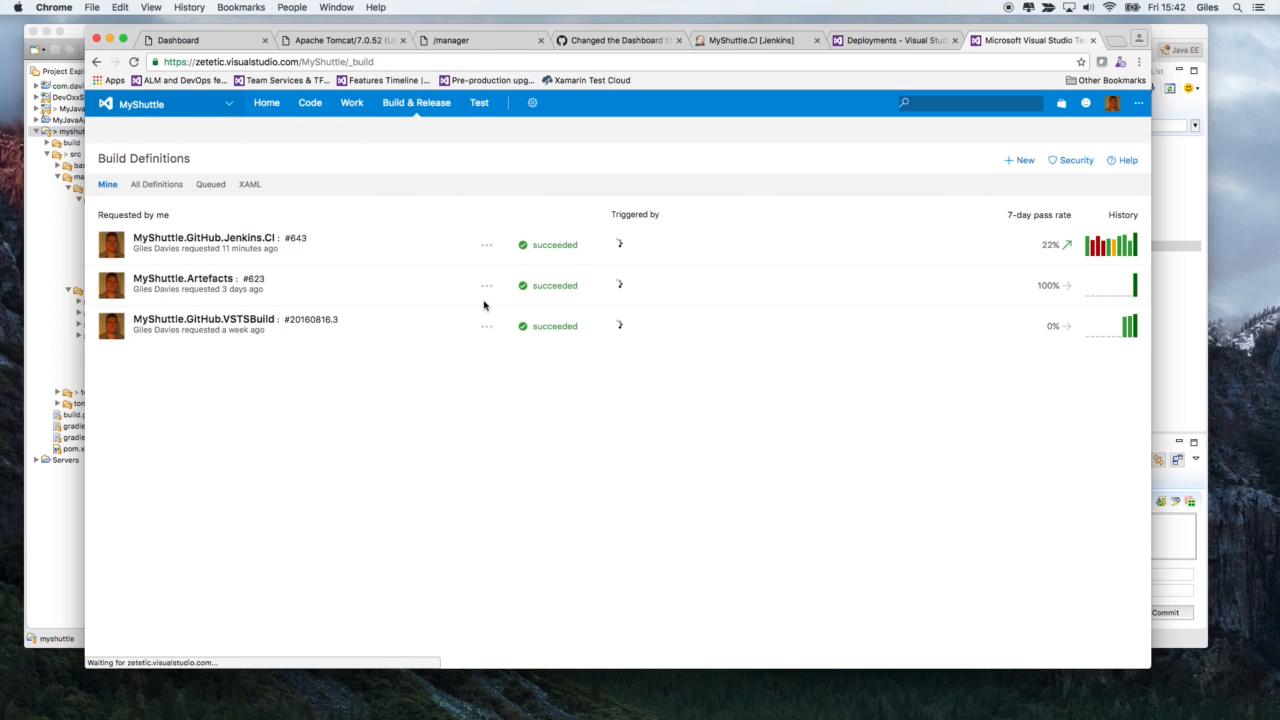
pyautogui.click(272, 242)
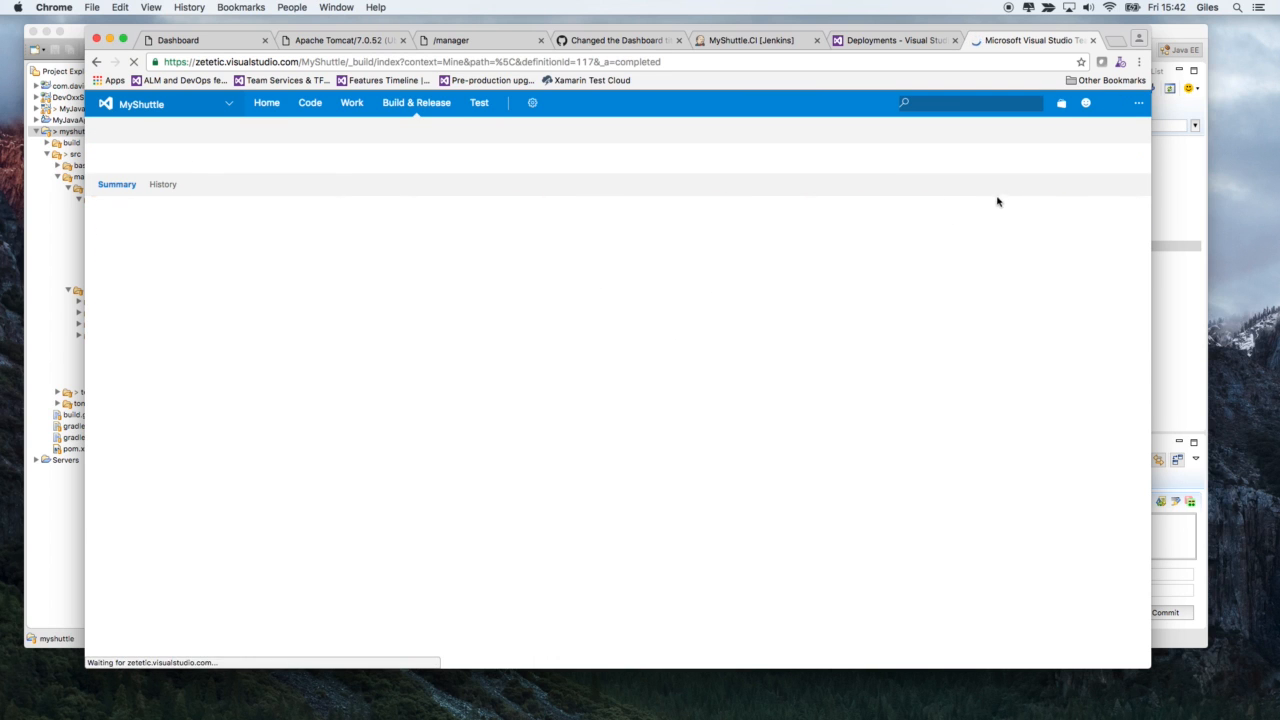
pyautogui.click(1018, 166)
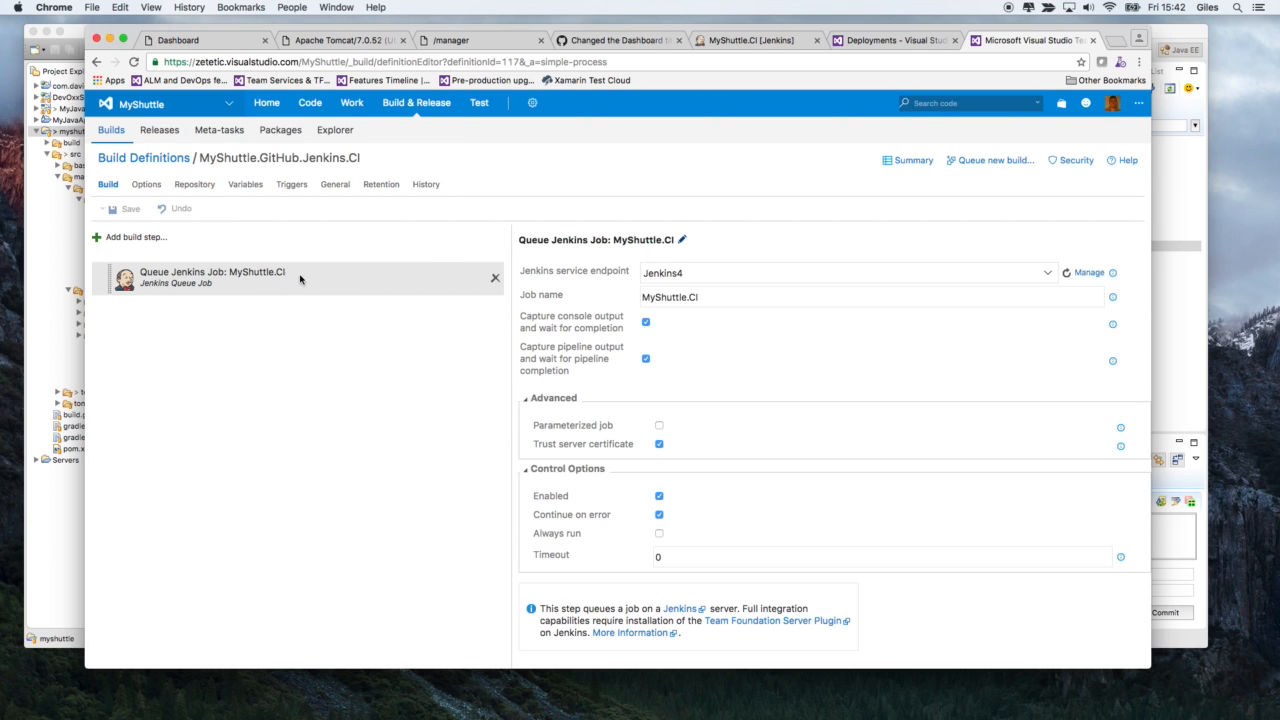
# - Browse the Build tasks available as build steps down to Jenkins Queue Job, and close the list without adding any
pyautogui.click(157, 244)
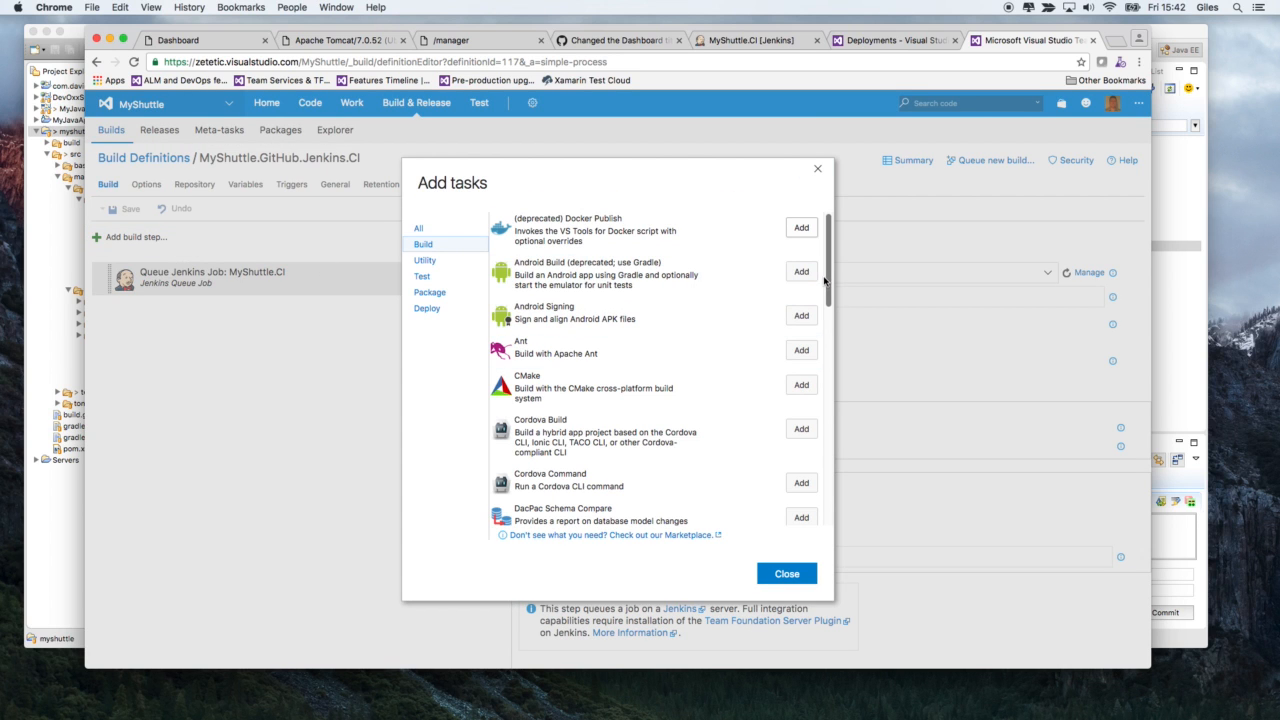
pyautogui.scroll(-2, 640, 290)
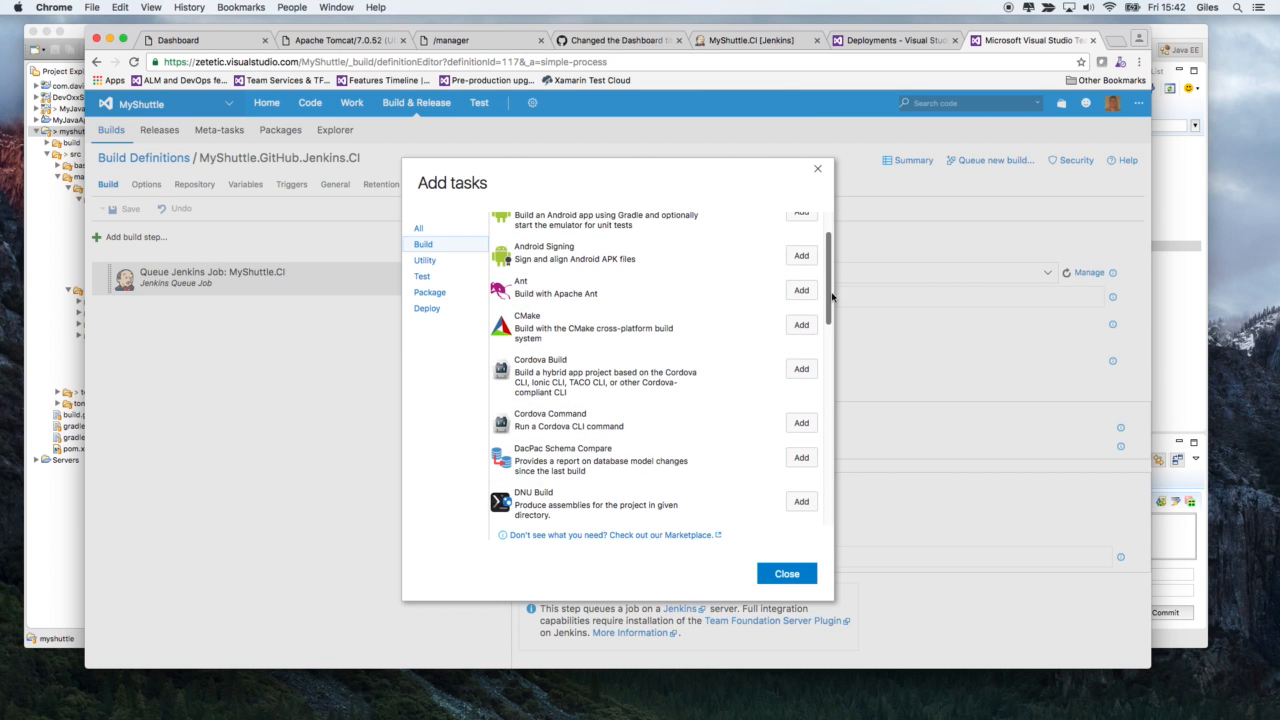
pyautogui.scroll(-1, 831, 304)
pyautogui.moveTo(831, 304); pyautogui.dragTo(829, 366)
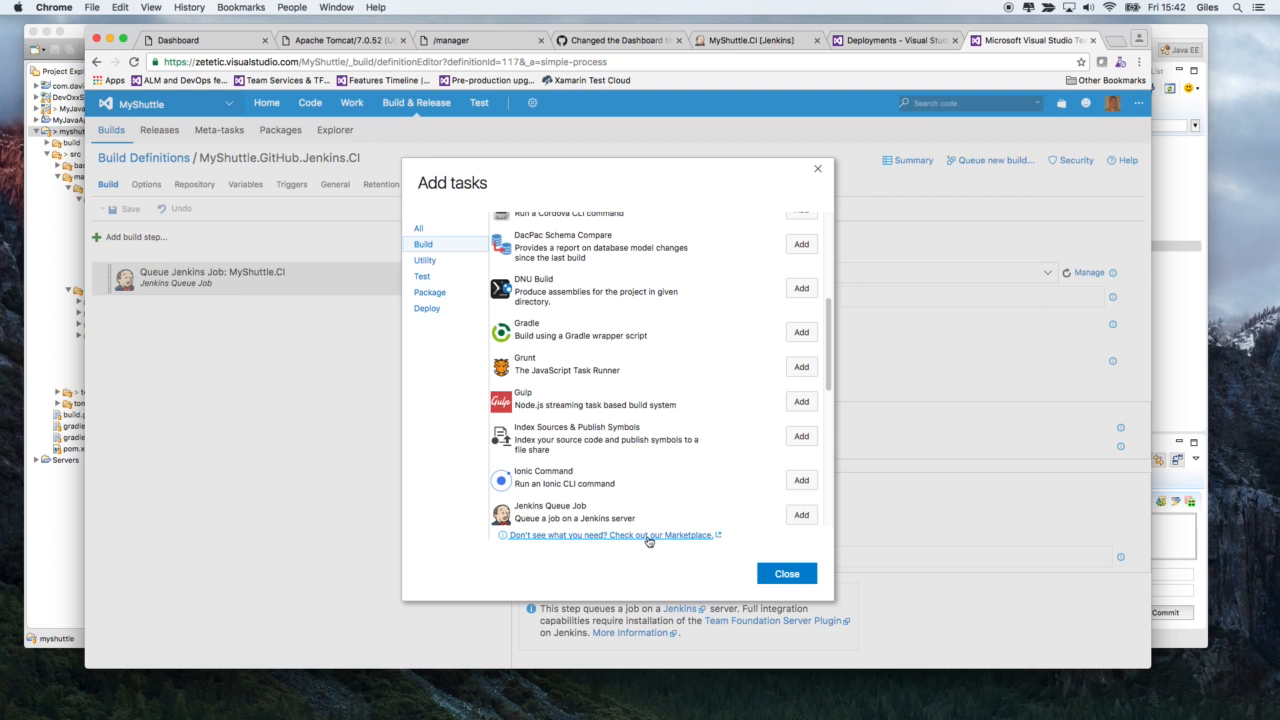
pyautogui.click(786, 573)
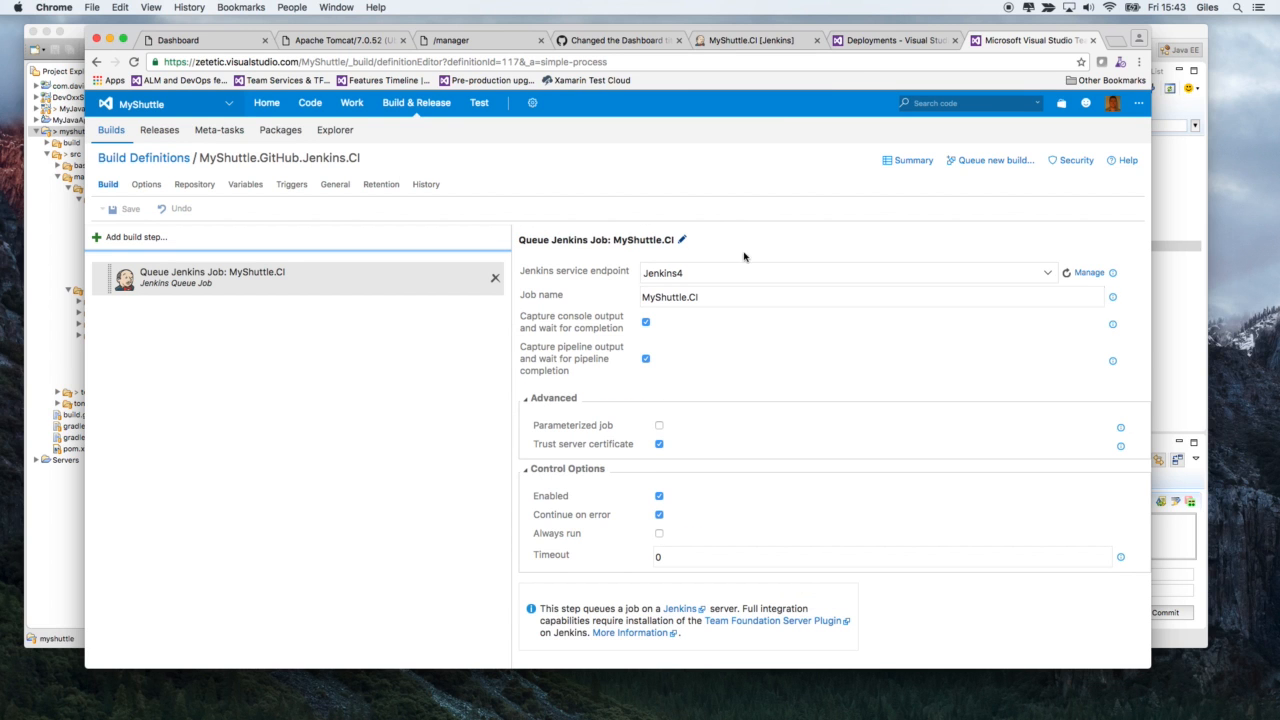
# - Go back to the Deployments dashboard and reload it to check the progress of the UAT deployment
pyautogui.click(874, 42)
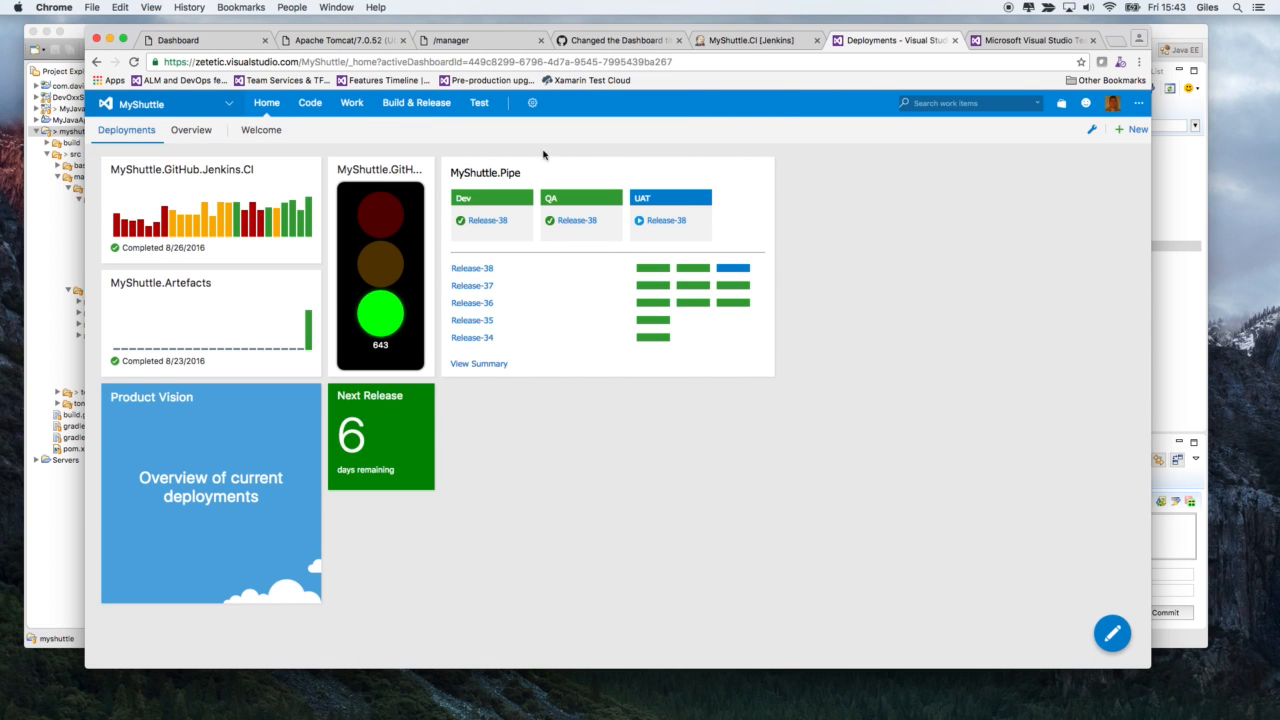
pyautogui.click(133, 62)
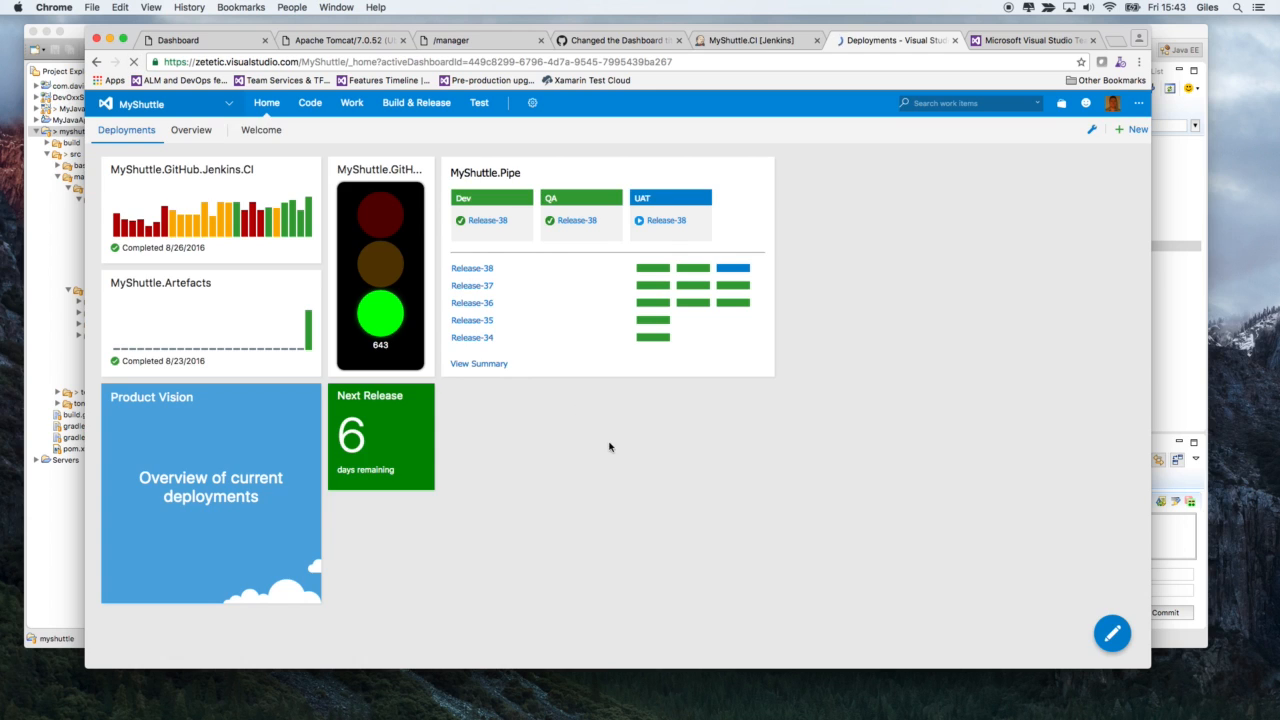